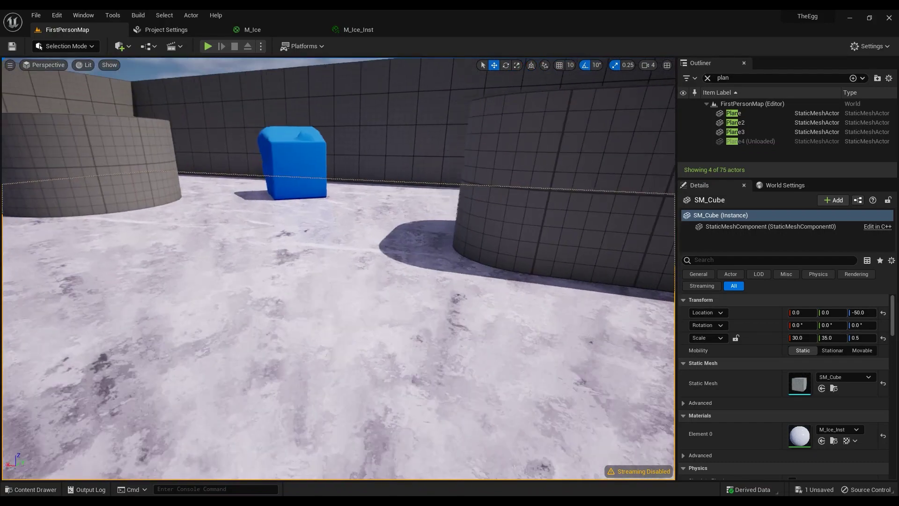
# Inspect the ice floor up close, open its material instance M_Ice_Inst and the parent M_Ice, and view the whole node graph.
pyautogui.moveTo(402, 197); pyautogui.dragTo(468, 284, button='right')
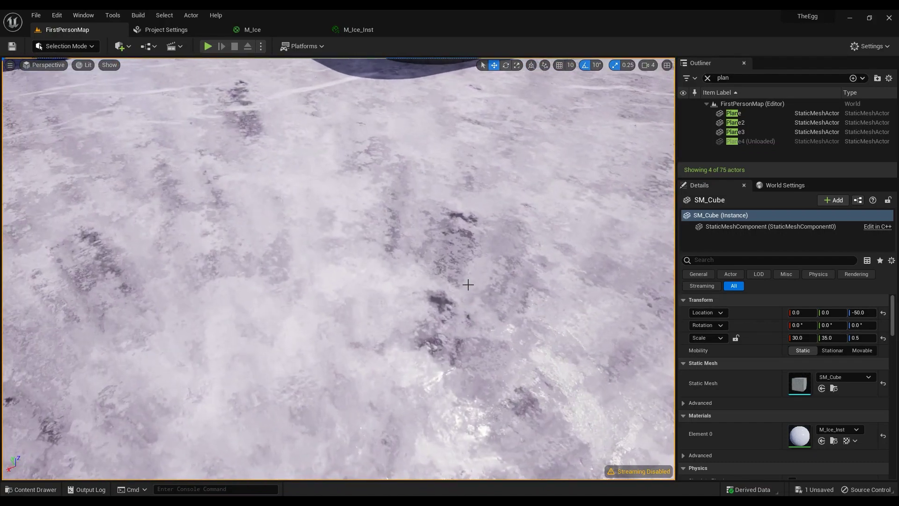
pyautogui.moveTo(407, 269); pyautogui.dragTo(412, 308, button='right')
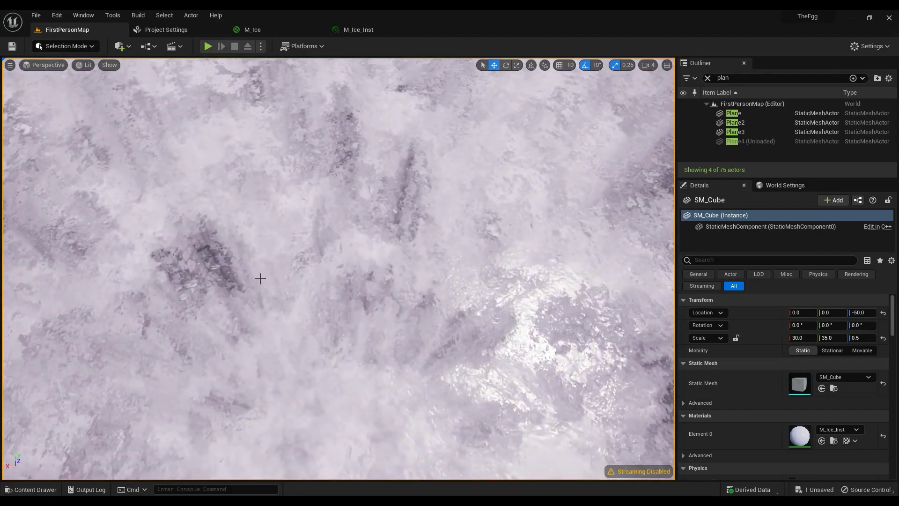
pyautogui.moveTo(260, 278); pyautogui.dragTo(285, 183, button='right')
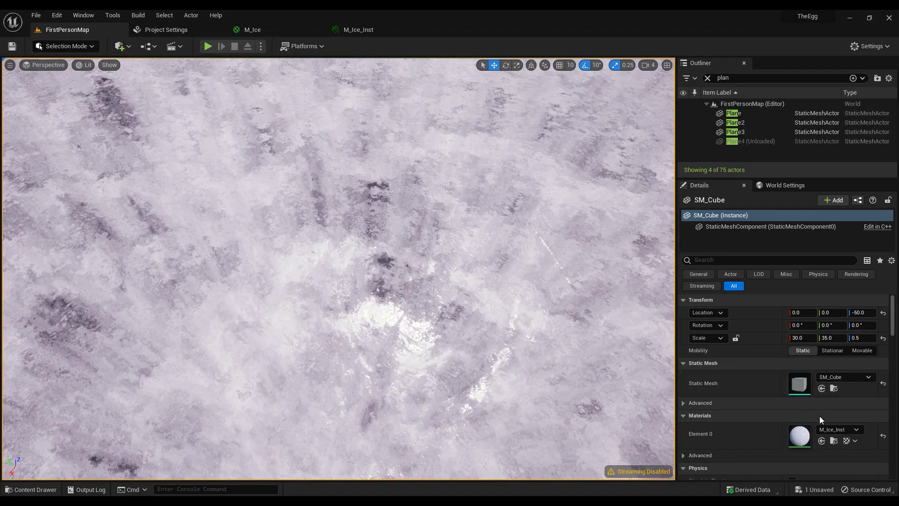
pyautogui.doubleClick(799, 433)
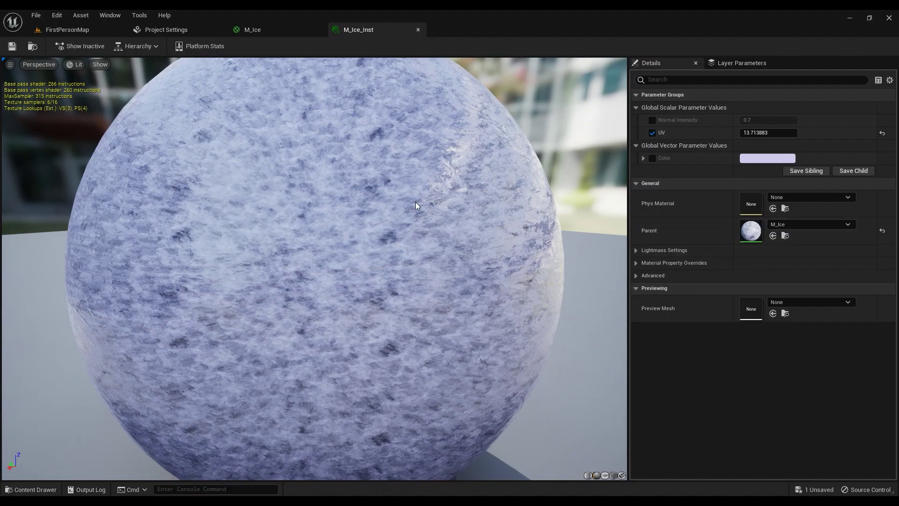
pyautogui.doubleClick(751, 230)
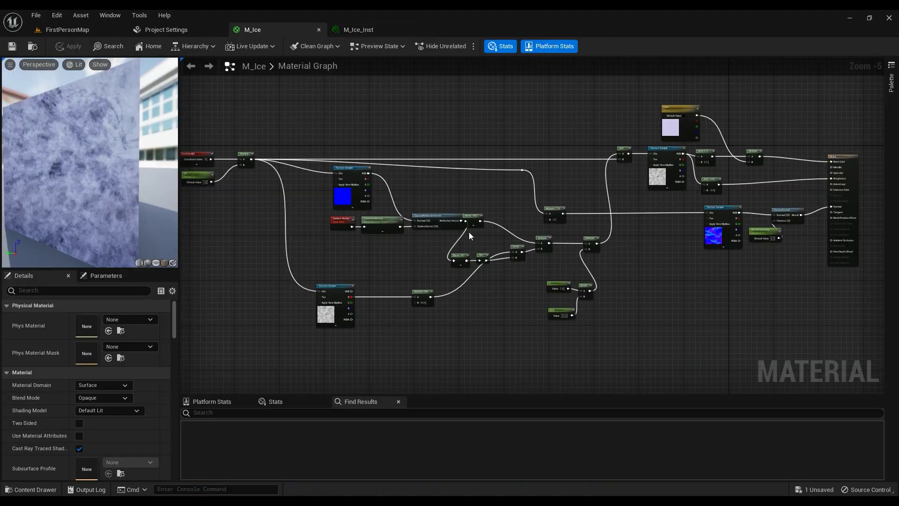
pyautogui.moveTo(285, 221); pyautogui.dragTo(264, 220, button='right')
pyautogui.scroll(-2, 264, 238)
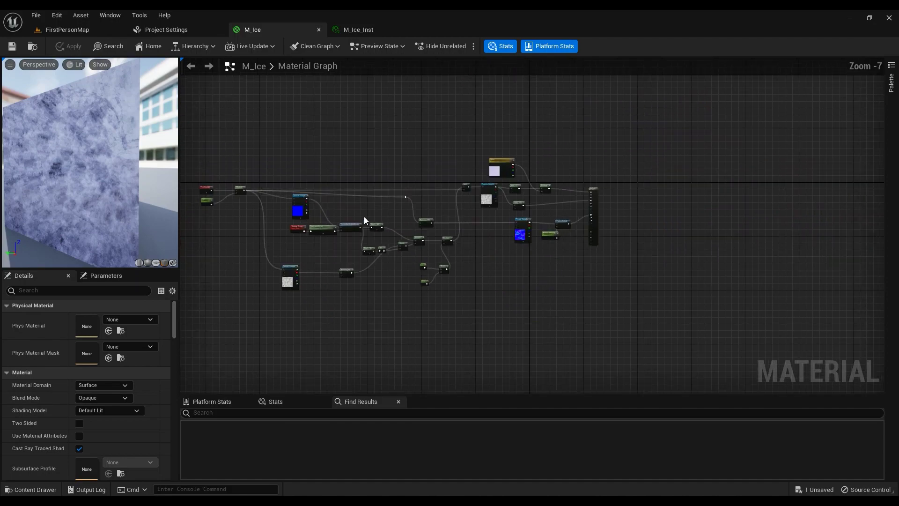
pyautogui.scroll(1, 364, 215)
pyautogui.moveTo(364, 203); pyautogui.dragTo(406, 196, button='right')
pyautogui.scroll(1, 437, 198)
# Browse from the level to the StarterContent Materials folder and look up the option for creating a new Material.
pyautogui.click(67, 29)
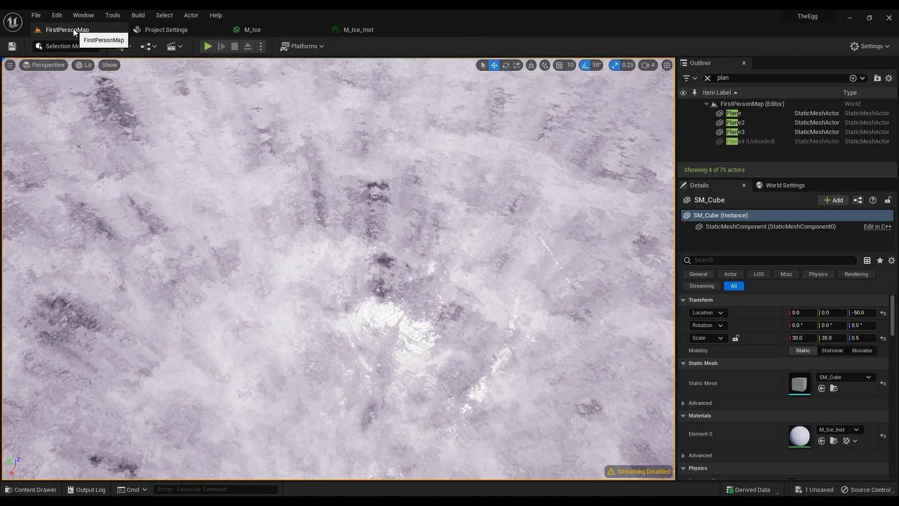
pyautogui.click(31, 489)
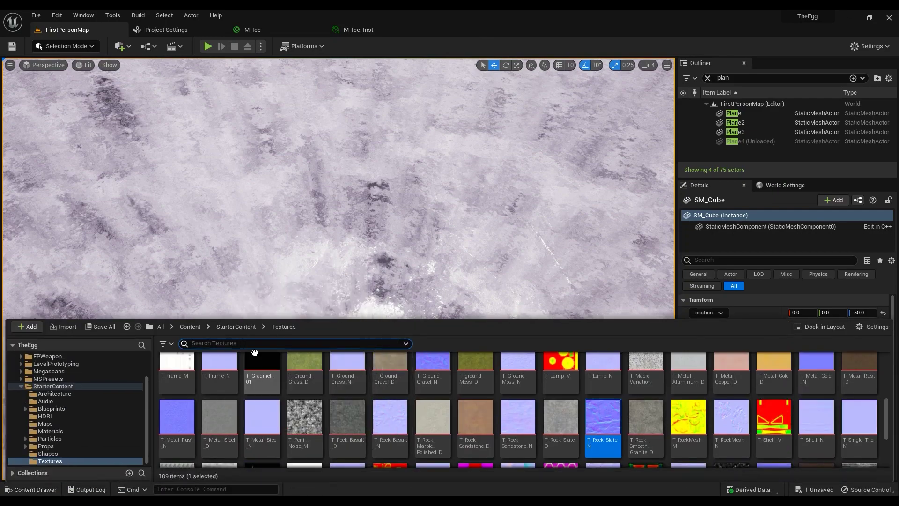
pyautogui.click(238, 326)
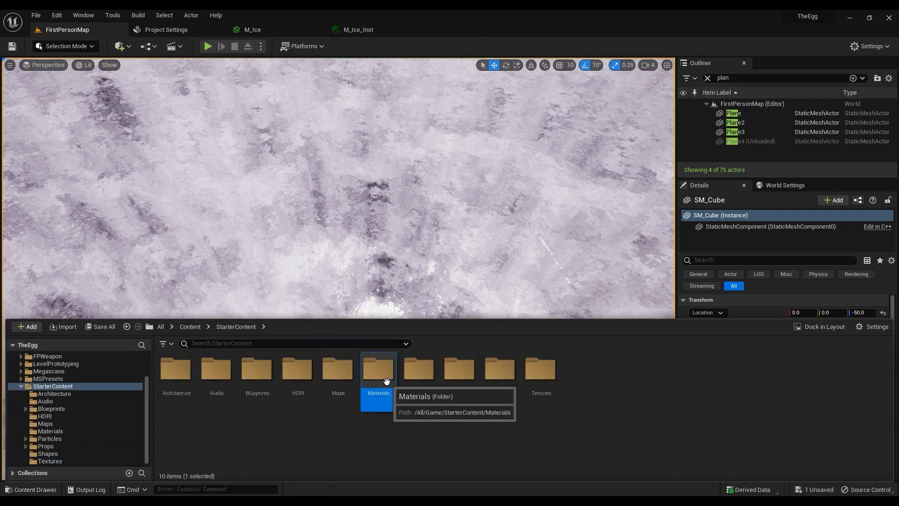
pyautogui.doubleClick(380, 373)
pyautogui.scroll(-2, 759, 435)
pyautogui.rightClick(698, 437)
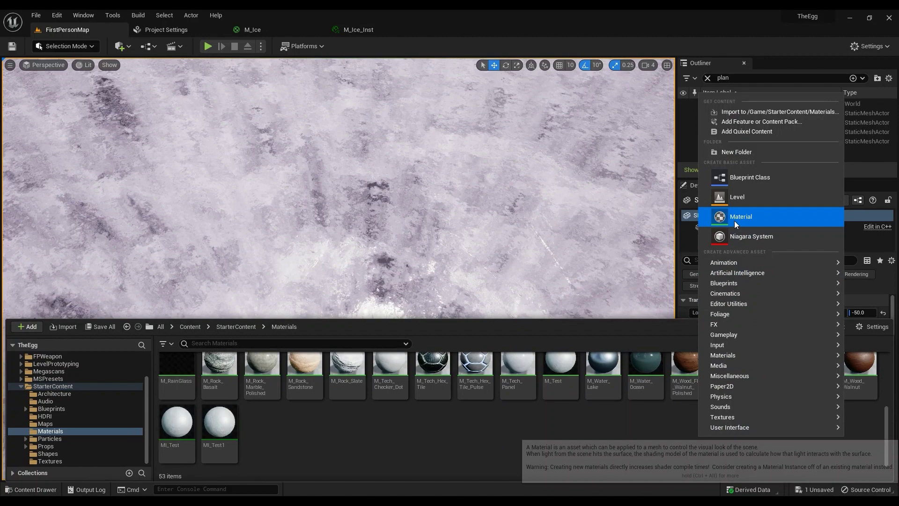
pyautogui.click(372, 438)
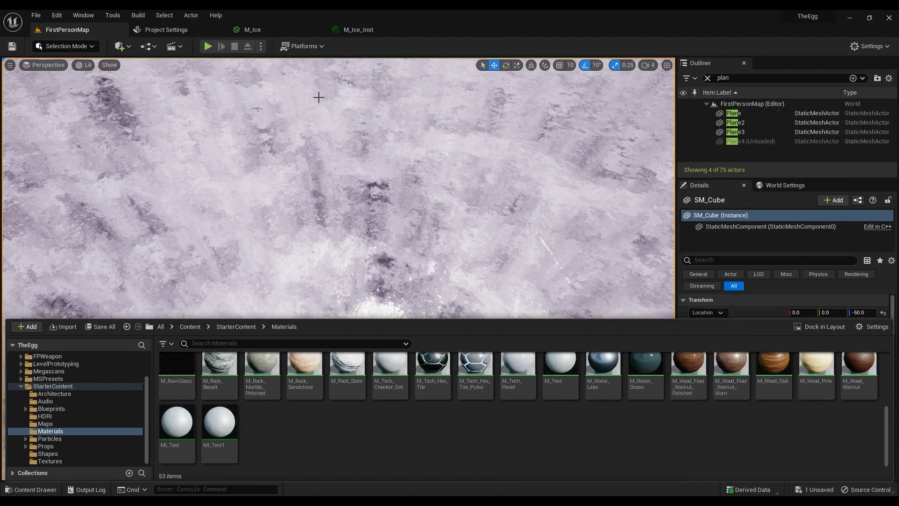
# Return to M_Ice, select the material's result node to show its properties, and close the Find Results.
pyautogui.click(253, 30)
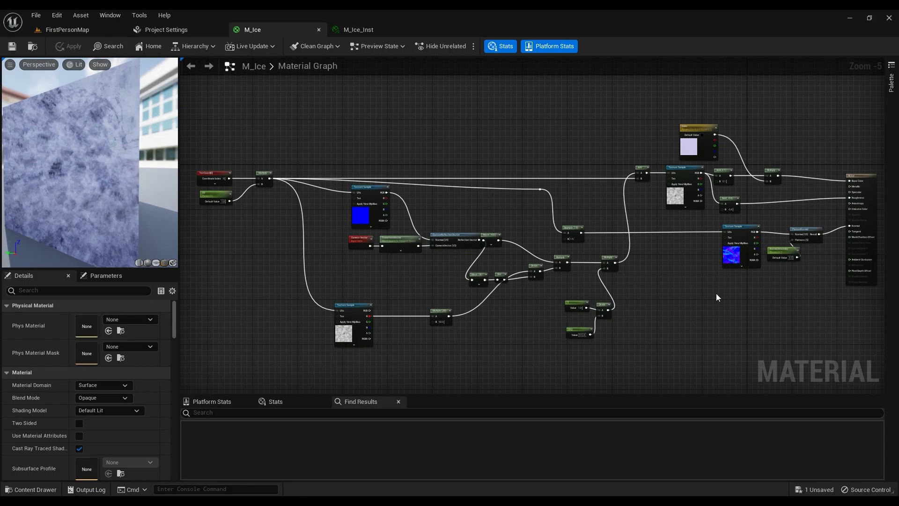
pyautogui.moveTo(716, 293); pyautogui.dragTo(513, 289, button='right')
pyautogui.click(655, 213)
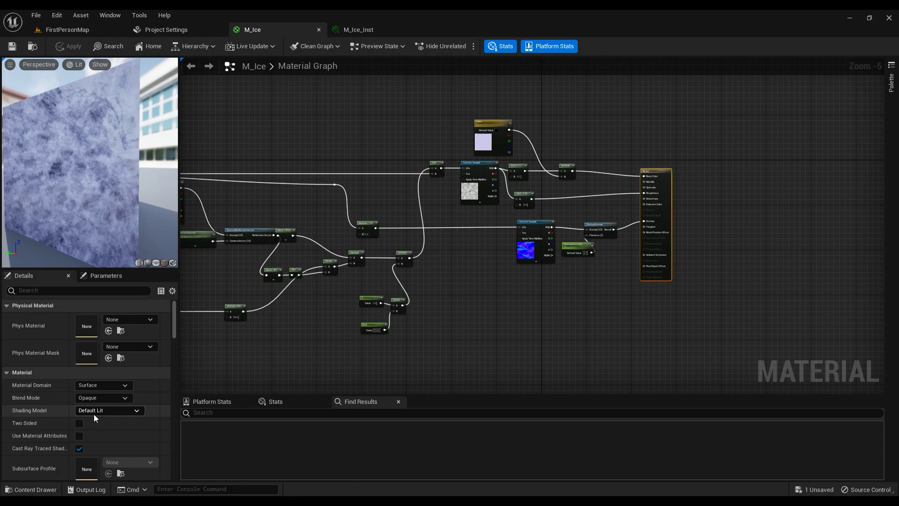
pyautogui.click(398, 401)
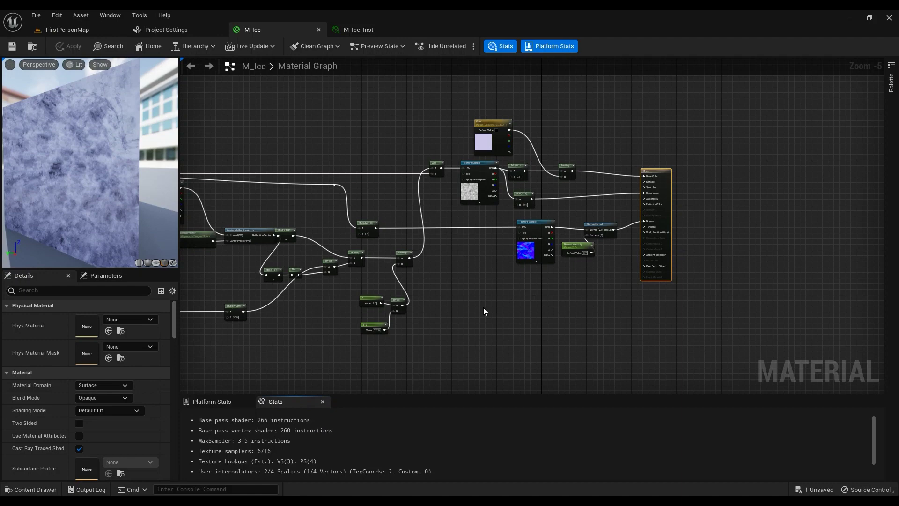
# Examine the textures and sampler types of the four texture samples in the M_Ice graph, and the nodes feeding their UVs.
pyautogui.moveTo(483, 307); pyautogui.dragTo(692, 298, button='right')
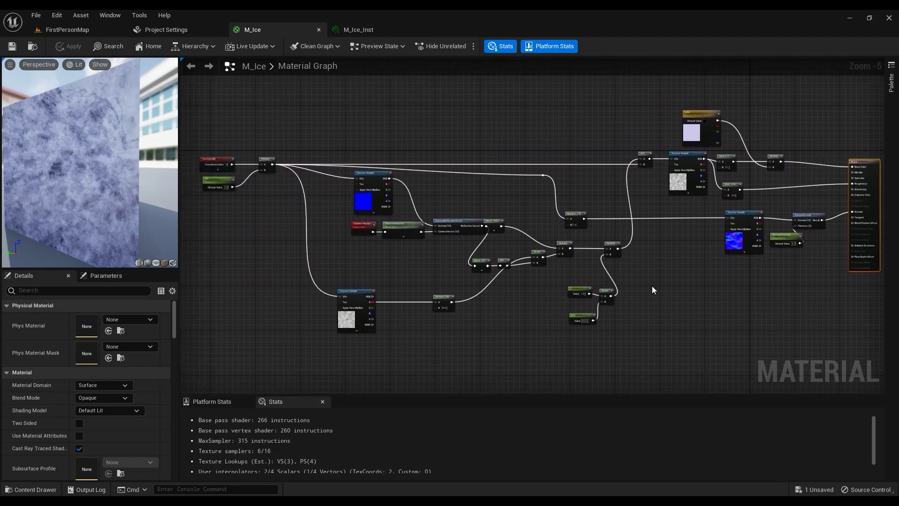
pyautogui.moveTo(282, 206)
pyautogui.mouseDown(button='right')
pyautogui.moveTo(317, 211)
pyautogui.moveTo(283, 211)
pyautogui.mouseUp(button='right')
pyautogui.scroll(3, 706, 150)
pyautogui.click(680, 189)
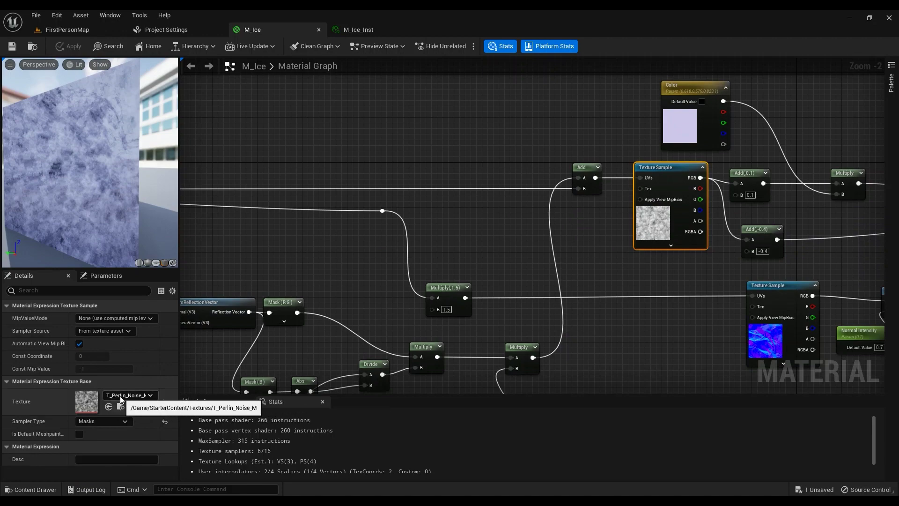
pyautogui.moveTo(320, 331); pyautogui.dragTo(576, 224, button='right')
pyautogui.scroll(-1, 576, 225)
pyautogui.moveTo(423, 265); pyautogui.dragTo(648, 180, button='right')
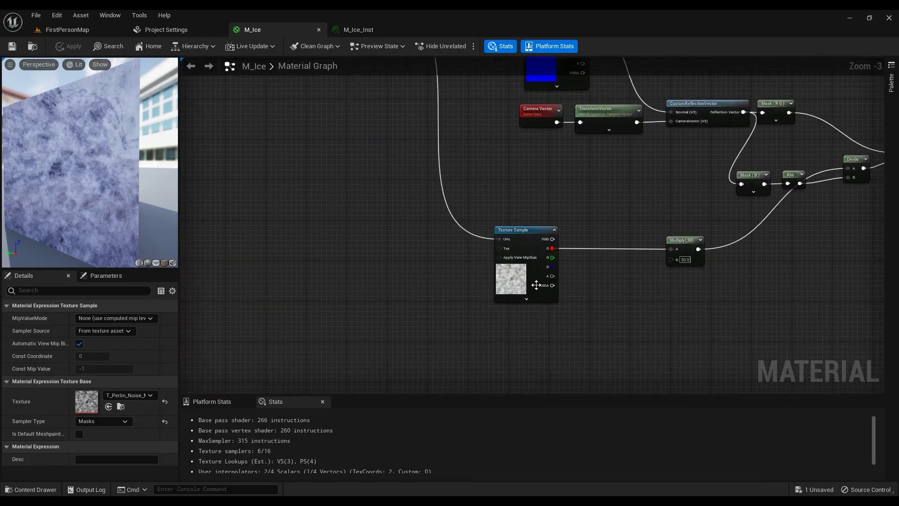
pyautogui.click(529, 261)
pyautogui.moveTo(583, 200); pyautogui.dragTo(484, 361, button='right')
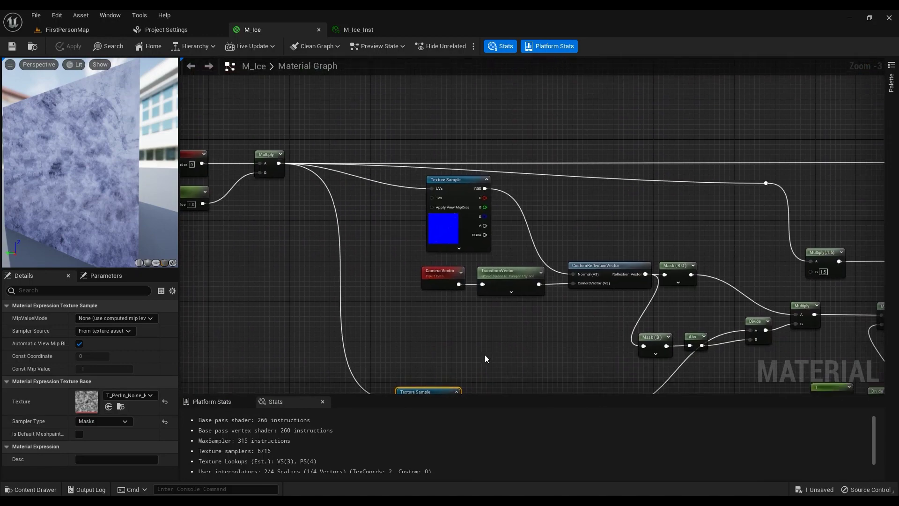
pyautogui.click(436, 232)
pyautogui.moveTo(381, 265); pyautogui.dragTo(47, 130, button='right')
pyautogui.moveTo(402, 137); pyautogui.dragTo(241, 141, button='right')
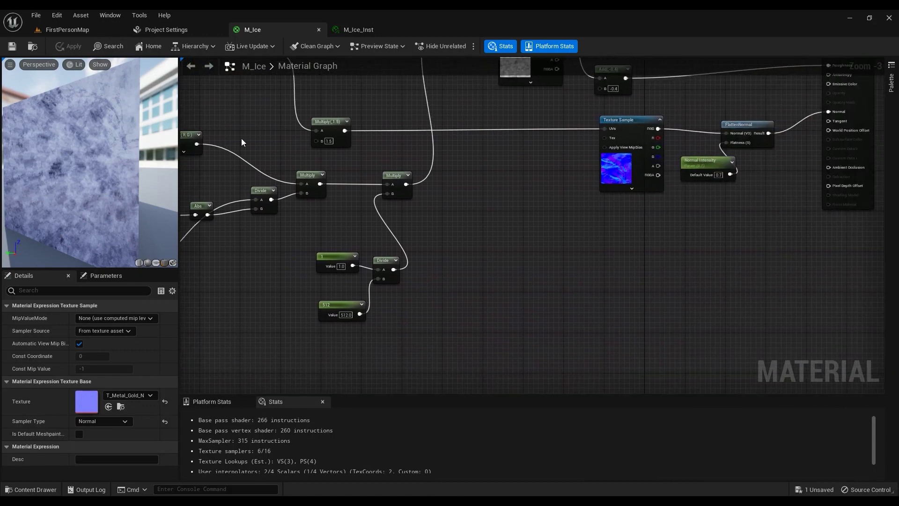
pyautogui.click(613, 166)
pyautogui.scroll(-3, 276, 289)
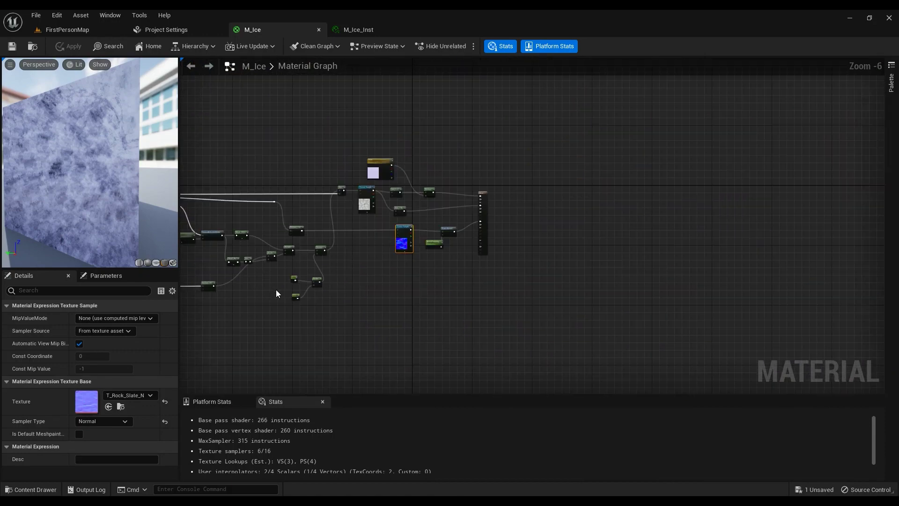
pyautogui.moveTo(276, 289); pyautogui.dragTo(498, 184, button='right')
pyautogui.scroll(3, 498, 184)
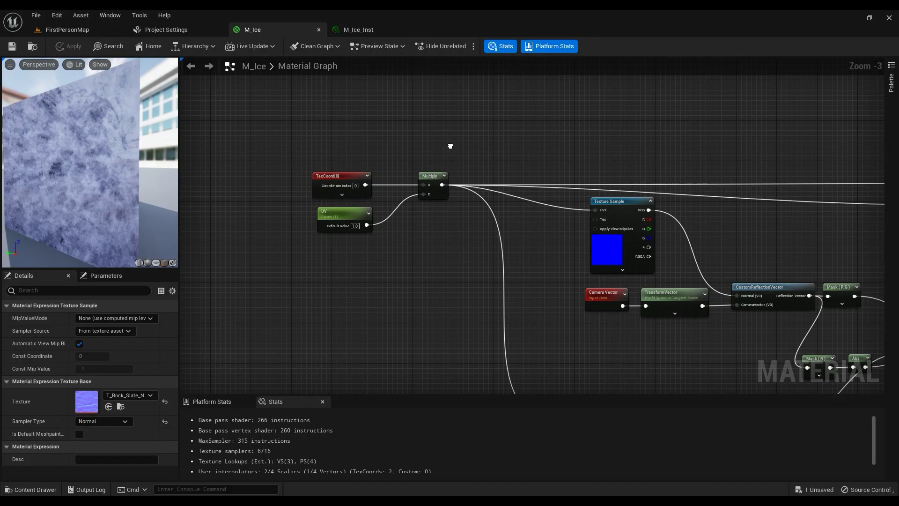
pyautogui.moveTo(452, 145); pyautogui.dragTo(459, 260, button='right')
pyautogui.moveTo(589, 242); pyautogui.dragTo(508, 267, button='right')
pyautogui.scroll(-2, 391, 186)
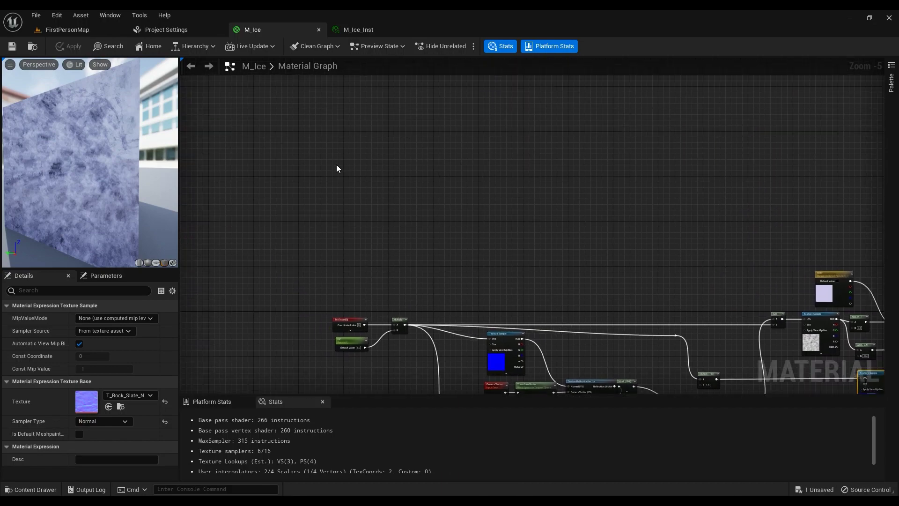
# Locate T_Perlin_Noise_M from the base color's texture sample and add it as a new texture sample in an empty graph area.
pyautogui.rightClick(294, 138)
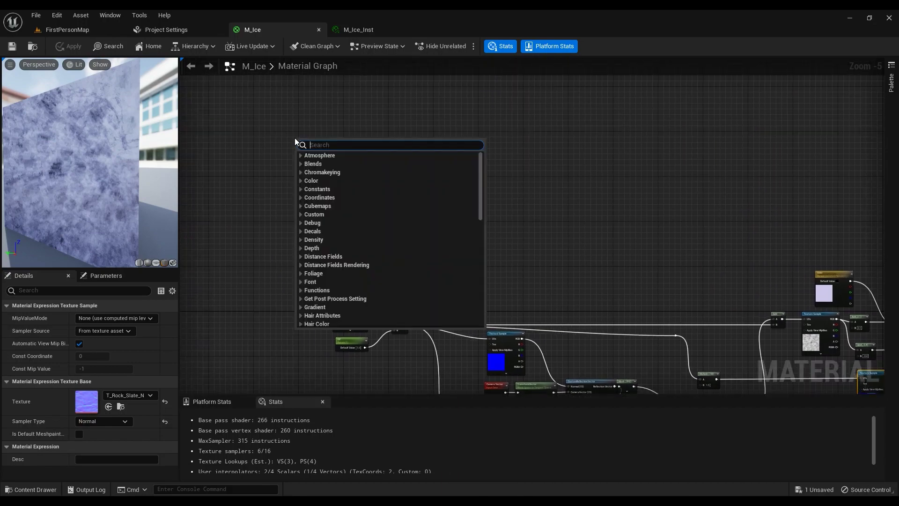
pyautogui.moveTo(694, 229); pyautogui.dragTo(590, 162, button='right')
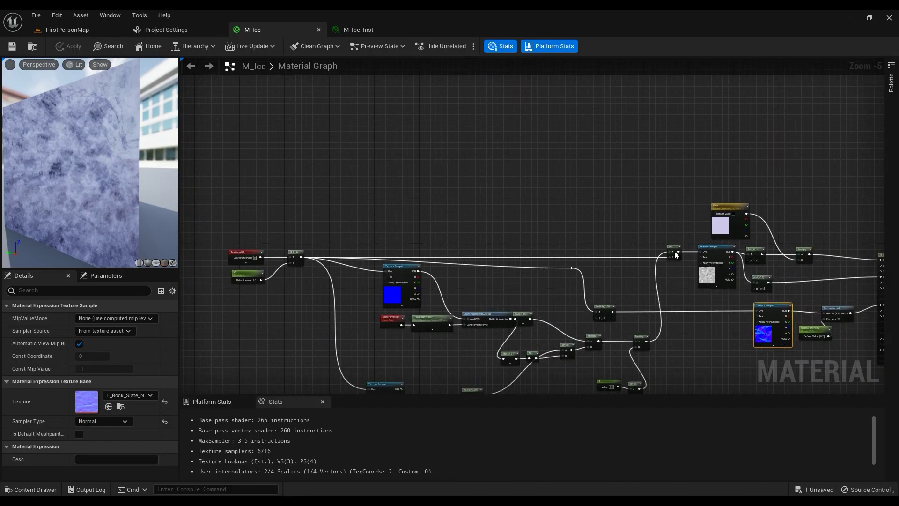
pyautogui.click(709, 272)
pyautogui.click(120, 406)
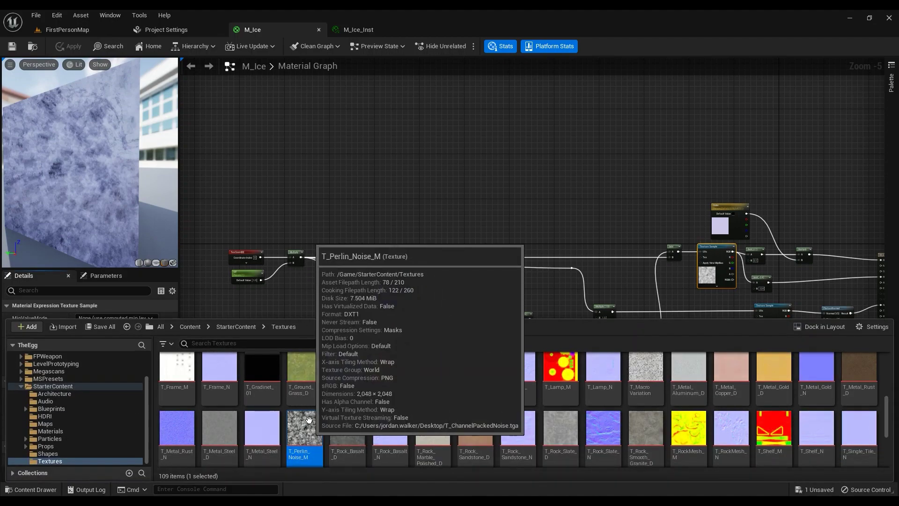
pyautogui.moveTo(309, 420); pyautogui.dragTo(303, 103)
pyautogui.moveTo(361, 132); pyautogui.dragTo(413, 193, button='right')
pyautogui.moveTo(378, 191); pyautogui.dragTo(370, 122)
# Examine the TexCoord, UV parameter and Multiply nodes at the start of the graph and select all three.
pyautogui.scroll(-1, 407, 248)
pyautogui.moveTo(428, 265); pyautogui.dragTo(385, 196, button='right')
pyautogui.scroll(2, 606, 260)
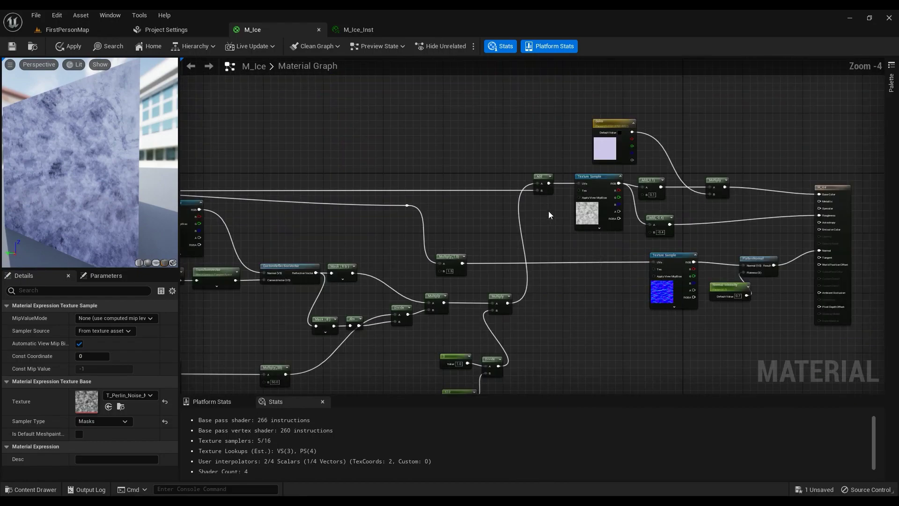
pyautogui.moveTo(548, 211); pyautogui.dragTo(749, 276, button='right')
pyautogui.moveTo(441, 195); pyautogui.dragTo(505, 278, button='right')
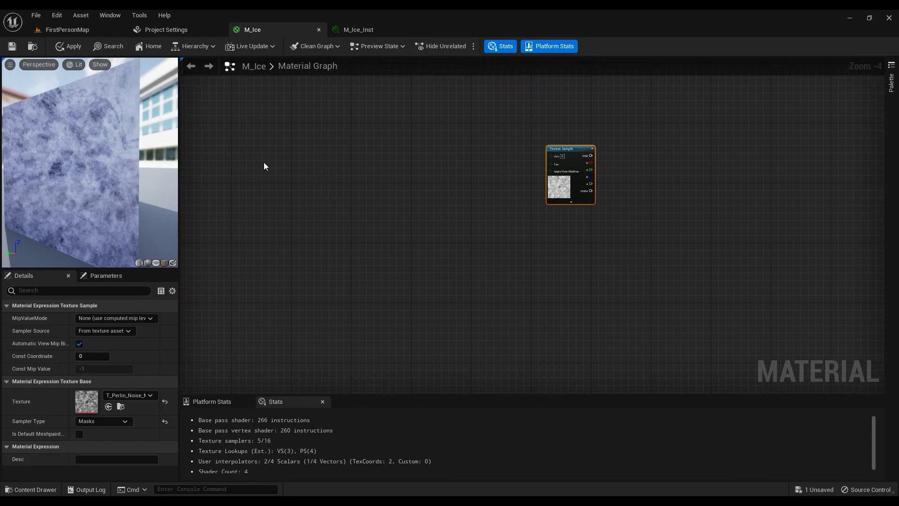
pyautogui.moveTo(263, 184); pyautogui.dragTo(304, 58, button='right')
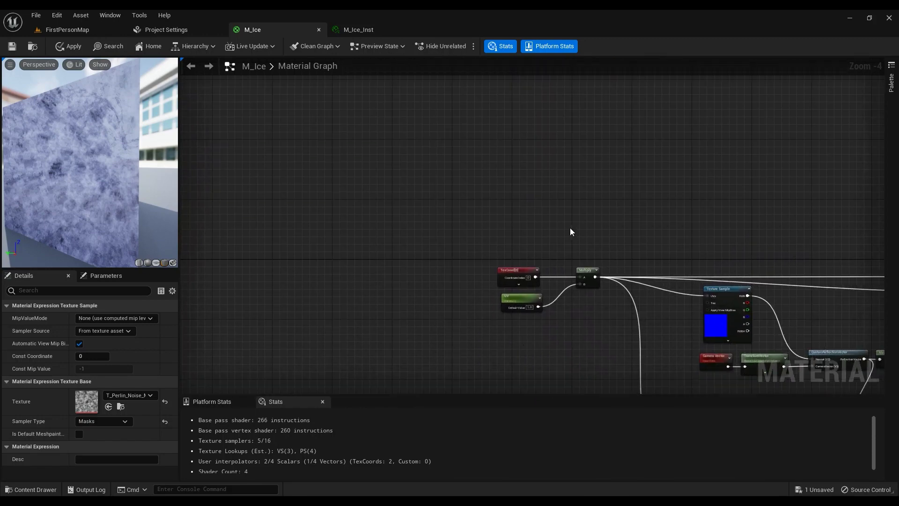
pyautogui.moveTo(482, 248); pyautogui.dragTo(613, 327)
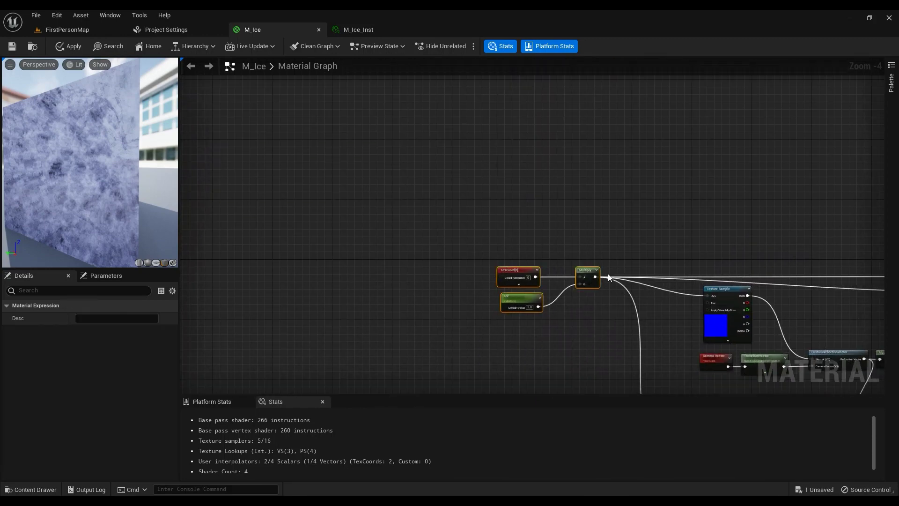
pyautogui.scroll(3, 580, 287)
pyautogui.click(436, 323)
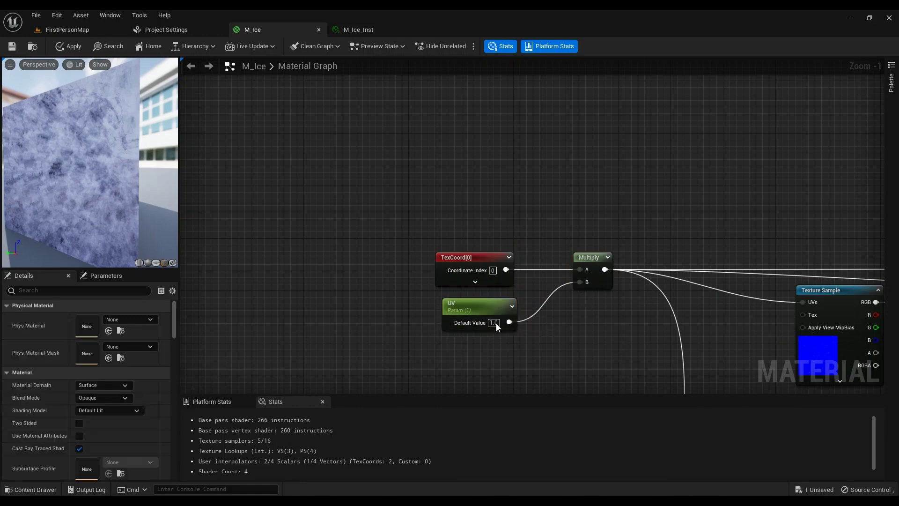
pyautogui.moveTo(623, 245); pyautogui.dragTo(408, 350)
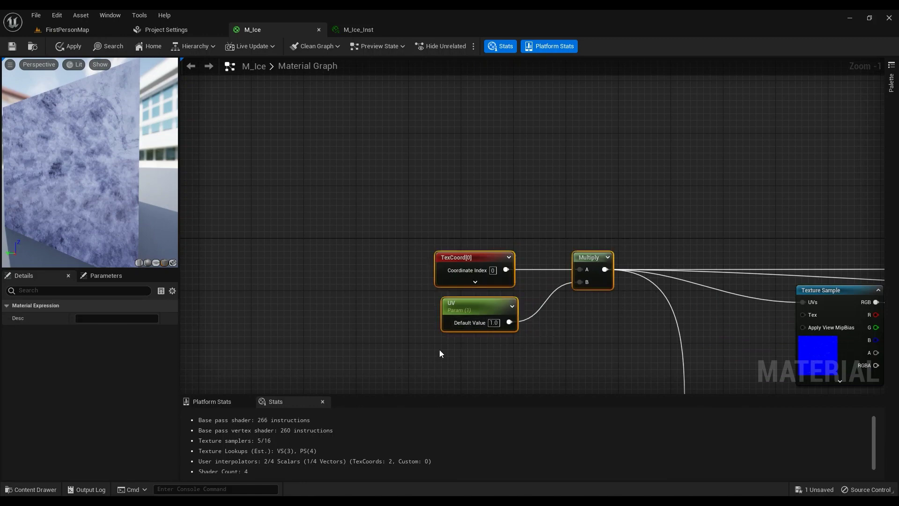
pyautogui.scroll(-2, 564, 356)
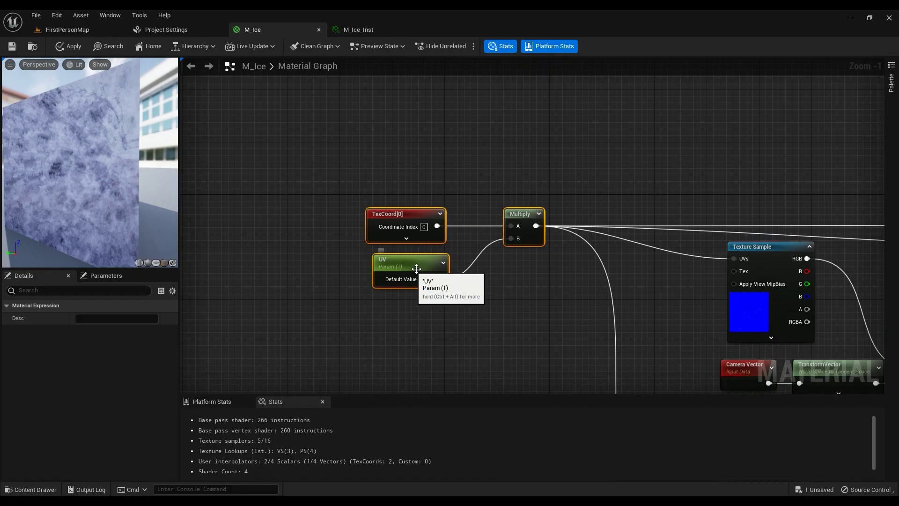
pyautogui.scroll(1, 569, 307)
pyautogui.scroll(-4, 569, 307)
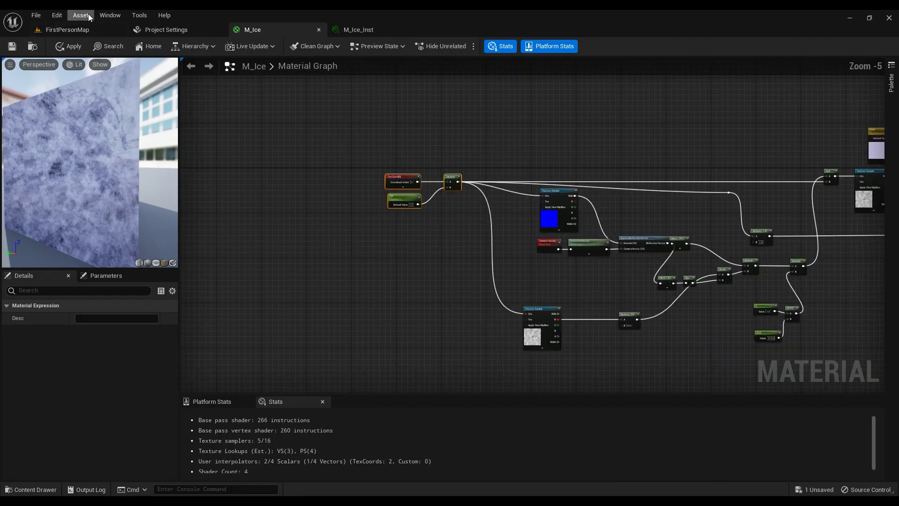
# Inspect the ice tiling on the FirstPersonMap floor from a wider view, and return to the M_Ice graph.
pyautogui.click(67, 30)
pyautogui.moveTo(338, 268); pyautogui.dragTo(319, 225, button='right')
pyautogui.moveTo(355, 281)
pyautogui.mouseDown(button='right')
pyautogui.moveTo(346, 276)
pyautogui.moveTo(362, 284)
pyautogui.mouseUp(button='right')
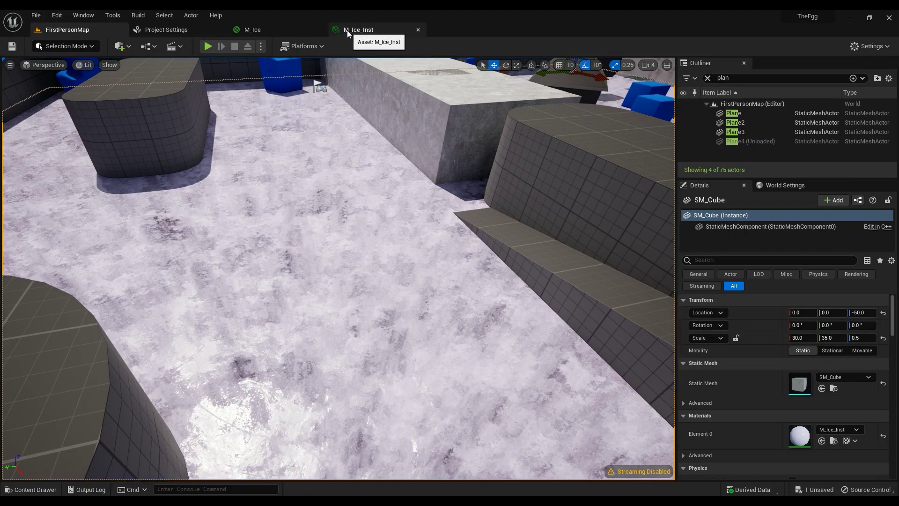
pyautogui.click(255, 29)
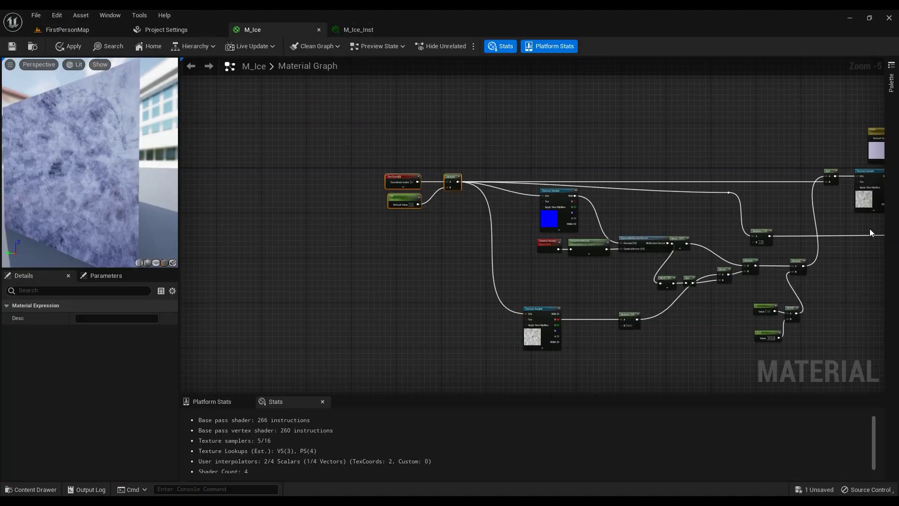
# Add a texture coordinate node in the empty graph area ahead of the new T_Perlin_Noise_M texture sample.
pyautogui.moveTo(458, 169); pyautogui.dragTo(407, 223, button='right')
pyautogui.rightClick(311, 159)
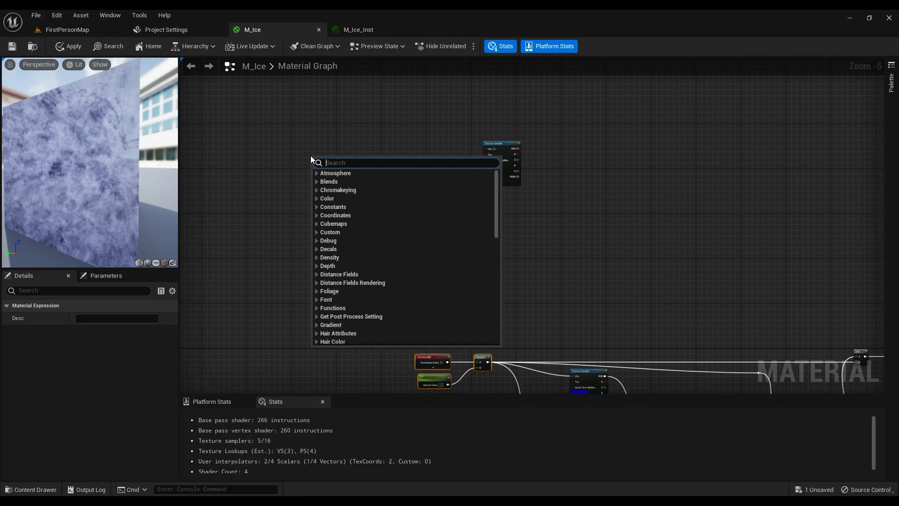
pyautogui.write('texti')
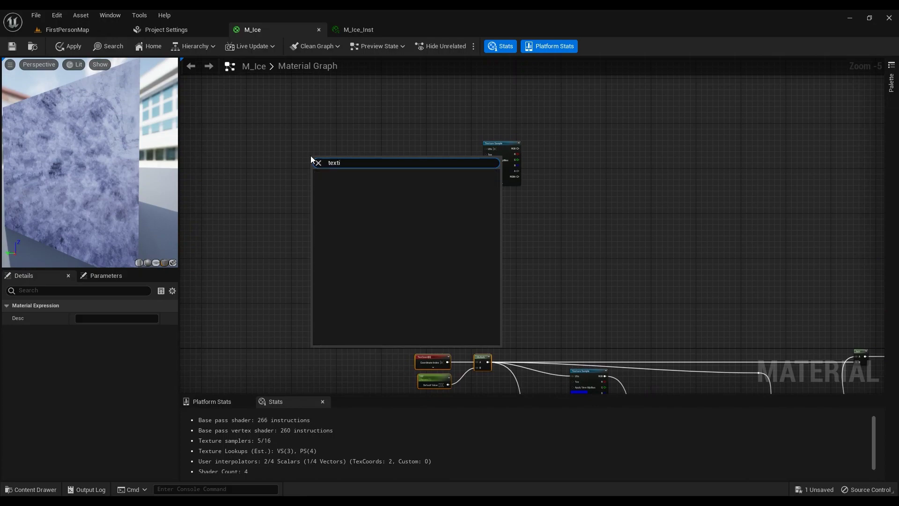
pyautogui.press('BackSpace')
pyautogui.press('BackSpace')
pyautogui.write('coord')
pyautogui.press('Return')
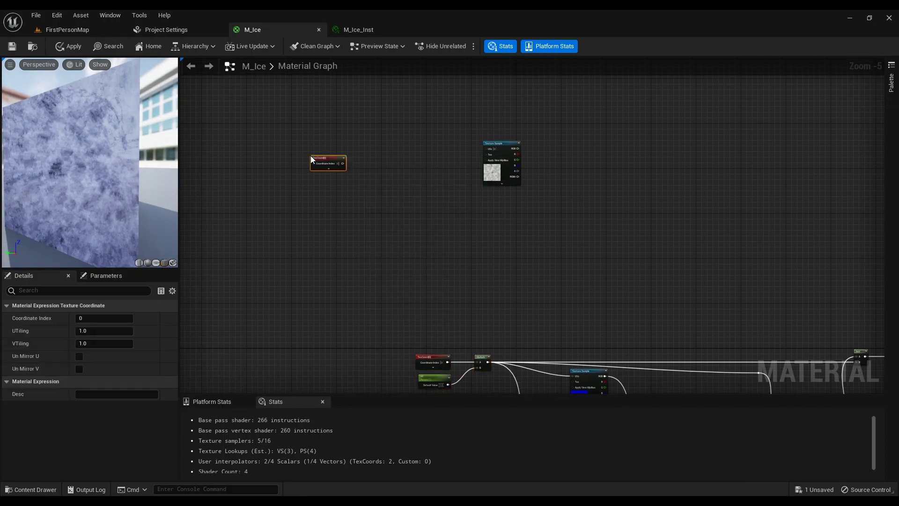
# Add a Multiply node beside the new TexCoord node and feed the TexCoord output into its A input.
pyautogui.scroll(2, 294, 153)
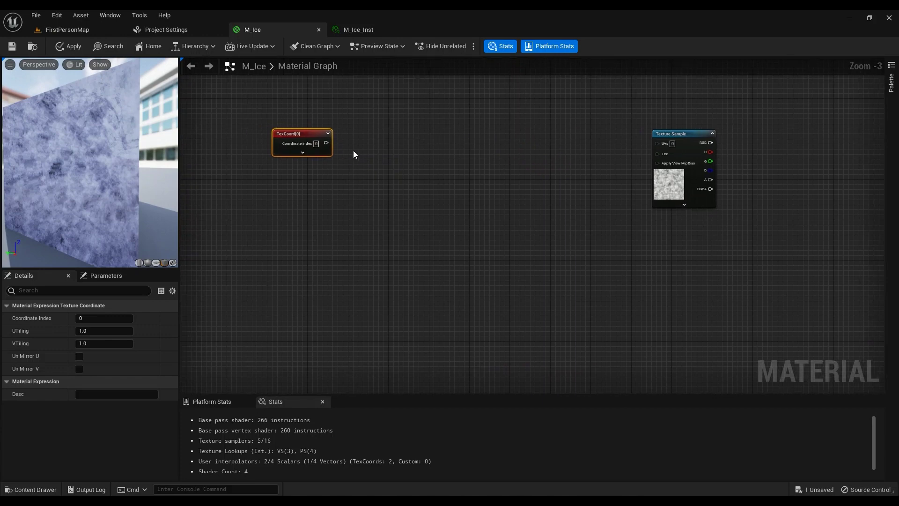
pyautogui.click(361, 139)
pyautogui.moveTo(326, 143); pyautogui.dragTo(370, 152)
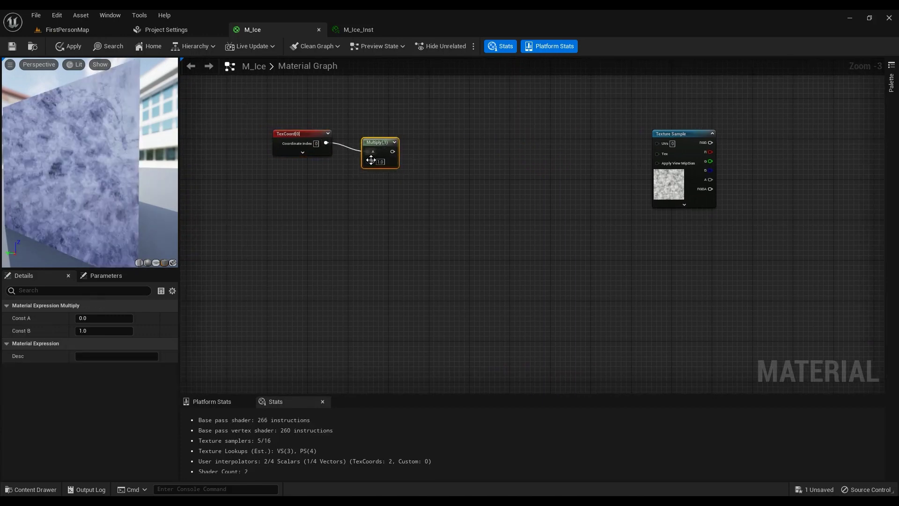
# Add a scalar parameter named ssss with default value 1, and connect it to the Multiply node's B input.
pyautogui.moveTo(332, 222); pyautogui.dragTo(422, 206, button='right')
pyautogui.press('s')
pyautogui.click(336, 126)
pyautogui.write('ssss')
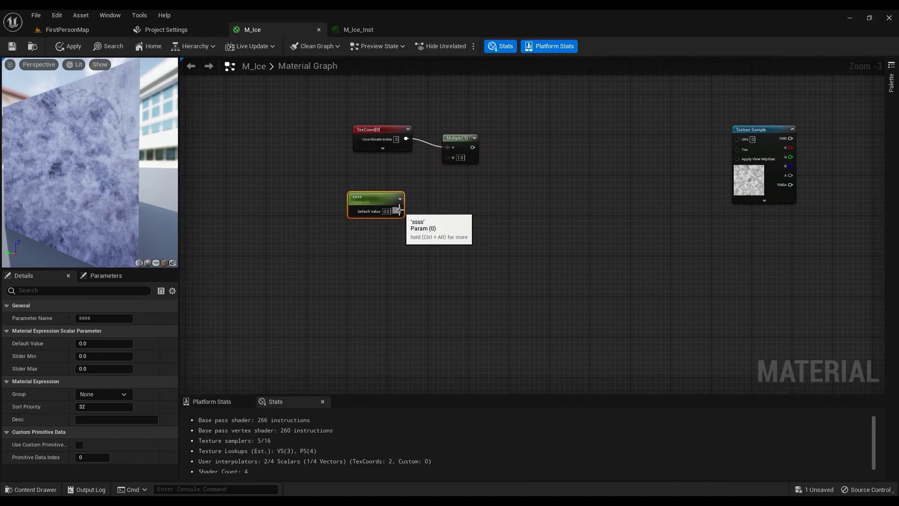
pyautogui.moveTo(398, 210); pyautogui.dragTo(448, 157)
pyautogui.write('1')
pyautogui.press('Return')
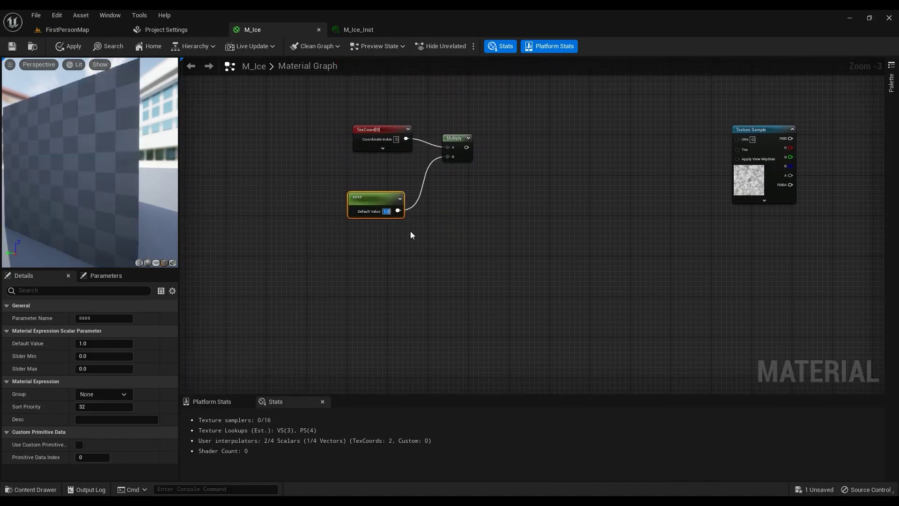
# Connect the new Multiply node to the noise texture sample's UVs and insert an Add node between them.
pyautogui.click(459, 136)
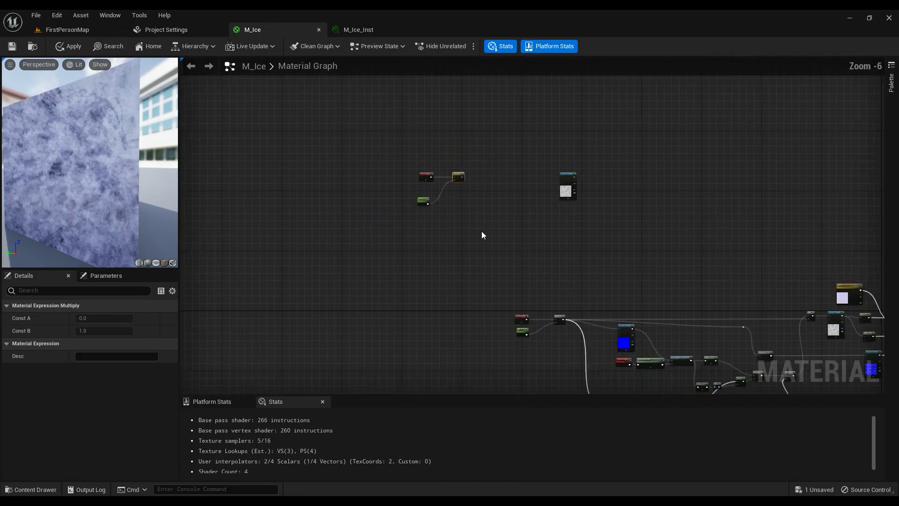
pyautogui.moveTo(481, 231); pyautogui.dragTo(461, 203, button='right')
pyautogui.scroll(3, 633, 268)
pyautogui.moveTo(634, 268); pyautogui.dragTo(242, 232, button='right')
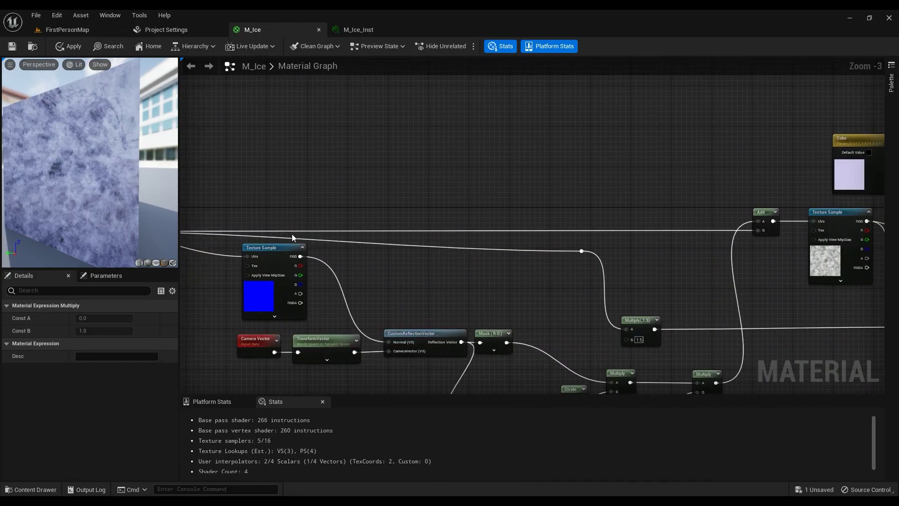
pyautogui.scroll(-1, 571, 231)
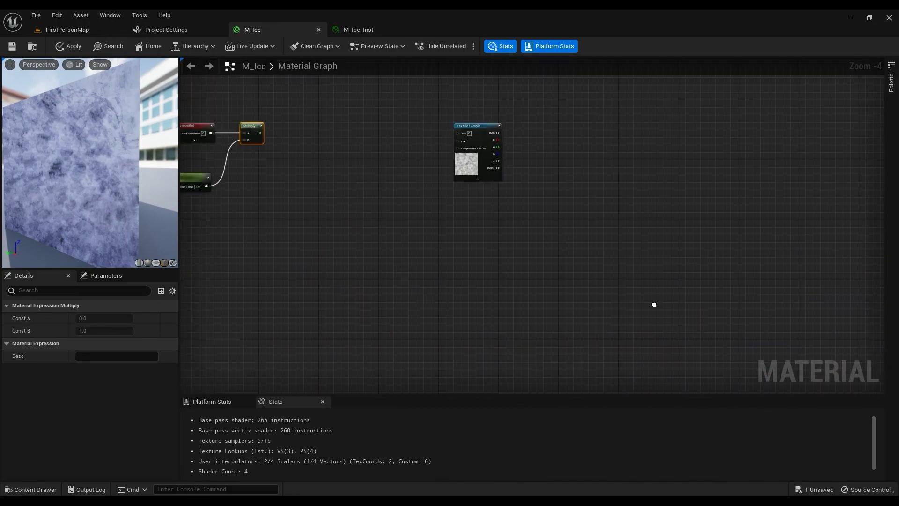
pyautogui.moveTo(297, 159); pyautogui.dragTo(353, 173, button='right')
pyautogui.moveTo(326, 159); pyautogui.dragTo(526, 161)
pyautogui.write('add')
pyautogui.press('Return')
pyautogui.moveTo(382, 167); pyautogui.dragTo(382, 154)
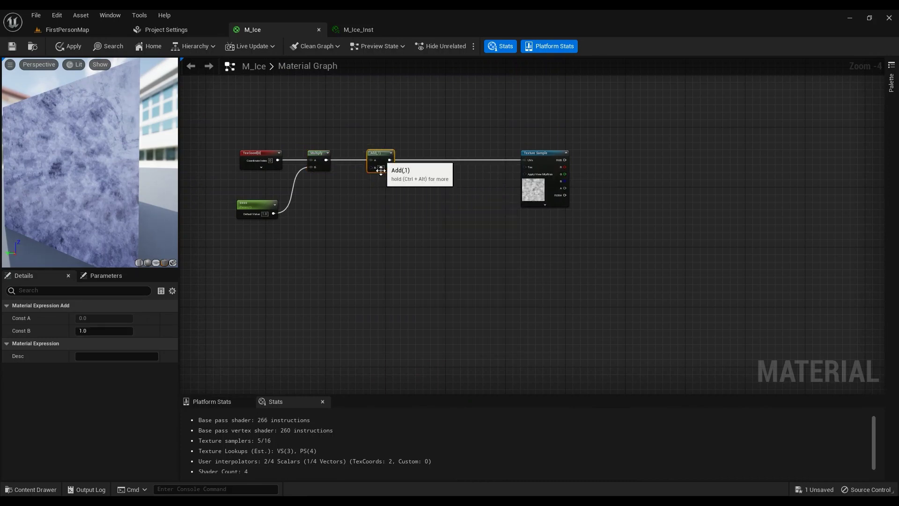
# Locate T_Metal_Gold_N from the original graph's flat normal texture sample and add it as a new texture sample below the new nodes.
pyautogui.scroll(-2, 389, 218)
pyautogui.moveTo(765, 340); pyautogui.dragTo(663, 250, button='right')
pyautogui.scroll(3, 610, 251)
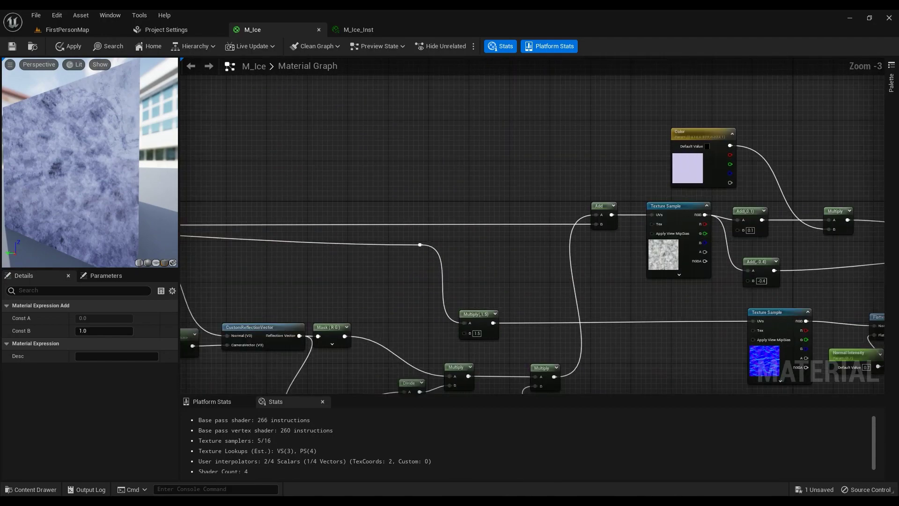
pyautogui.moveTo(385, 257); pyautogui.dragTo(752, 196, button='right')
pyautogui.moveTo(720, 229); pyautogui.dragTo(834, 206, button='right')
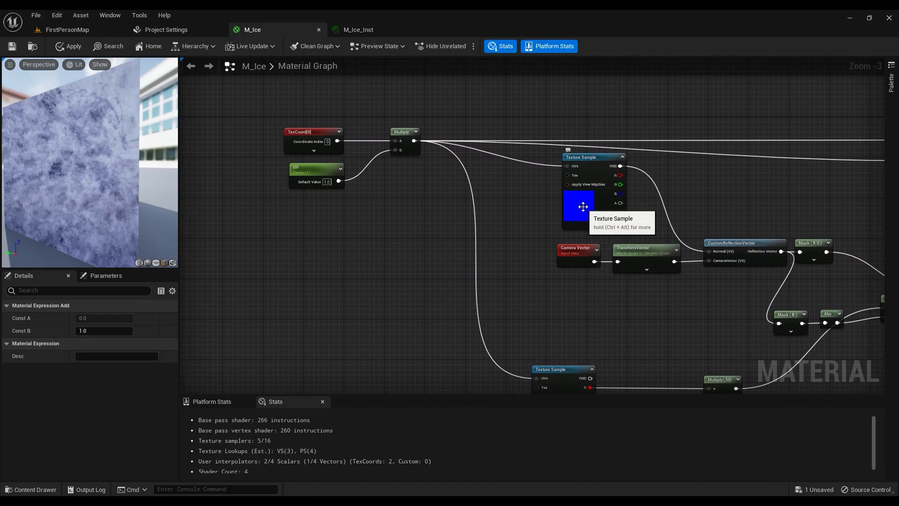
pyautogui.click(581, 206)
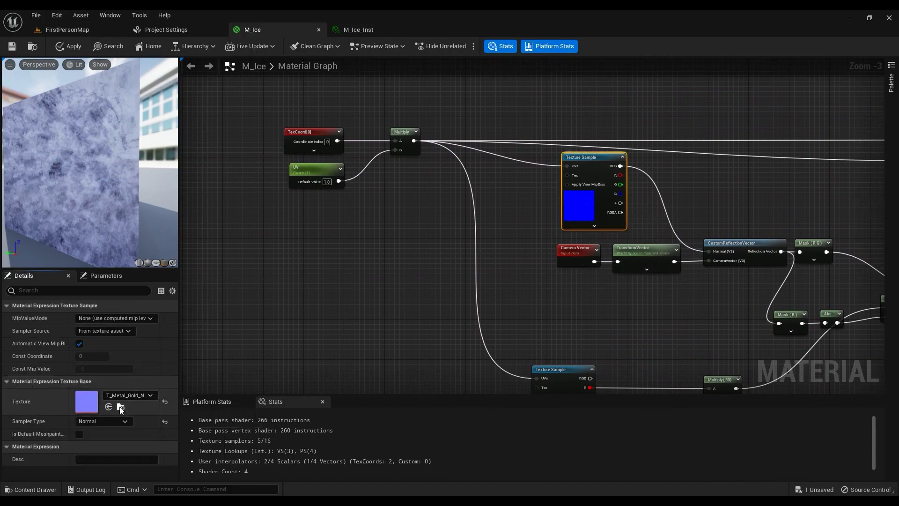
pyautogui.click(120, 406)
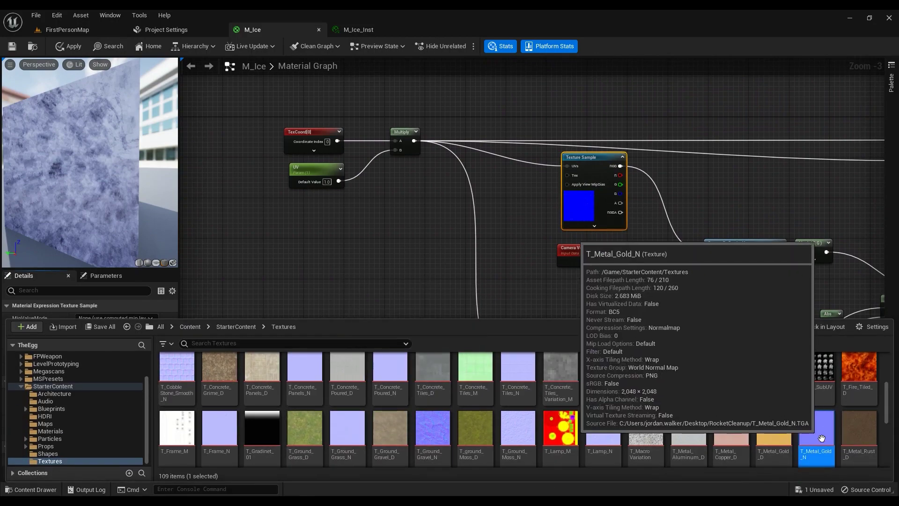
pyautogui.moveTo(821, 433); pyautogui.dragTo(302, 124)
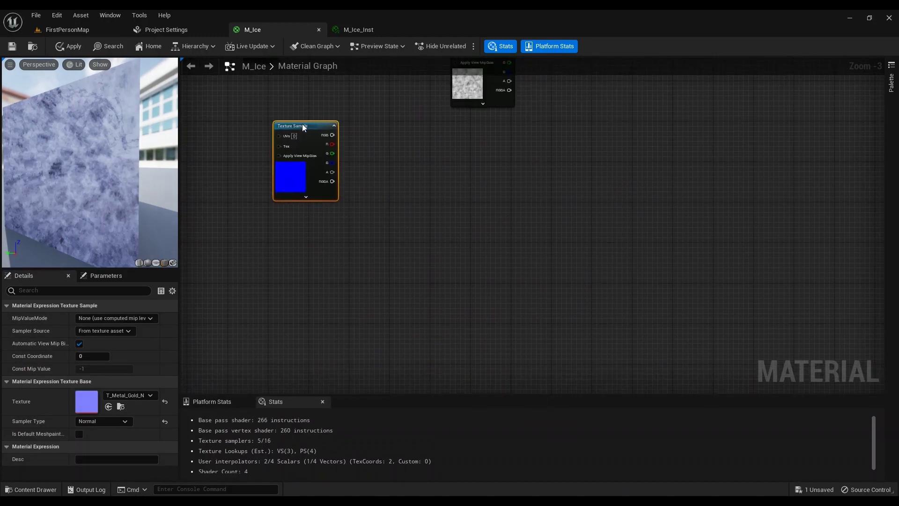
# Connect the new Multiply node's output to the UVs of the new T_Metal_Gold_N texture sample.
pyautogui.moveTo(407, 174); pyautogui.dragTo(600, 213, button='right')
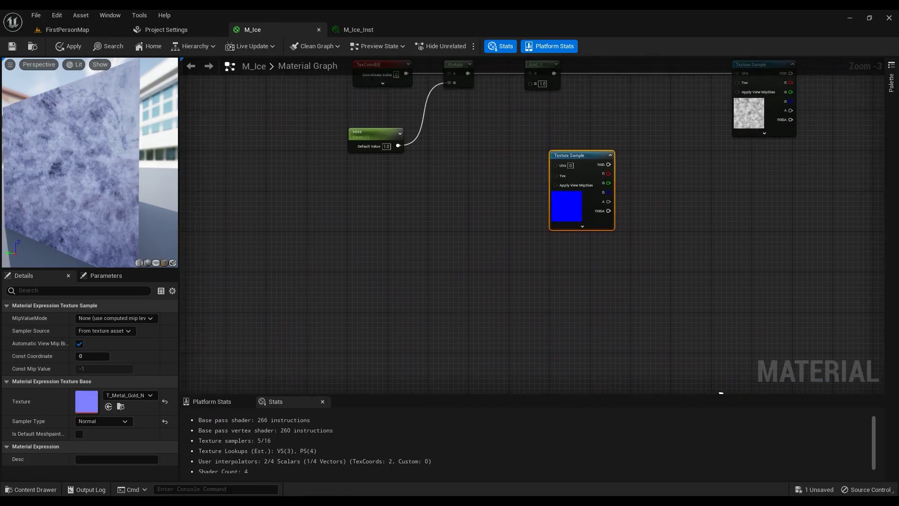
pyautogui.moveTo(493, 74); pyautogui.dragTo(493, 150, button='right')
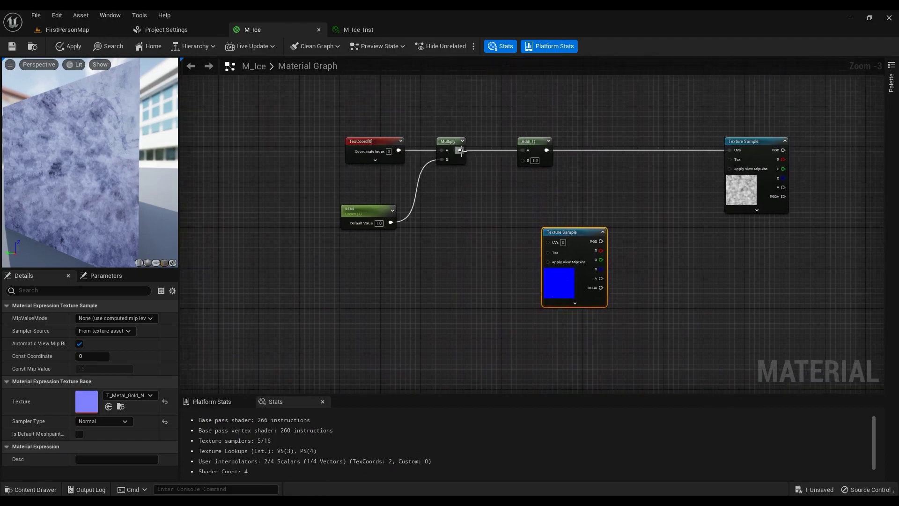
pyautogui.moveTo(460, 150); pyautogui.dragTo(556, 244)
pyautogui.moveTo(570, 238); pyautogui.dragTo(663, 224, button='right')
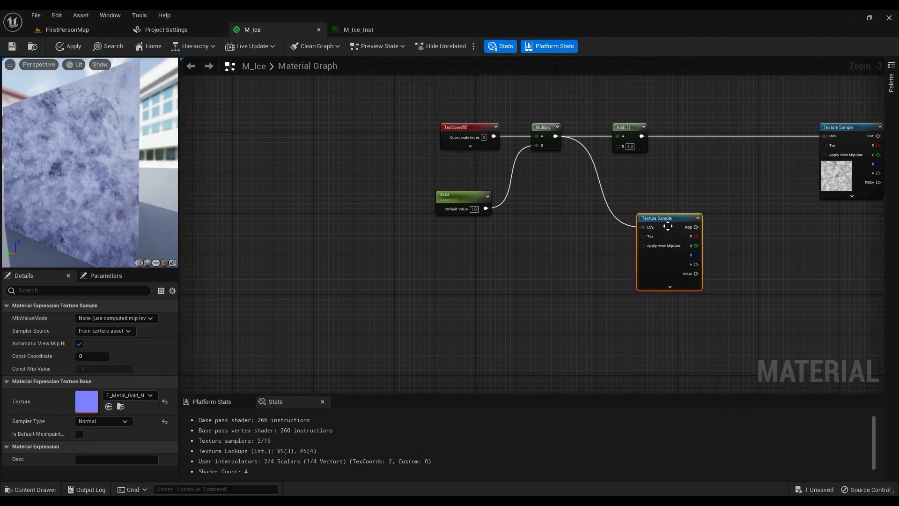
# Space out the new graph by moving the TexCoord, ssss and Multiply nodes away from Add, with the T_Metal_Gold_N sample placed just after them.
pyautogui.moveTo(656, 219); pyautogui.dragTo(507, 270)
pyautogui.moveTo(572, 110); pyautogui.dragTo(463, 201)
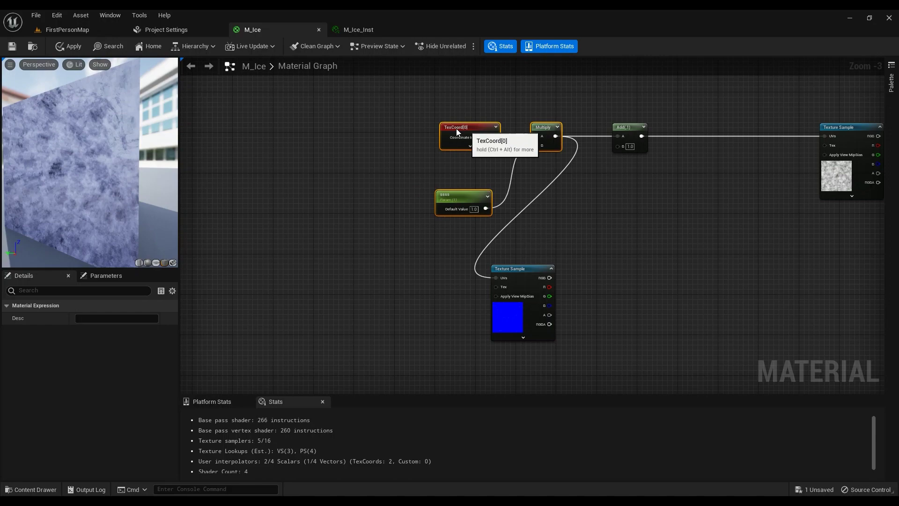
pyautogui.moveTo(478, 129); pyautogui.dragTo(200, 130)
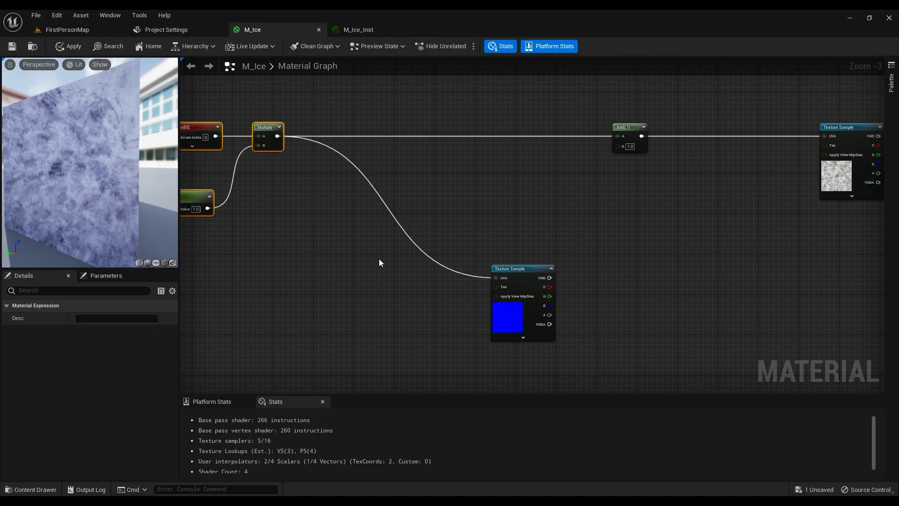
pyautogui.moveTo(520, 281); pyautogui.dragTo(358, 221)
# Add a CameraVectorWS node in the free space near the original graph's Camera Vector node.
pyautogui.moveTo(437, 268); pyautogui.dragTo(392, 200, button='right')
pyautogui.scroll(-5, 393, 199)
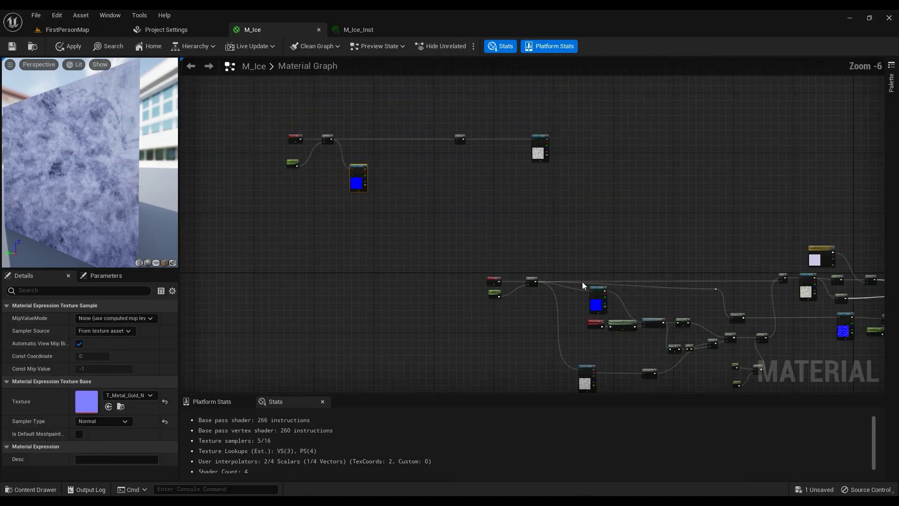
pyautogui.moveTo(583, 282); pyautogui.dragTo(496, 260, button='right')
pyautogui.scroll(5, 495, 260)
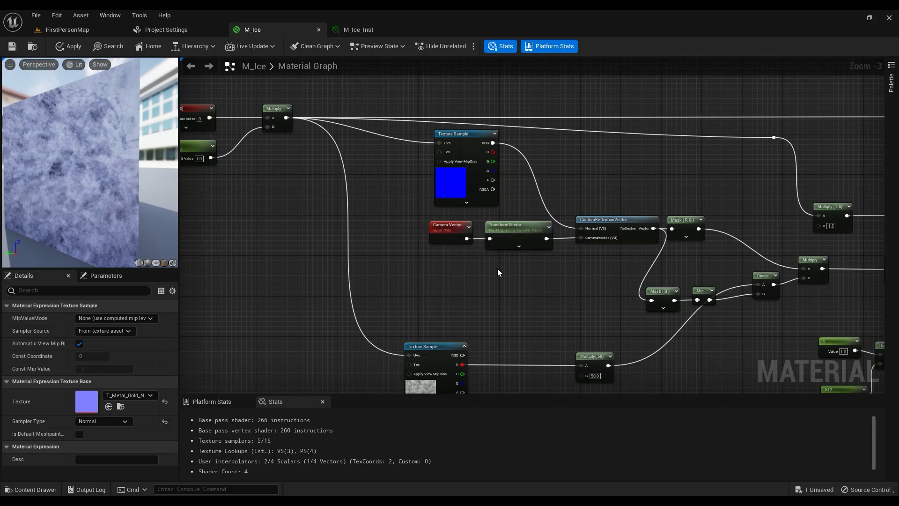
pyautogui.rightClick(255, 283)
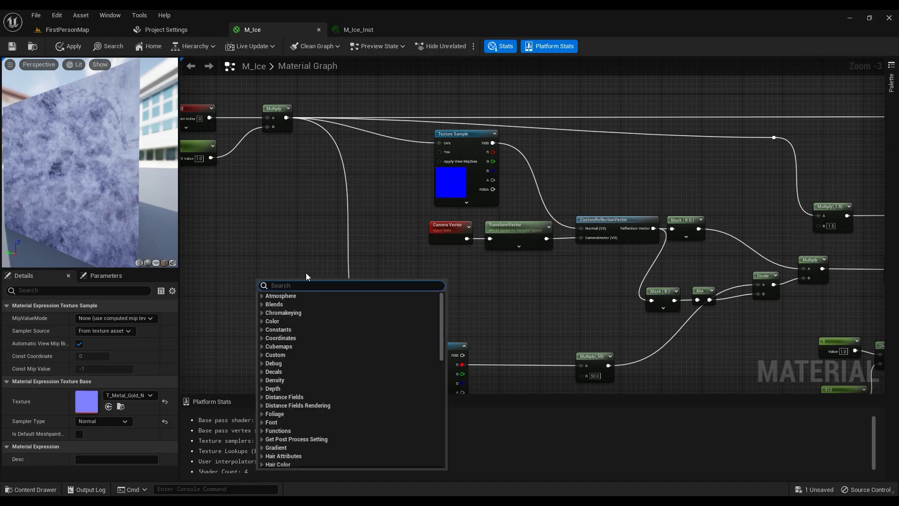
pyautogui.write('camera vect')
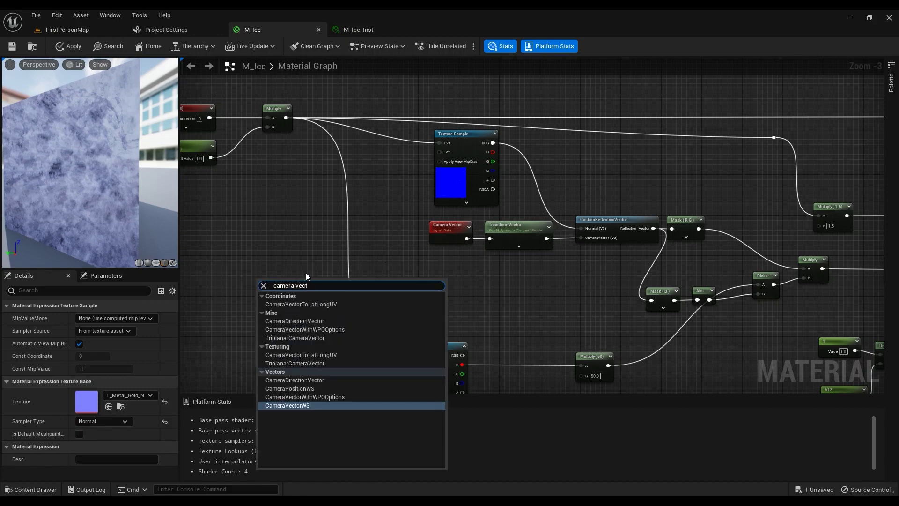
pyautogui.click(301, 406)
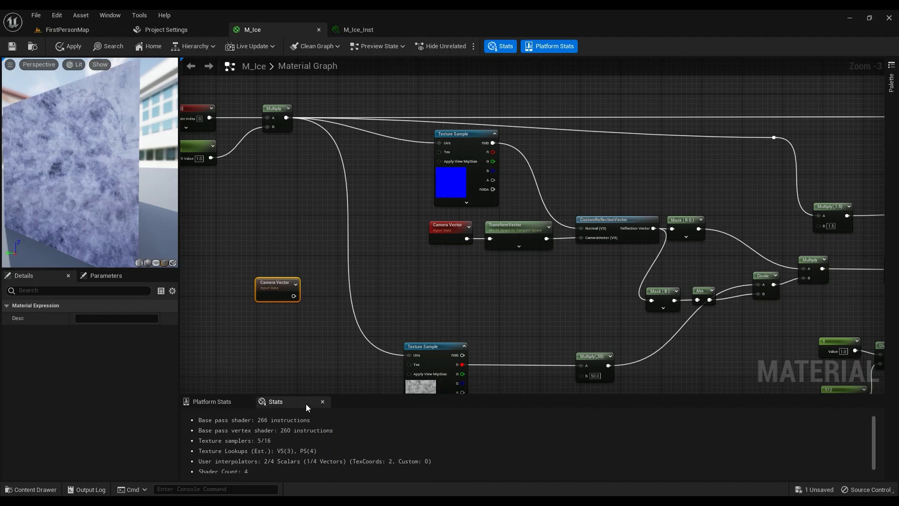
# Add a Transform vector node fed by the new Camera Vector node's output.
pyautogui.moveTo(268, 287); pyautogui.dragTo(258, 266)
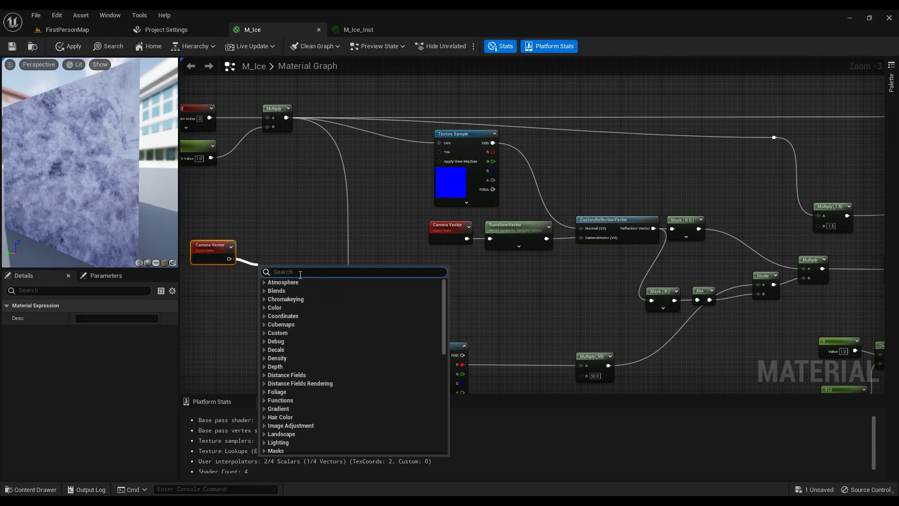
pyautogui.write('transform')
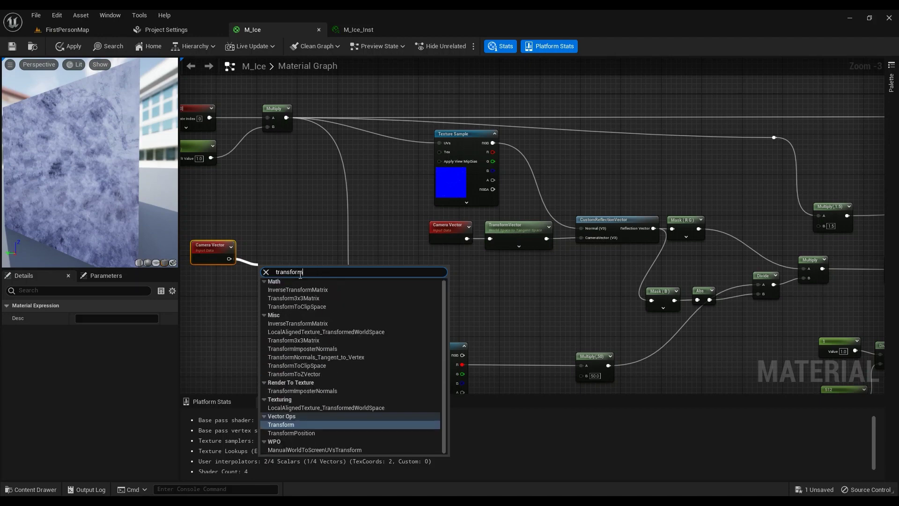
pyautogui.write(' vect')
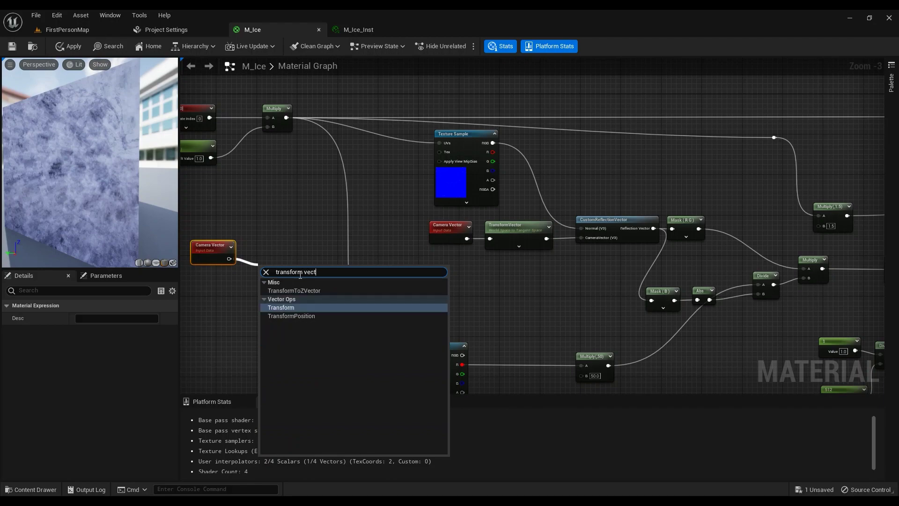
pyautogui.click(296, 307)
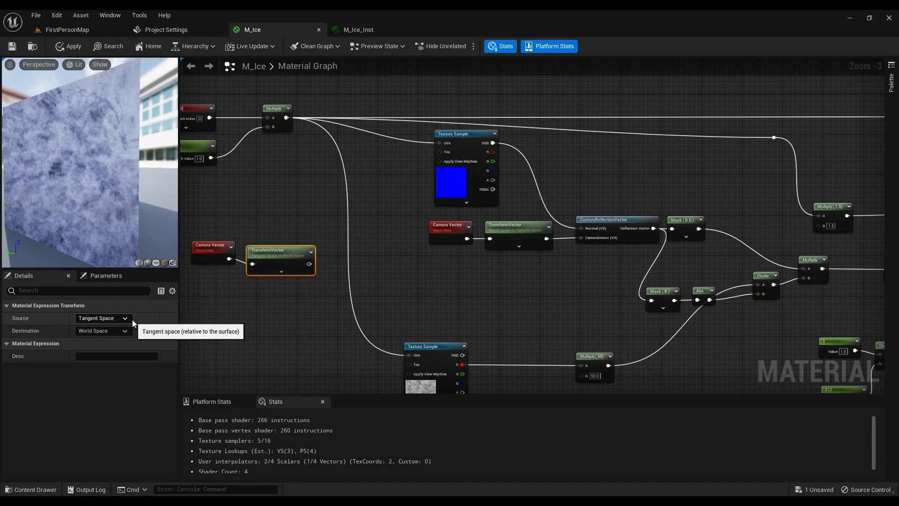
# Set the new TransformVector node's source to World Space and its destination to Tangent Space.
pyautogui.click(101, 318)
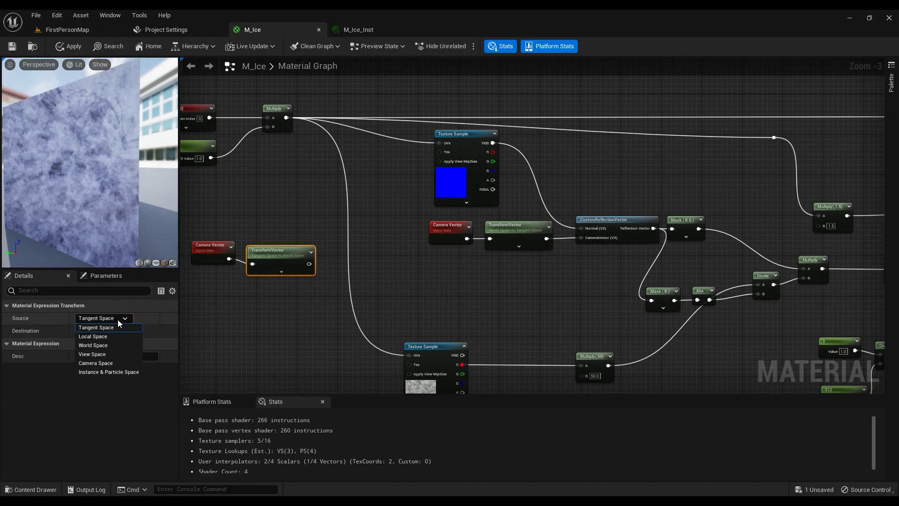
pyautogui.click(120, 347)
pyautogui.click(103, 331)
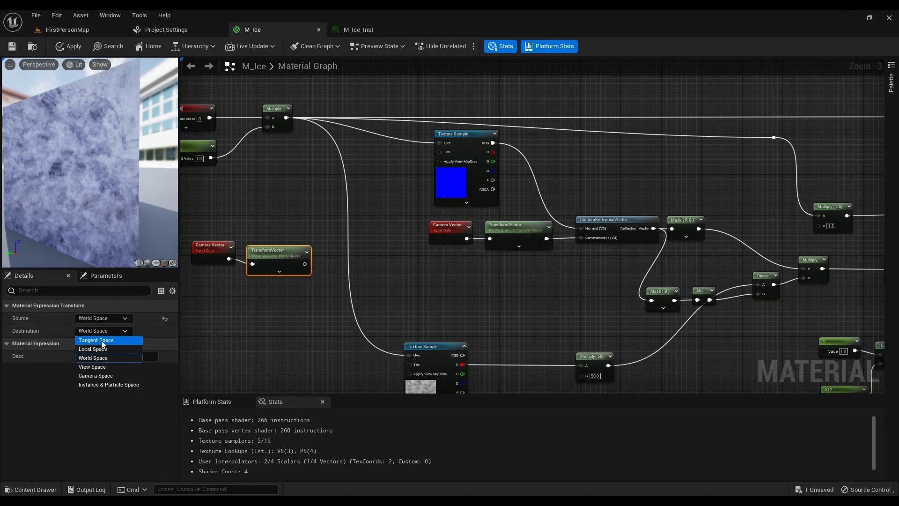
pyautogui.click(93, 342)
# Add a CustomReflectionVector node fed by the new TransformVector output and place it right after that node.
pyautogui.moveTo(305, 275); pyautogui.dragTo(311, 276, button='right')
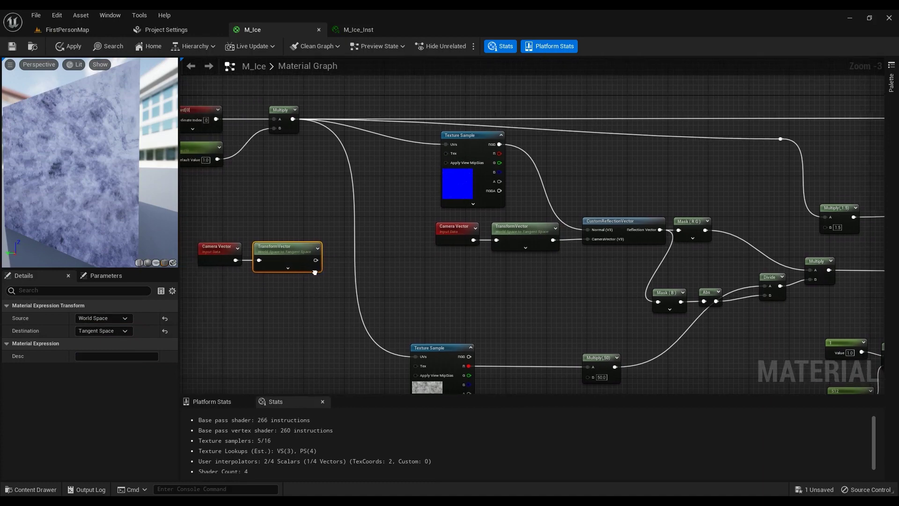
pyautogui.moveTo(316, 260); pyautogui.dragTo(351, 276)
pyautogui.write('custom ref')
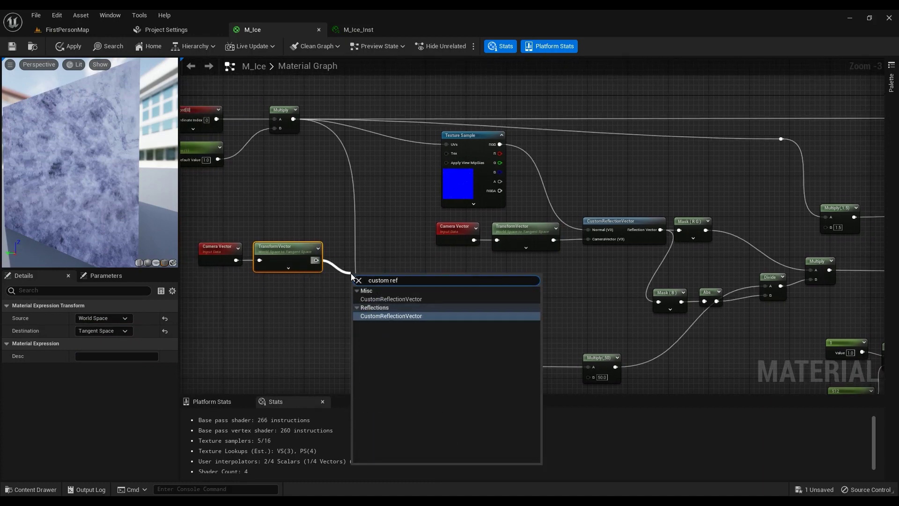
pyautogui.click(420, 316)
pyautogui.moveTo(388, 277); pyautogui.dragTo(376, 255)
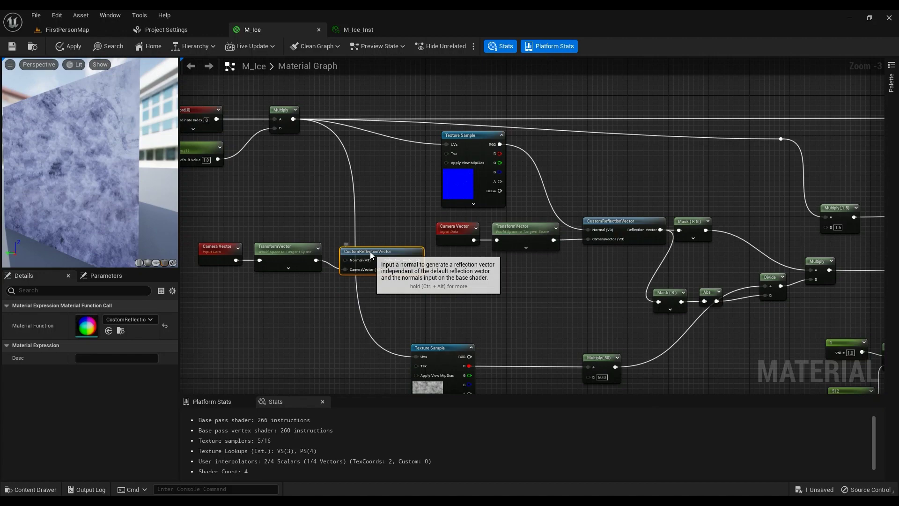
# Move the new Camera Vector, TransformVector and CustomReflectionVector nodes together to just below the blue Texture Sample in the rebuilt network.
pyautogui.moveTo(370, 251); pyautogui.dragTo(367, 243)
pyautogui.scroll(-2, 344, 210)
pyautogui.moveTo(343, 209); pyautogui.dragTo(431, 294, button='right')
pyautogui.moveTo(457, 327); pyautogui.dragTo(359, 118)
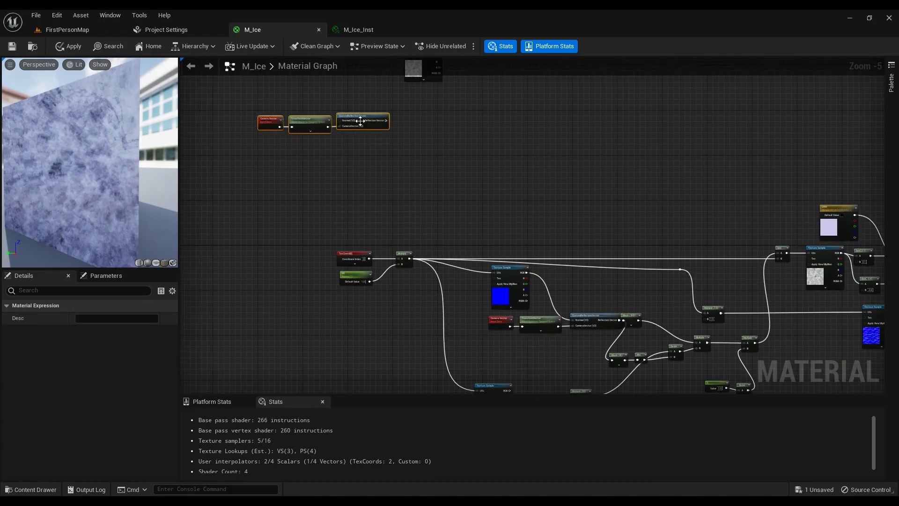
pyautogui.moveTo(391, 139); pyautogui.dragTo(485, 298, button='right')
pyautogui.moveTo(458, 277); pyautogui.dragTo(374, 314)
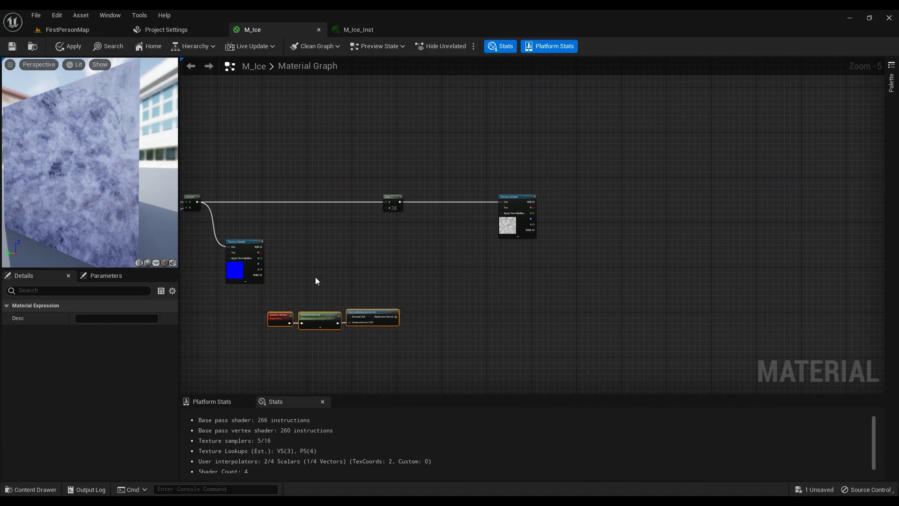
# Connect the blue Texture Sample's RGB output to the CustomReflectionVector's Normal input and shift the three reflection nodes closer to the texture.
pyautogui.scroll(3, 284, 262)
pyautogui.moveTo(311, 177); pyautogui.dragTo(492, 317)
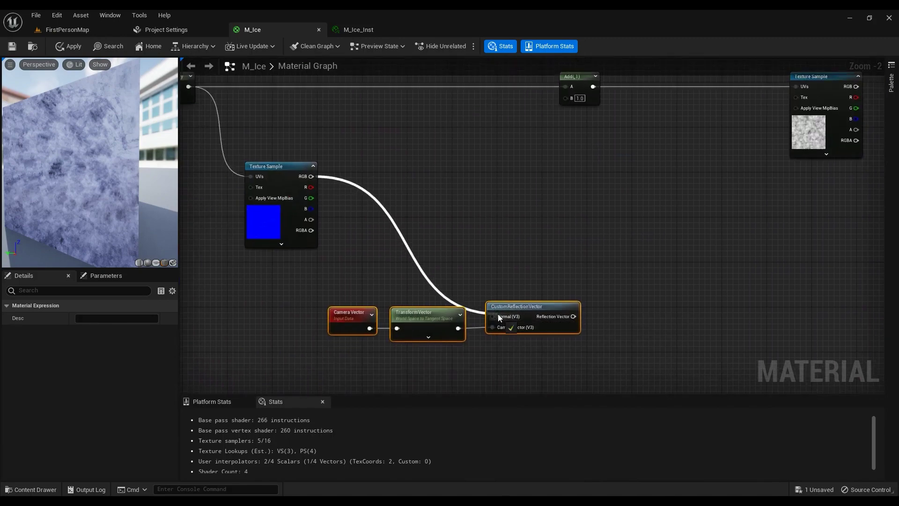
pyautogui.scroll(-2, 497, 315)
pyautogui.moveTo(493, 341); pyautogui.dragTo(390, 178, button='right')
pyautogui.moveTo(417, 143); pyautogui.dragTo(357, 144)
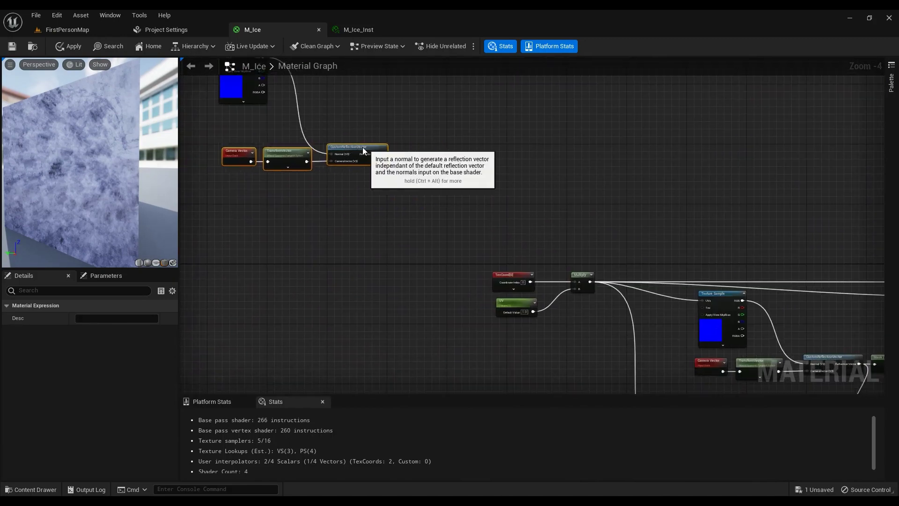
# Add a ComponentMask (R G) node fed by the rebuilt CustomReflectionVector's output and align it right after that node.
pyautogui.moveTo(697, 290); pyautogui.dragTo(424, 175, button='right')
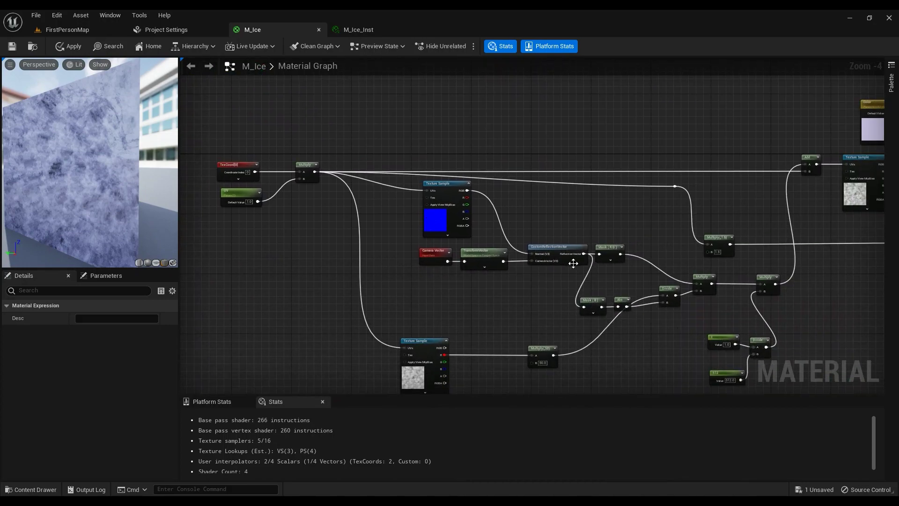
pyautogui.scroll(3, 599, 268)
pyautogui.moveTo(431, 131); pyautogui.dragTo(832, 334, button='right')
pyautogui.scroll(-2, 831, 333)
pyautogui.moveTo(289, 142); pyautogui.dragTo(486, 229, button='right')
pyautogui.scroll(2, 486, 229)
pyautogui.moveTo(490, 215); pyautogui.dragTo(530, 219)
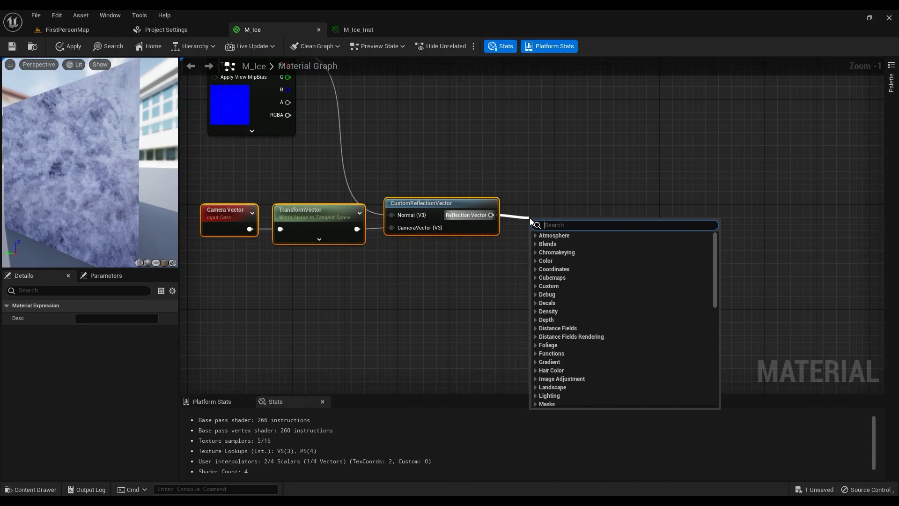
pyautogui.write('mask')
pyautogui.press('Return')
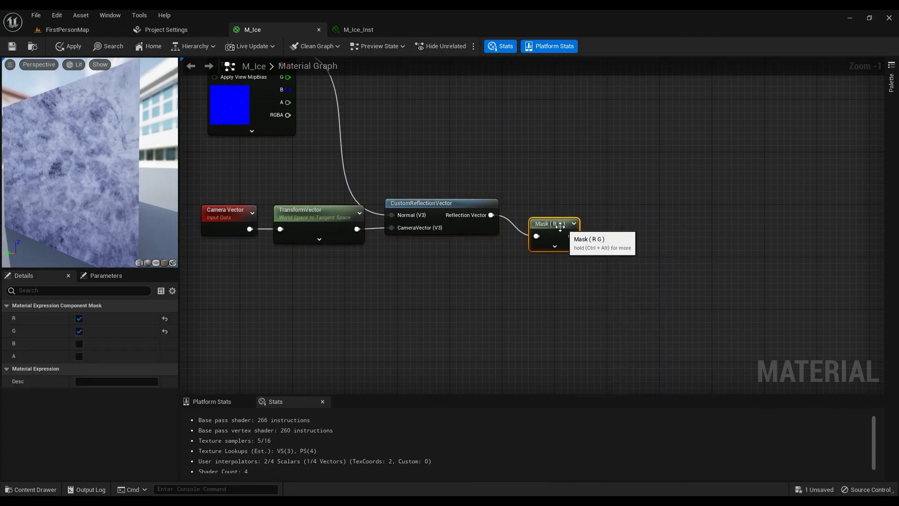
pyautogui.moveTo(559, 225); pyautogui.dragTo(546, 207)
# Copy the original graph's Mask (B), Abs, Divide and Multiply nodes and paste them below the rebuilt reflection chain.
pyautogui.scroll(-3, 537, 254)
pyautogui.moveTo(597, 276); pyautogui.dragTo(552, 245, button='right')
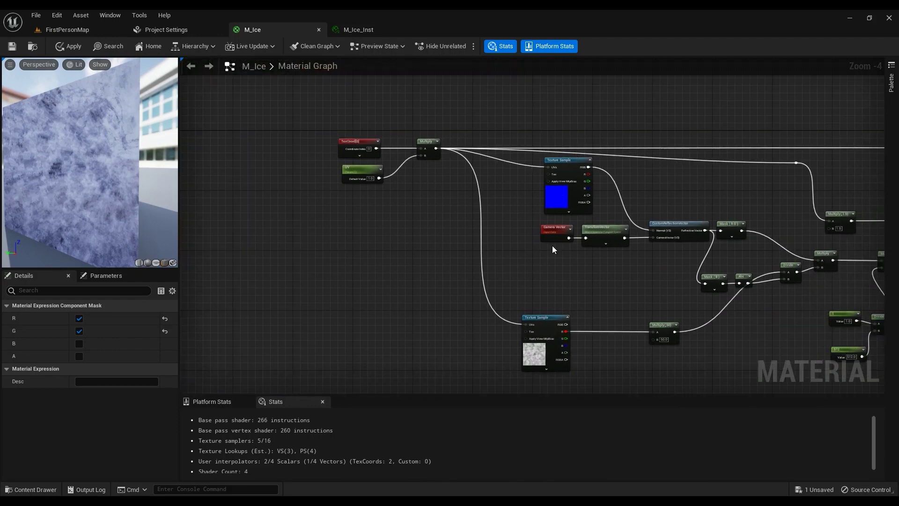
pyautogui.moveTo(725, 317); pyautogui.dragTo(502, 275, button='right')
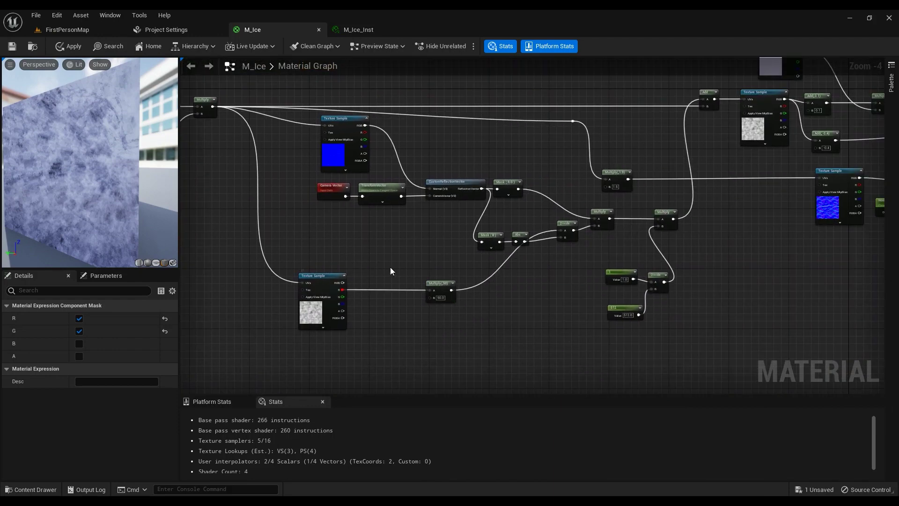
pyautogui.scroll(2, 501, 201)
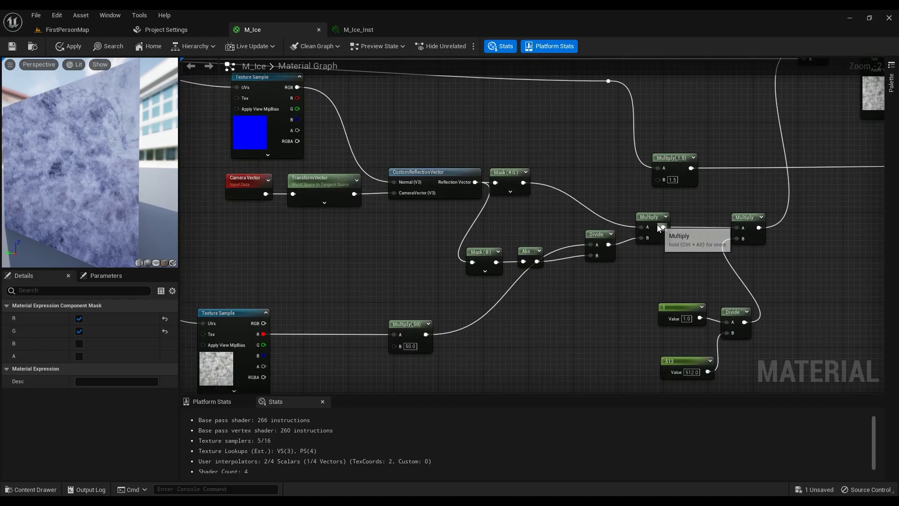
pyautogui.moveTo(448, 221); pyautogui.dragTo(615, 291)
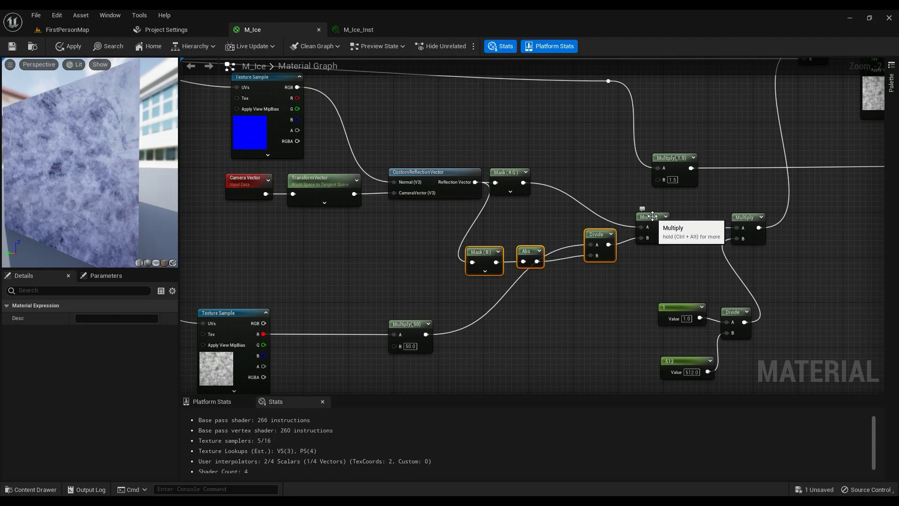
pyautogui.moveTo(689, 215); pyautogui.dragTo(482, 292)
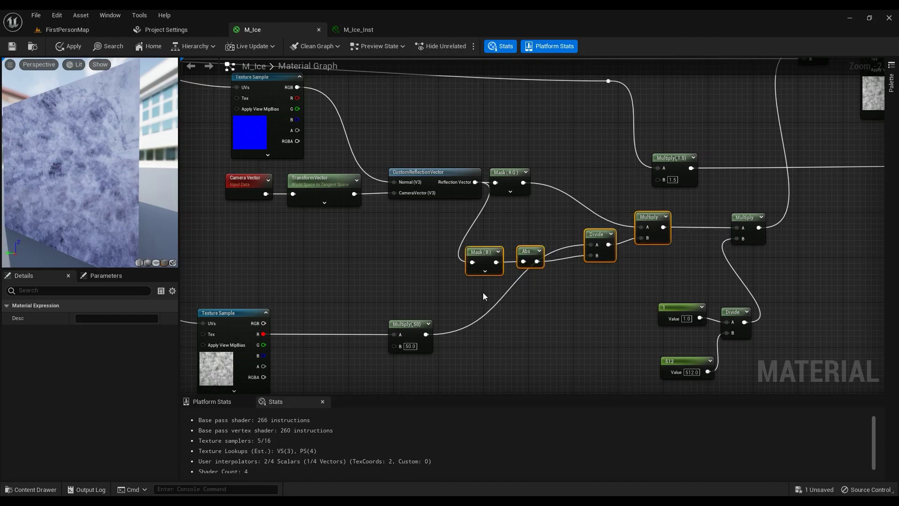
pyautogui.scroll(-3, 482, 248)
pyautogui.moveTo(387, 183); pyautogui.dragTo(787, 393, button='right')
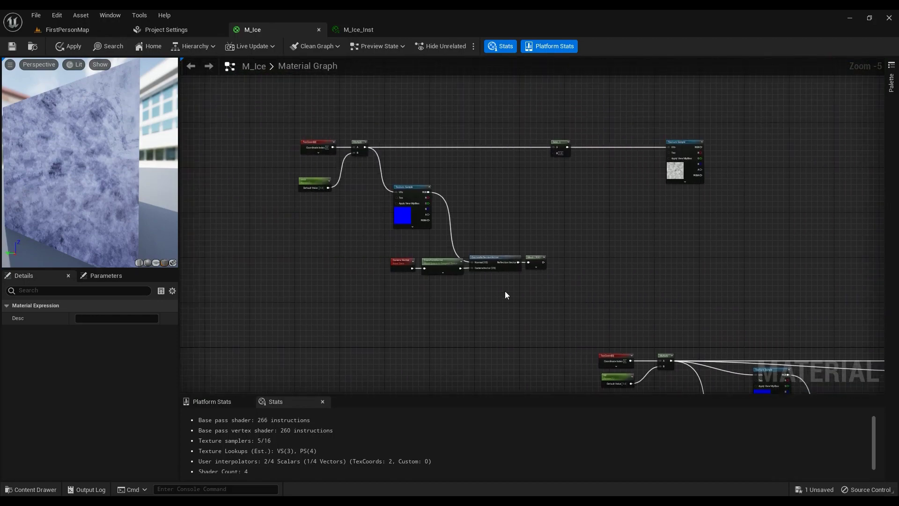
pyautogui.hotkey('ctrl', 'v')
# Connect the Mask (R G) output to input A of the pasted Multiply node.
pyautogui.scroll(2, 556, 271)
pyautogui.moveTo(533, 259); pyautogui.dragTo(608, 305)
pyautogui.moveTo(454, 373); pyautogui.dragTo(479, 322, button='right')
pyautogui.click(479, 322)
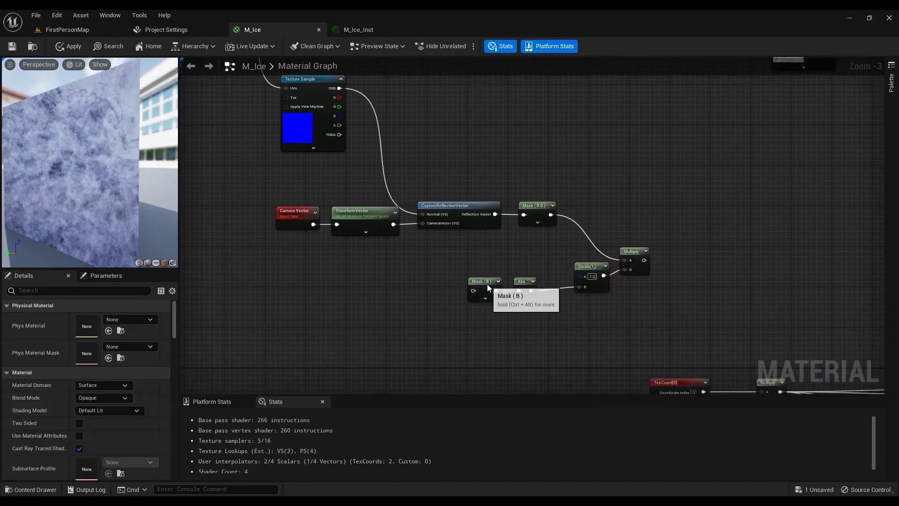
# Search the available nodes for "mask" to find the ComponentMask node, without adding it.
pyautogui.click(487, 284)
pyautogui.rightClick(324, 298)
pyautogui.write('mask')
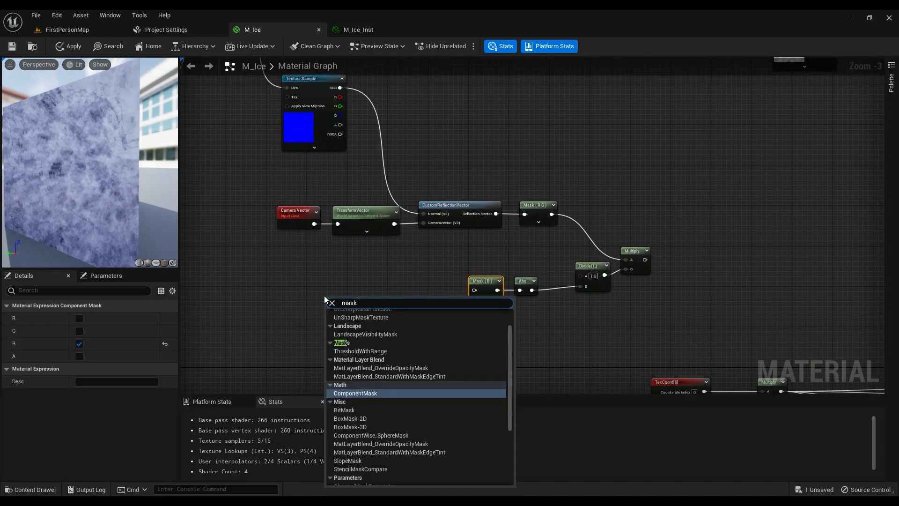
pyautogui.click(246, 331)
# Connect the CustomReflectionVector's Reflection Vector output to the pasted Mask (B) node's input.
pyautogui.click(484, 283)
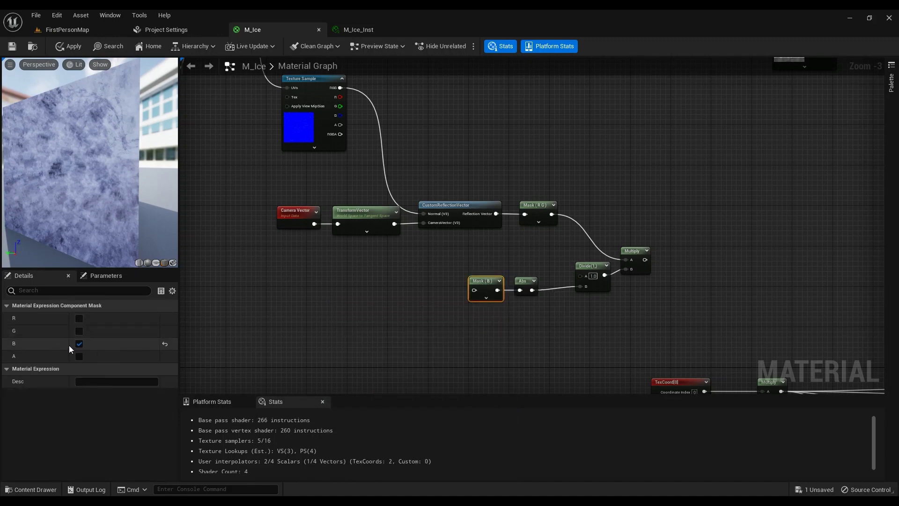
pyautogui.moveTo(496, 213); pyautogui.dragTo(476, 291)
# Search the available nodes for "abs" to find the Abs node, without adding it.
pyautogui.rightClick(477, 316)
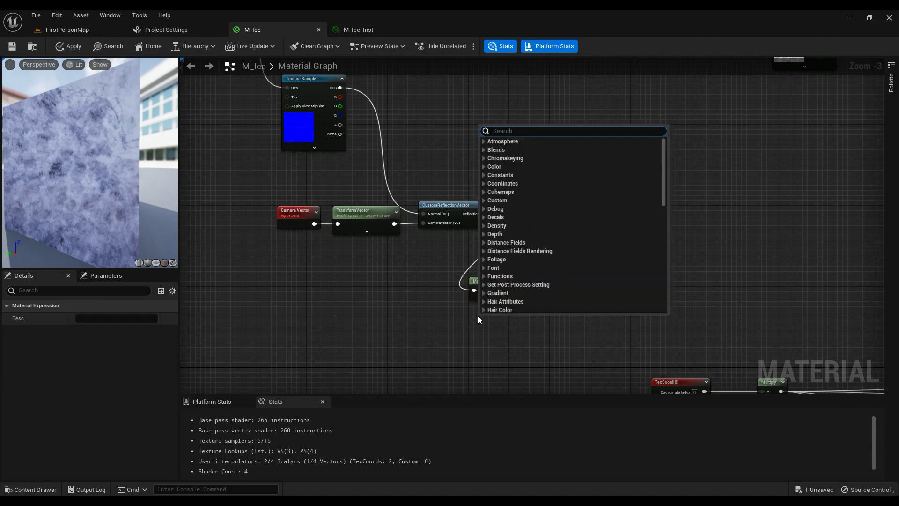
pyautogui.write('abs')
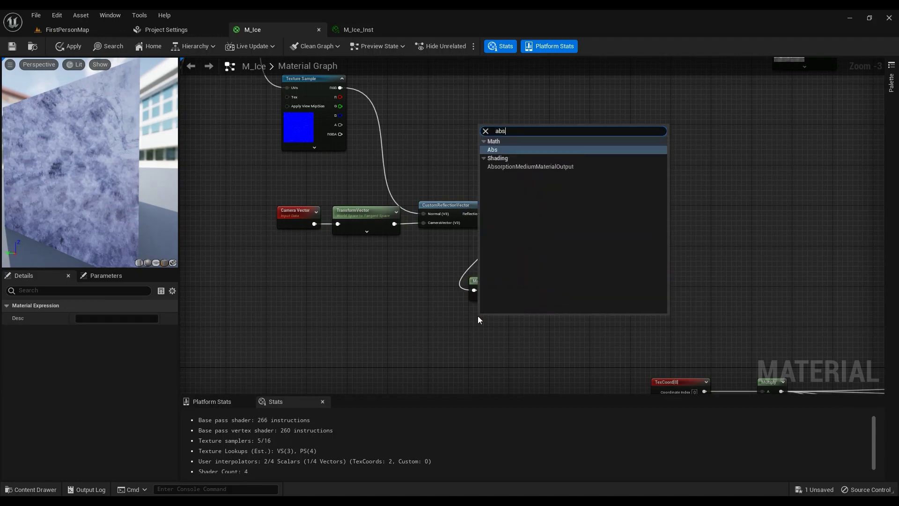
pyautogui.click(506, 149)
pyautogui.click(529, 330)
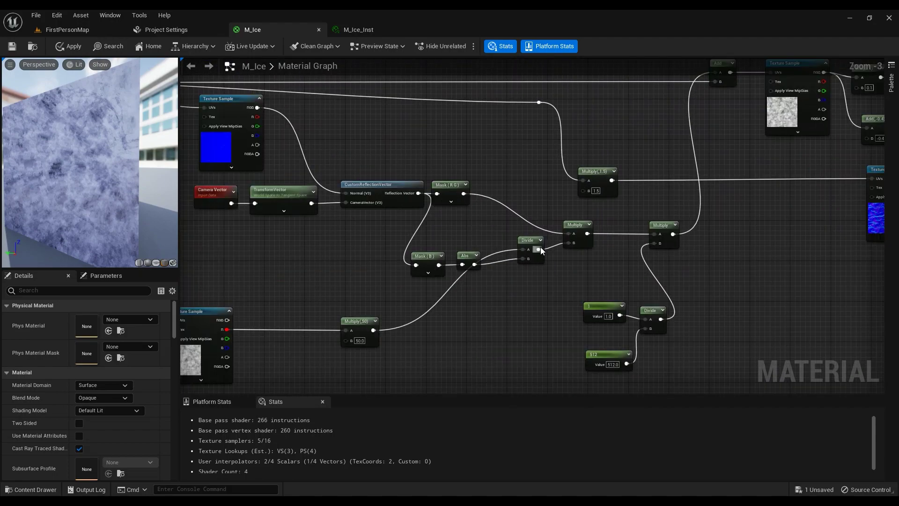
# Compare the original graph's mask and divide branch with the rebuilt one and examine the ice surface in the preview from another angle.
pyautogui.moveTo(227, 350); pyautogui.dragTo(499, 233, button='right')
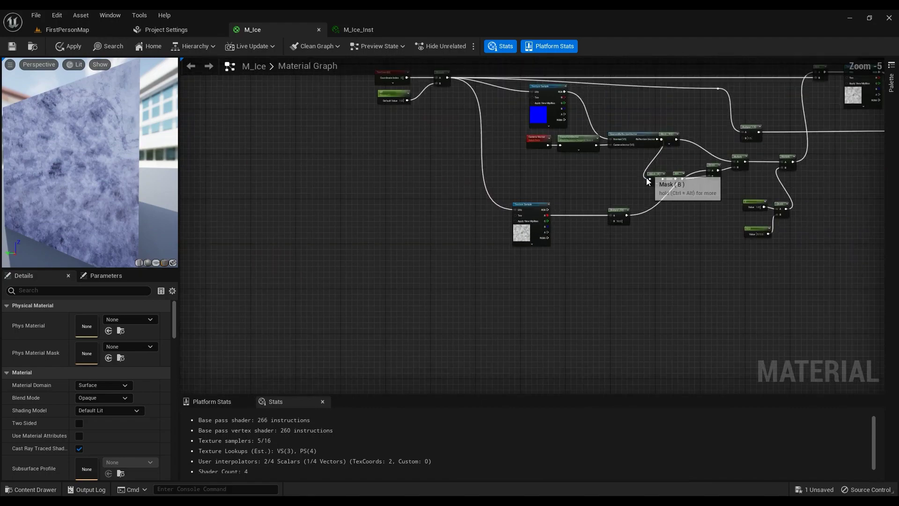
pyautogui.scroll(3, 499, 197)
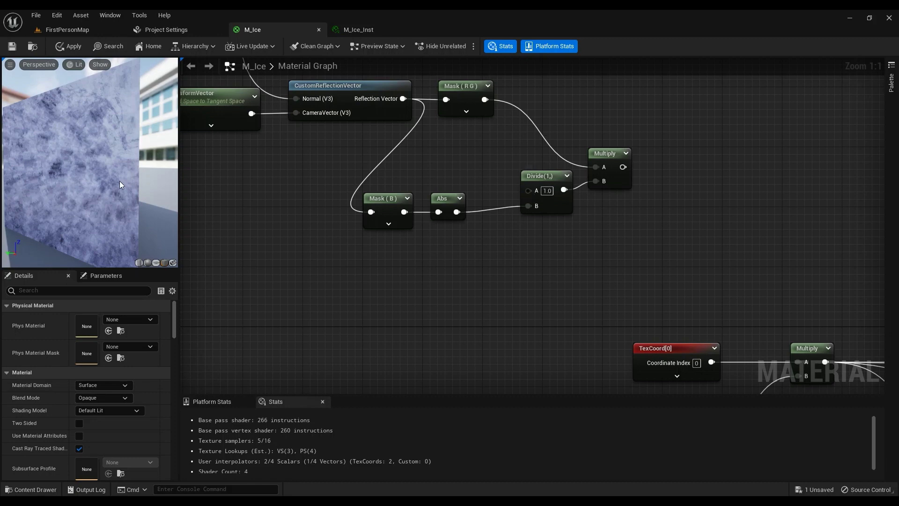
pyautogui.moveTo(89, 198); pyautogui.dragTo(119, 197)
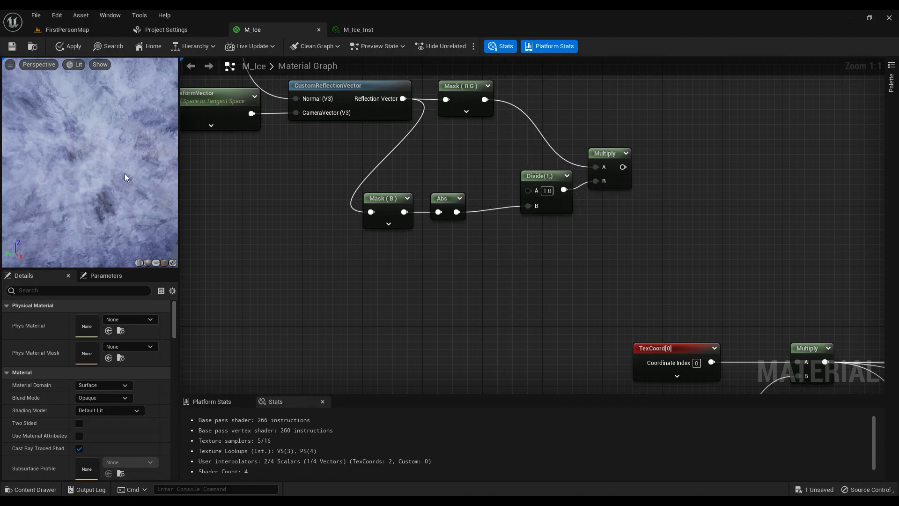
pyautogui.moveTo(88, 180); pyautogui.dragTo(86, 177)
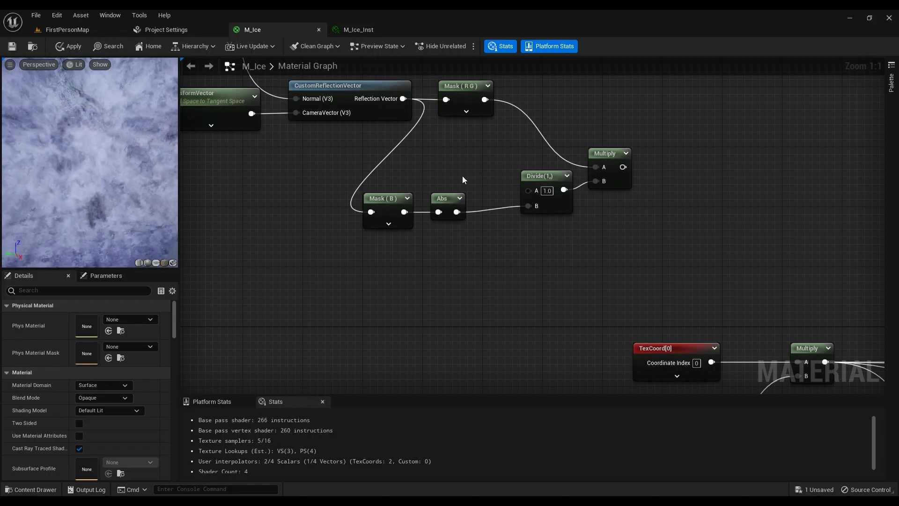
# Open the T_Perlin_Noise_M texture from the original graph's lower Texture Sample to examine it, and return to the M_Ice material.
pyautogui.scroll(-2, 517, 311)
pyautogui.moveTo(517, 312); pyautogui.dragTo(461, 78, button='right')
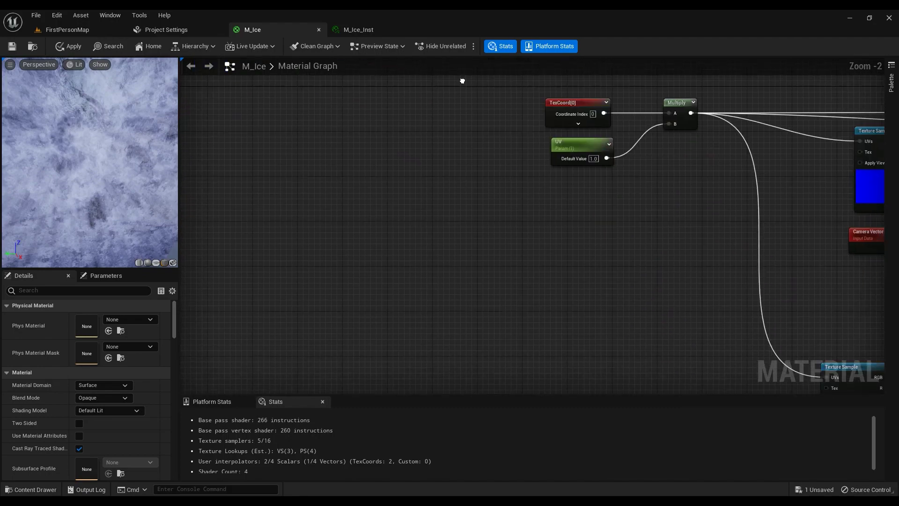
pyautogui.scroll(-2, 506, 219)
pyautogui.moveTo(632, 274); pyautogui.dragTo(542, 196, button='right')
pyautogui.click(644, 274)
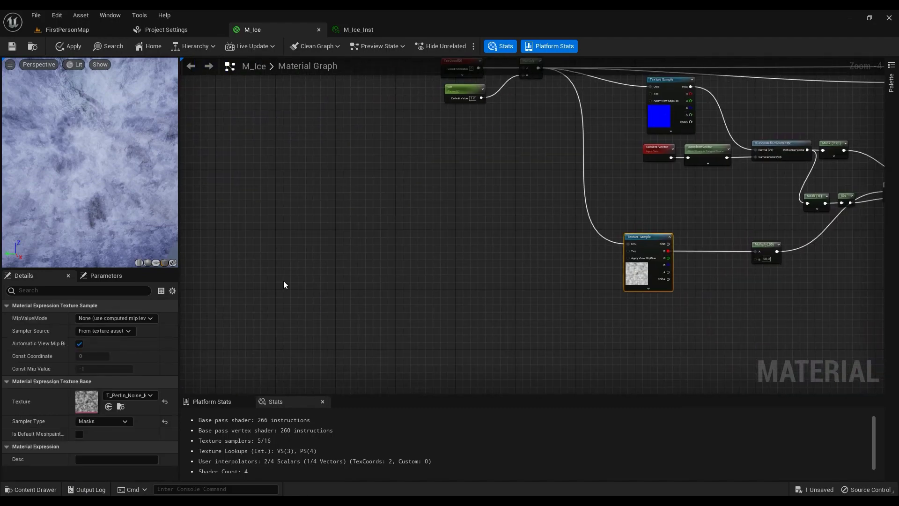
pyautogui.doubleClick(87, 401)
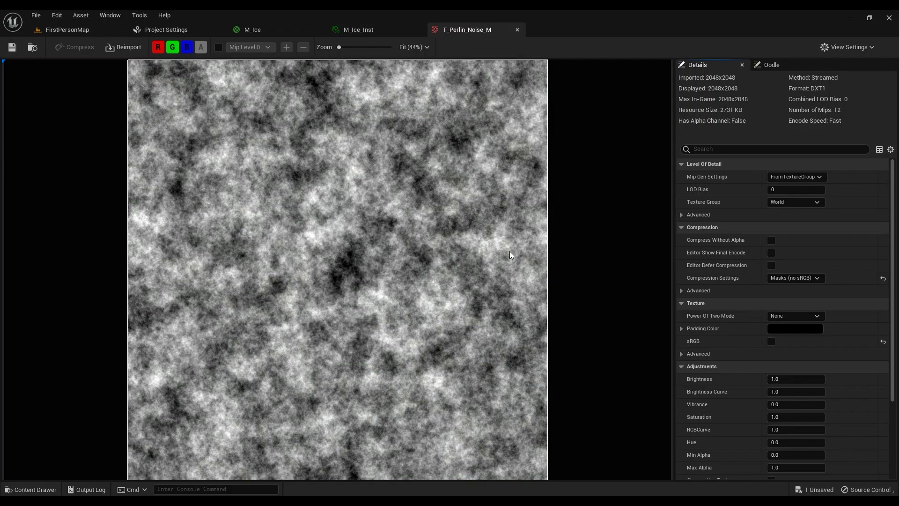
pyautogui.click(517, 30)
pyautogui.click(239, 31)
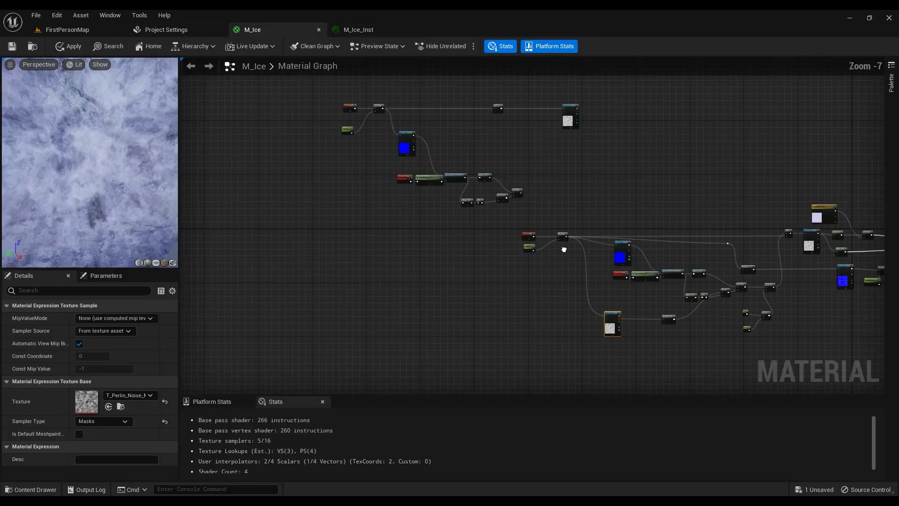
# Paste a copy of the T_Perlin_Noise_M Texture Sample into the rebuilt network, below and before the Camera Vector node.
pyautogui.scroll(3, 672, 312)
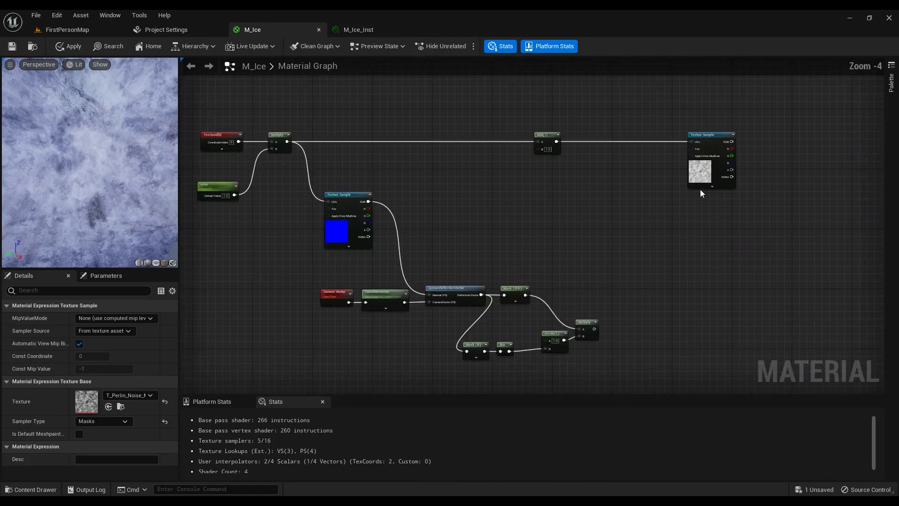
pyautogui.moveTo(603, 226); pyautogui.dragTo(654, 164, button='right')
pyautogui.hotkey('ctrl', 'v')
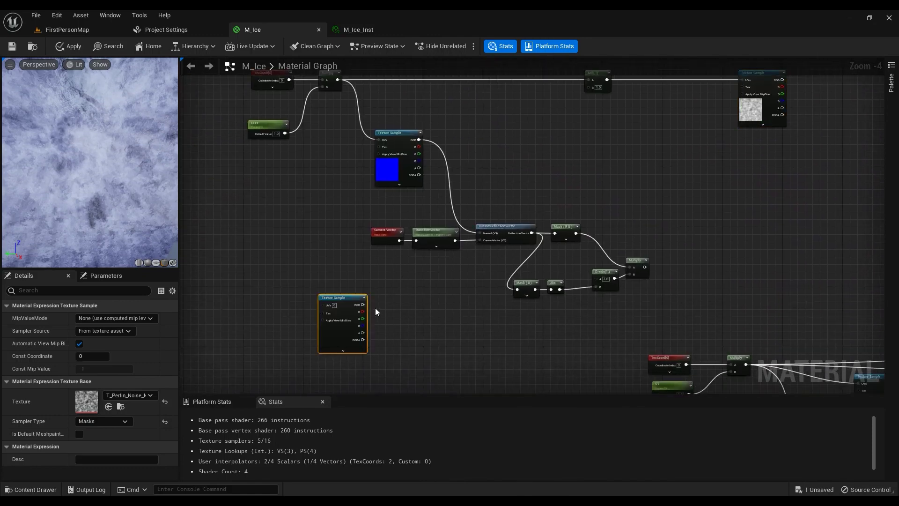
pyautogui.moveTo(347, 306); pyautogui.dragTo(279, 276)
pyautogui.moveTo(313, 282); pyautogui.dragTo(339, 275, button='right')
# Add a Multiply node fed by the R output of the pasted noise Texture Sample.
pyautogui.scroll(2, 339, 275)
pyautogui.scroll(1, 323, 274)
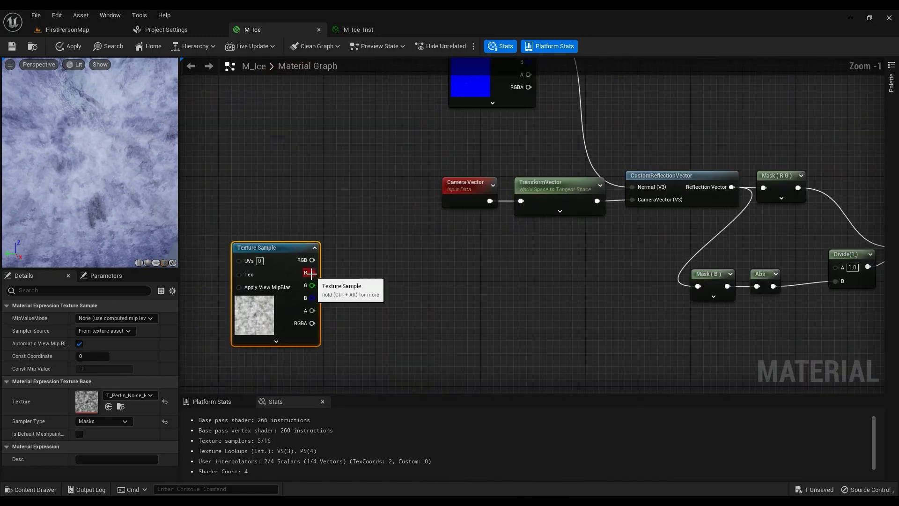
pyautogui.moveTo(312, 272); pyautogui.dragTo(423, 312)
pyautogui.write('mult')
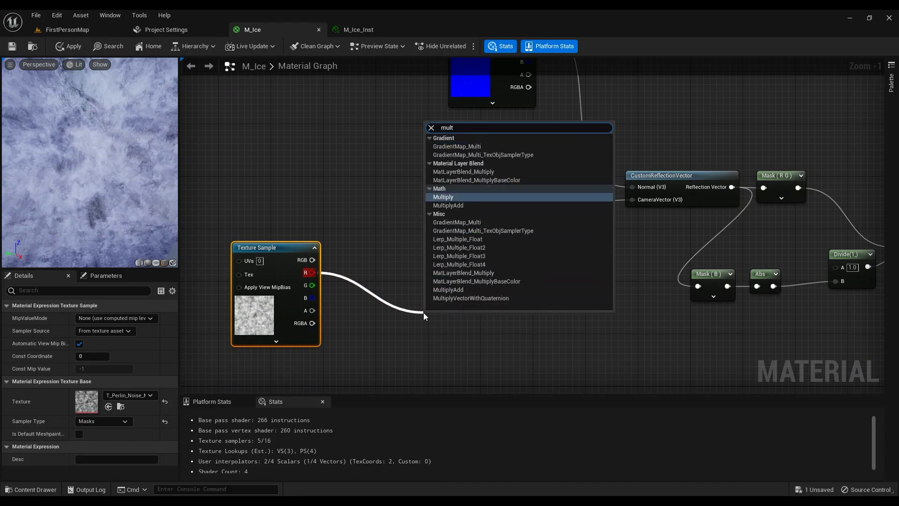
pyautogui.press('Return')
# Add a scalar parameter named "Ice Depth" below the new Multiply node.
pyautogui.moveTo(423, 314); pyautogui.dragTo(492, 249, button='right')
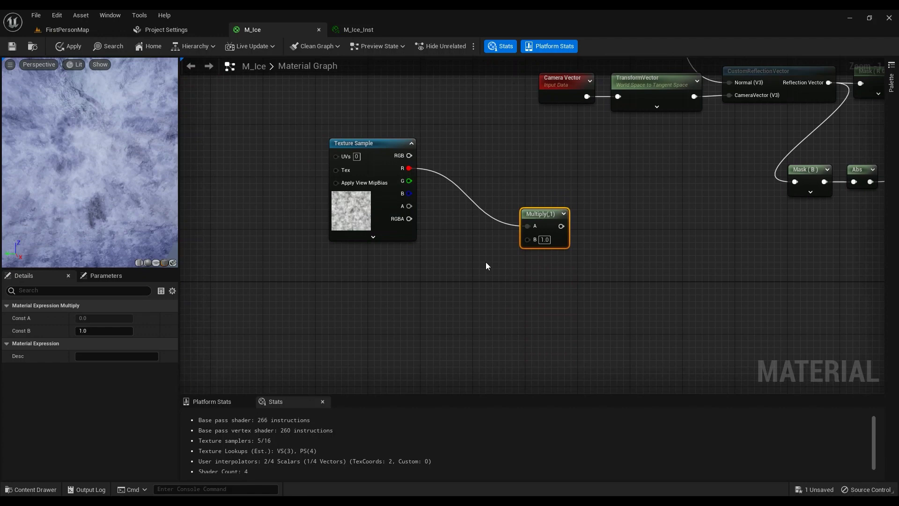
pyautogui.click(453, 270)
pyautogui.write('ssssssss')
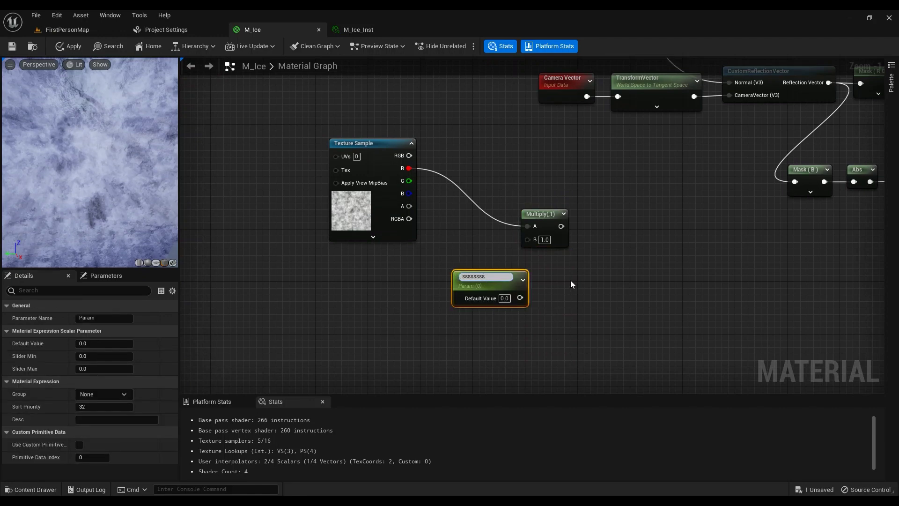
pyautogui.press('BackSpace')
pyautogui.press('BackSpace')
pyautogui.press('BackSpace')
pyautogui.press('BackSpace')
pyautogui.press('BackSpace')
pyautogui.press('BackSpace')
pyautogui.press('BackSpace')
pyautogui.press('BackSpace')
pyautogui.write('Ice Depth')
pyautogui.press('Return')
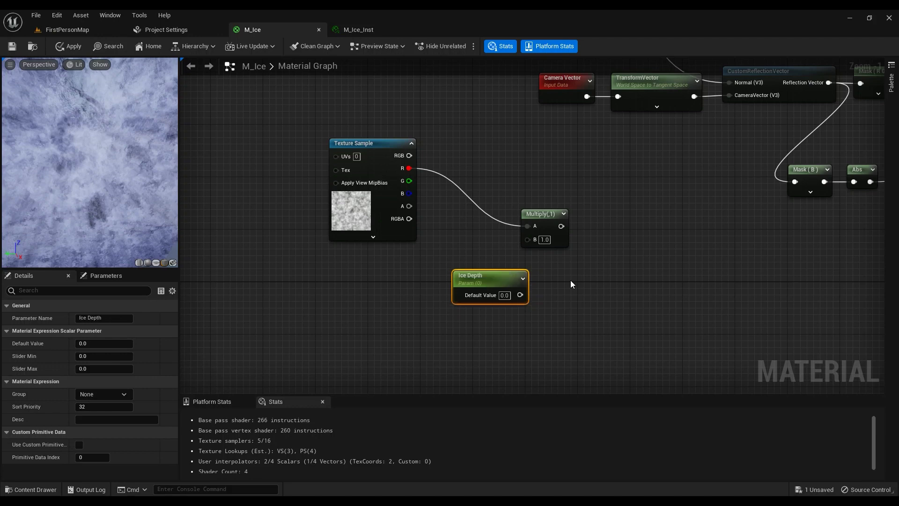
# Set the Ice Depth parameter's default value to 50.
pyautogui.click(505, 295)
pyautogui.write('50')
pyautogui.press('Return')
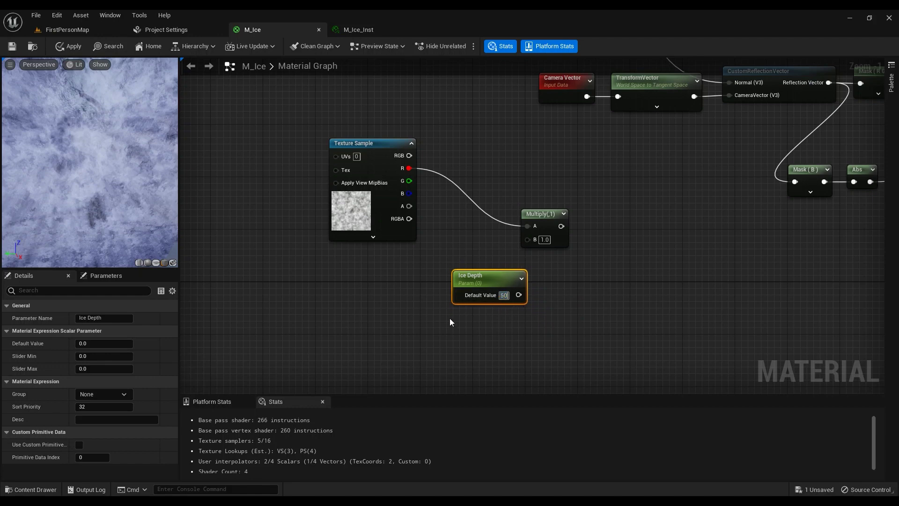
# Multiply the noise's R channel by Ice Depth, feed the result into Divide input A, and move that Multiply node up in line.
pyautogui.moveTo(523, 295); pyautogui.dragTo(527, 239)
pyautogui.moveTo(502, 278); pyautogui.dragTo(451, 258)
pyautogui.moveTo(552, 259); pyautogui.dragTo(409, 276, button='right')
pyautogui.moveTo(411, 243); pyautogui.dragTo(790, 181)
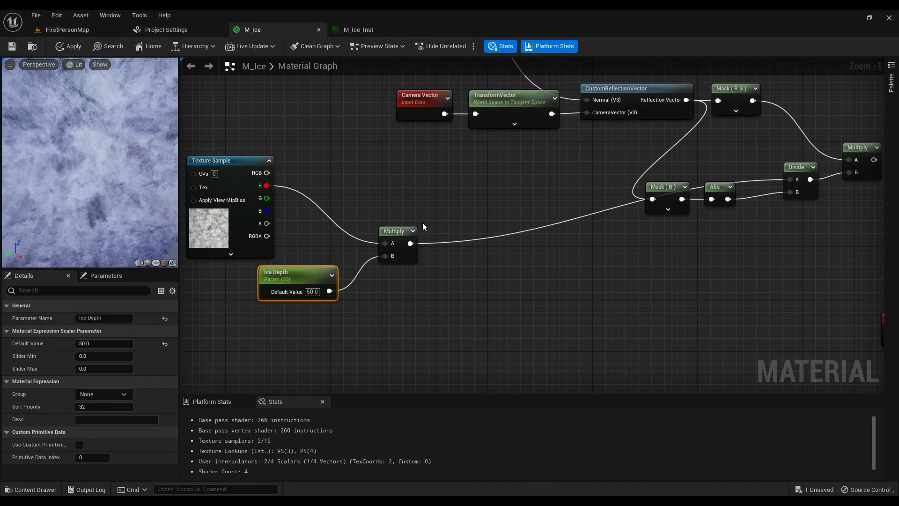
pyautogui.moveTo(404, 239); pyautogui.dragTo(425, 182)
# Copy the original network's 1 and 512 constants with their Divide and Multiply nodes into the rebuilt network.
pyautogui.scroll(-6, 469, 252)
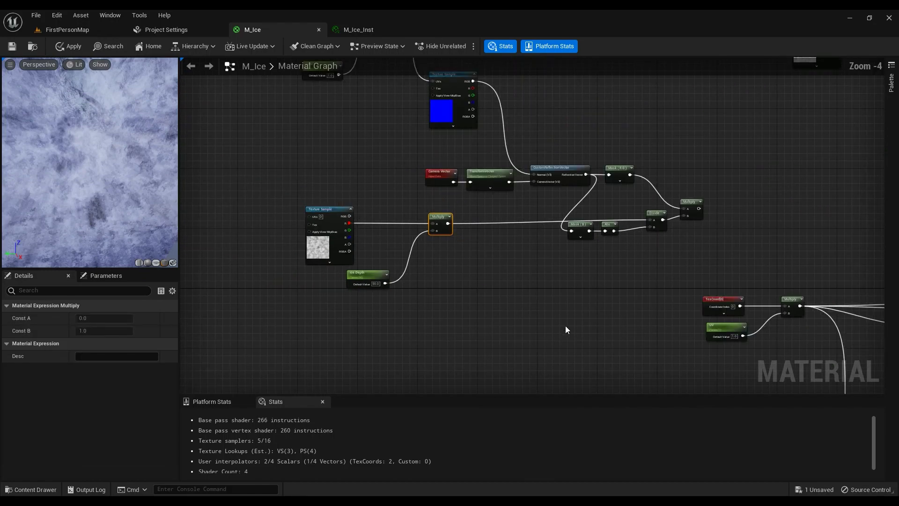
pyautogui.scroll(4, 566, 246)
pyautogui.moveTo(702, 189); pyautogui.dragTo(756, 394, button='right')
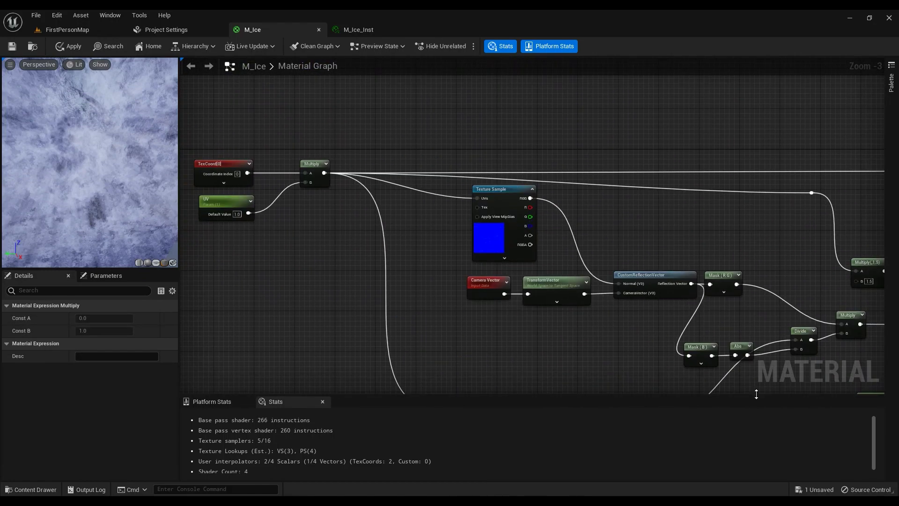
pyautogui.scroll(-3, 475, 213)
pyautogui.moveTo(339, 141); pyautogui.dragTo(479, 260, button='right')
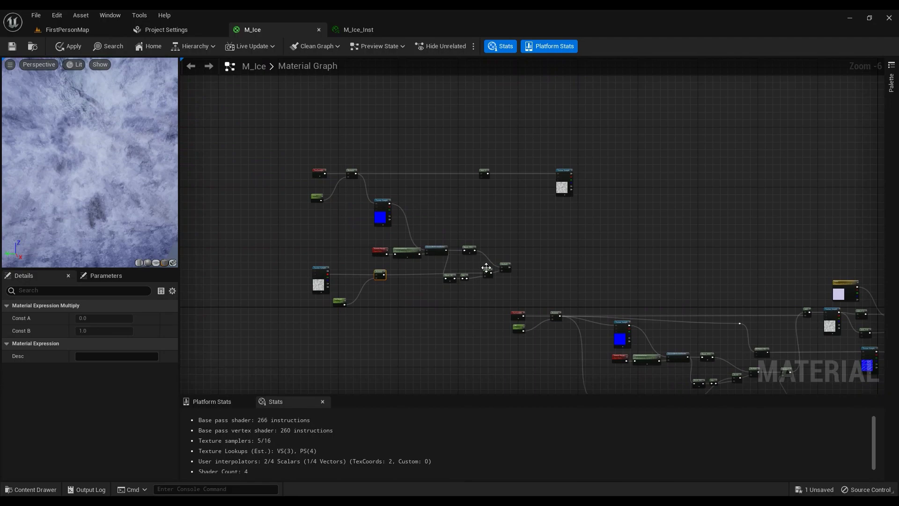
pyautogui.scroll(3, 587, 294)
pyautogui.moveTo(646, 277); pyautogui.dragTo(609, 232, button='right')
pyautogui.scroll(-2, 606, 240)
pyautogui.scroll(-1, 606, 244)
pyautogui.moveTo(685, 274); pyautogui.dragTo(489, 183, button='right')
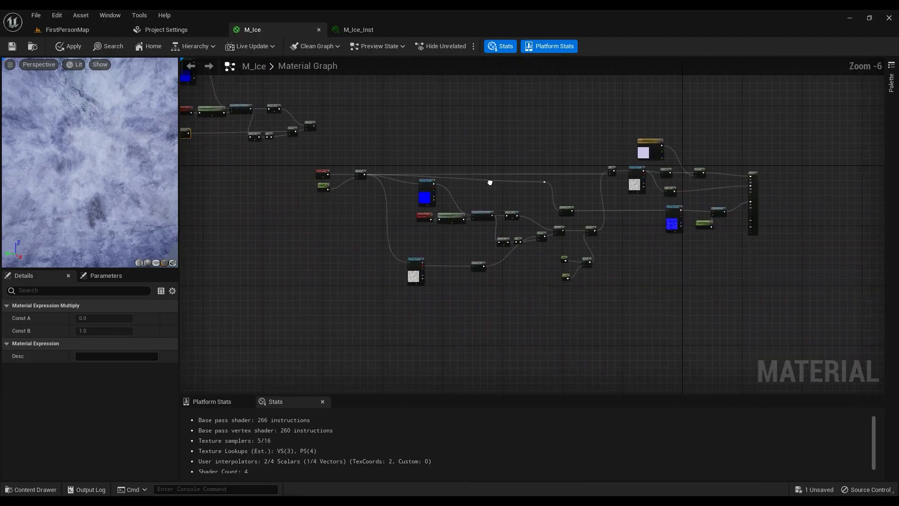
pyautogui.scroll(3, 598, 252)
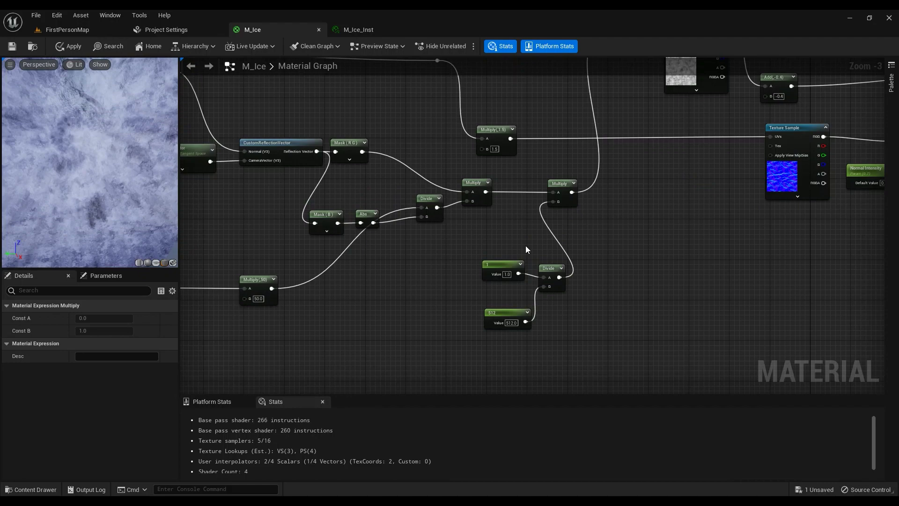
pyautogui.moveTo(525, 245); pyautogui.dragTo(530, 177, button='right')
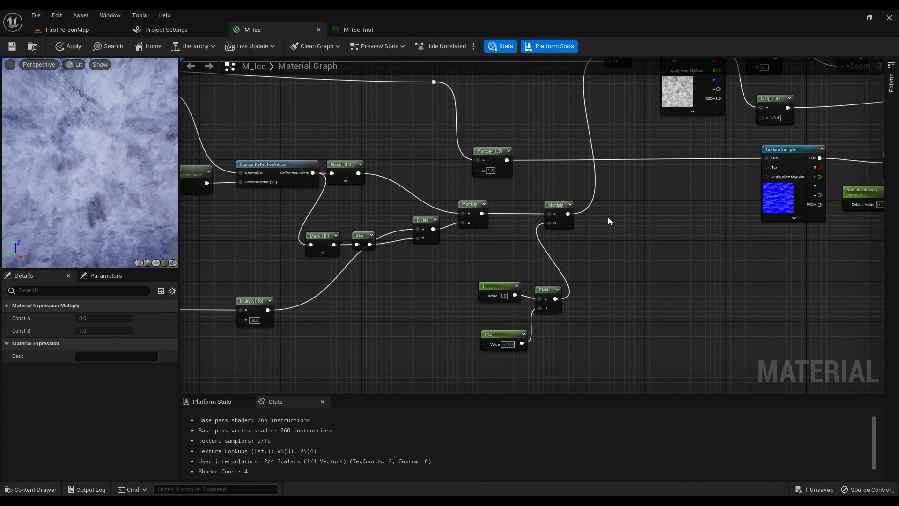
pyautogui.moveTo(609, 220); pyautogui.dragTo(507, 347)
pyautogui.scroll(-2, 396, 193)
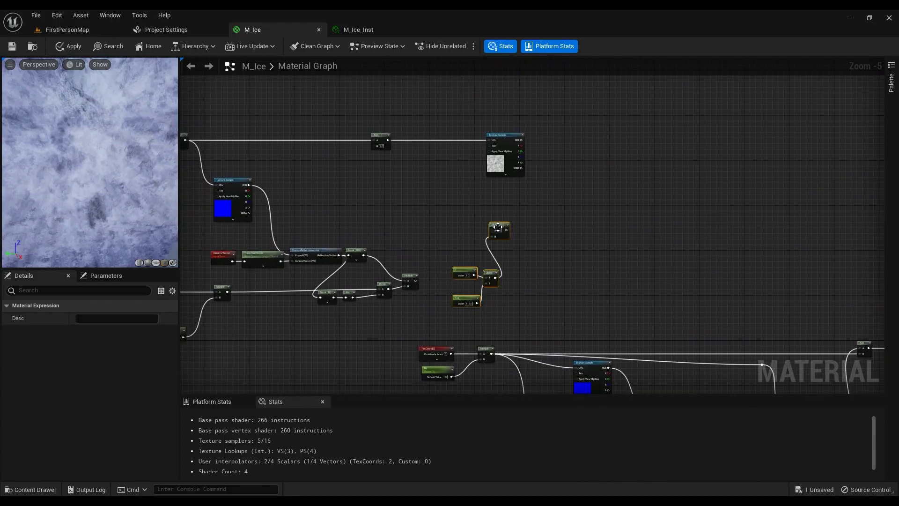
# Place the pasted Multiply beside the rebuilt reflection Multiply and connect that node's output to its A input.
pyautogui.moveTo(498, 228); pyautogui.dragTo(499, 254)
pyautogui.scroll(3, 438, 276)
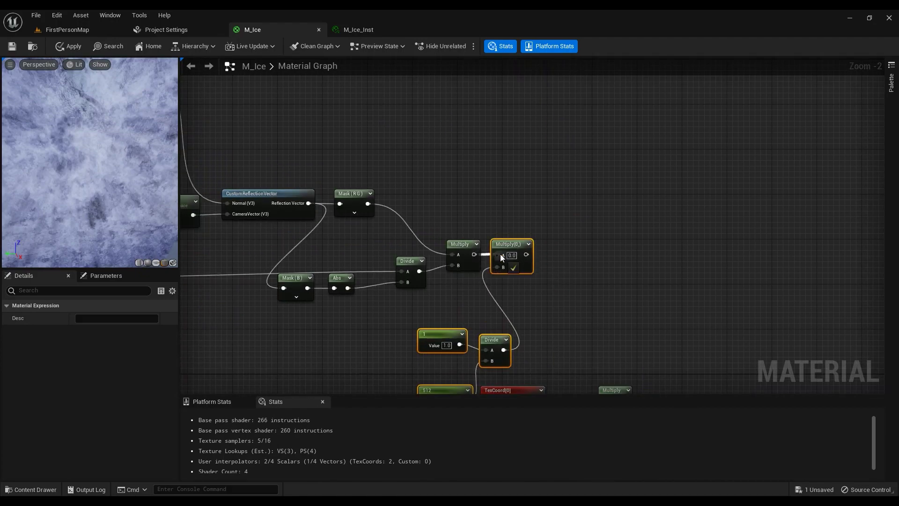
pyautogui.click(529, 227)
pyautogui.moveTo(520, 306); pyautogui.dragTo(558, 175, button='right')
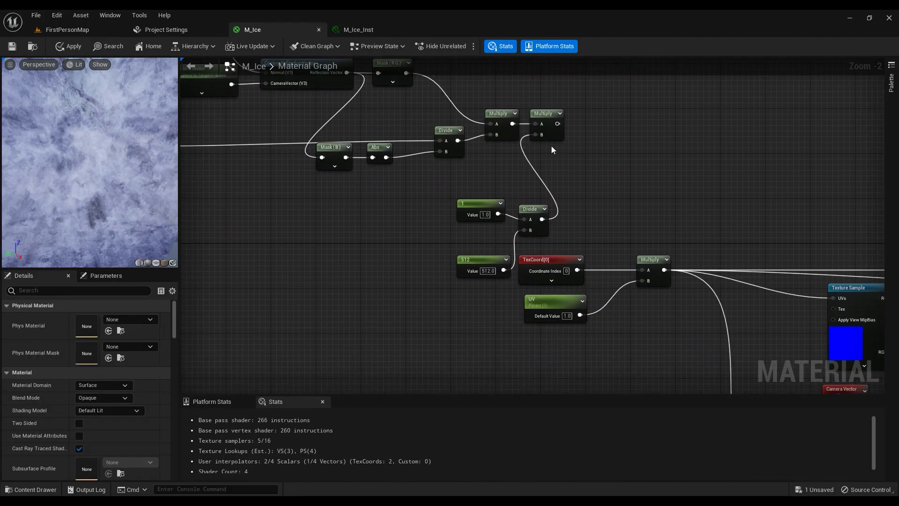
pyautogui.rightClick(614, 164)
pyautogui.write('divi')
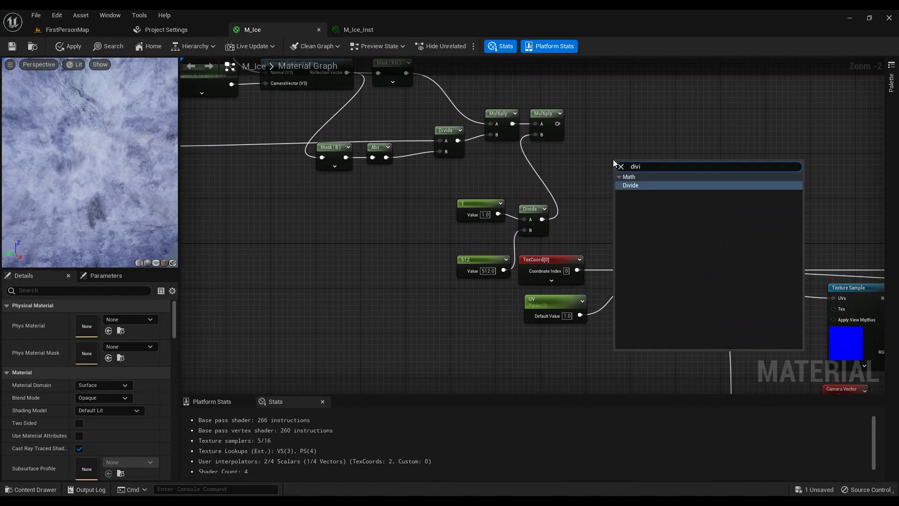
pyautogui.moveTo(503, 192); pyautogui.dragTo(544, 166, button='right')
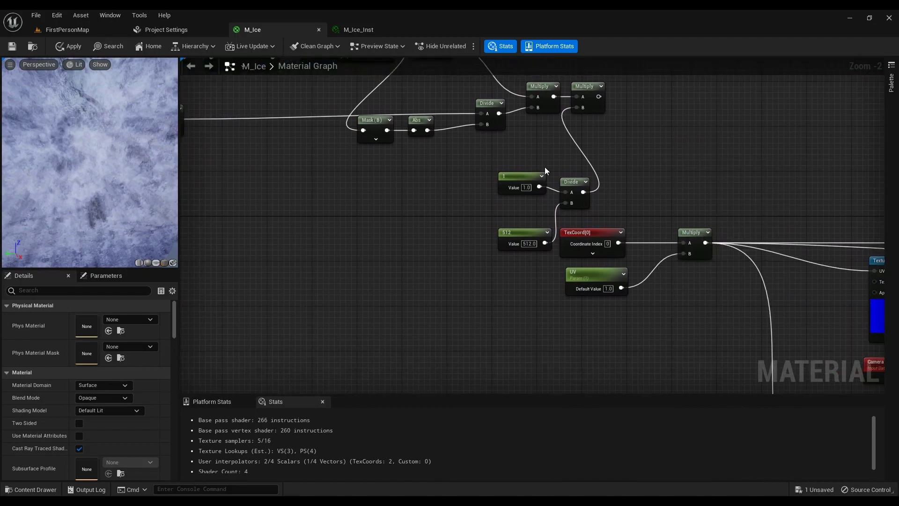
pyautogui.moveTo(609, 164); pyautogui.dragTo(526, 231, button='right')
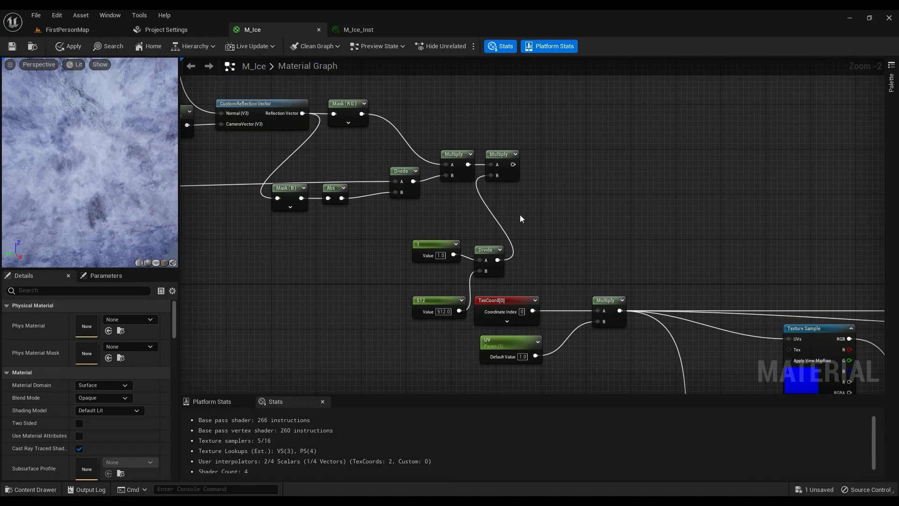
pyautogui.click(541, 211)
pyautogui.click(570, 224)
pyautogui.write('1')
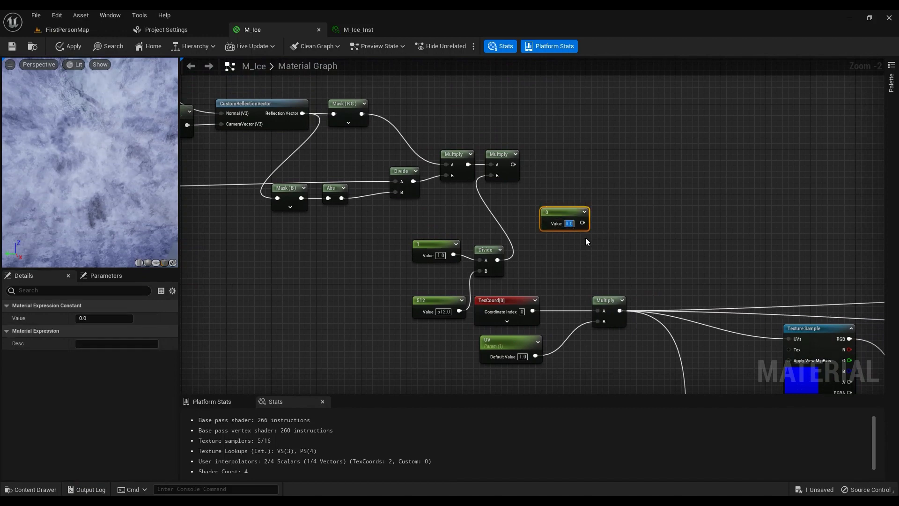
pyautogui.press('Return')
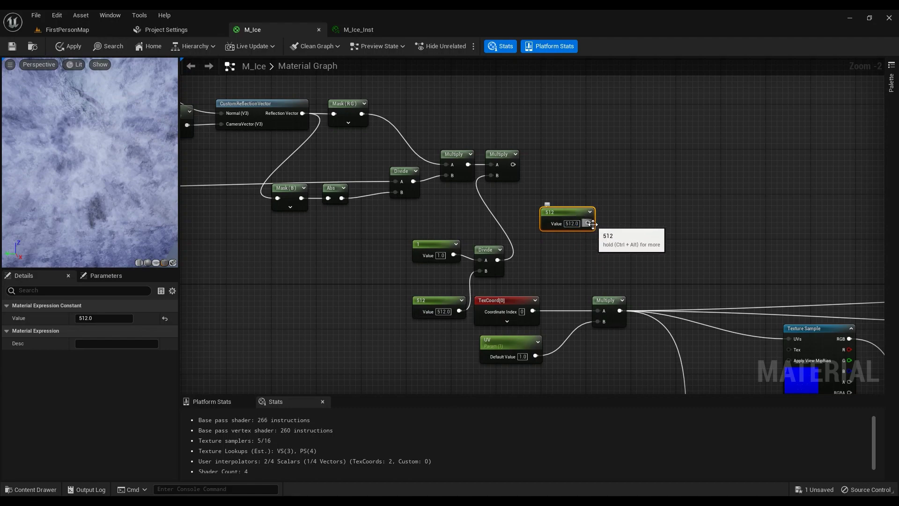
pyautogui.press('Delete')
# Connect the final Multiply output to the B input of the Add node before the rebuilt noise Texture Sample.
pyautogui.scroll(-1, 504, 167)
pyautogui.moveTo(504, 167); pyautogui.dragTo(538, 257, button='right')
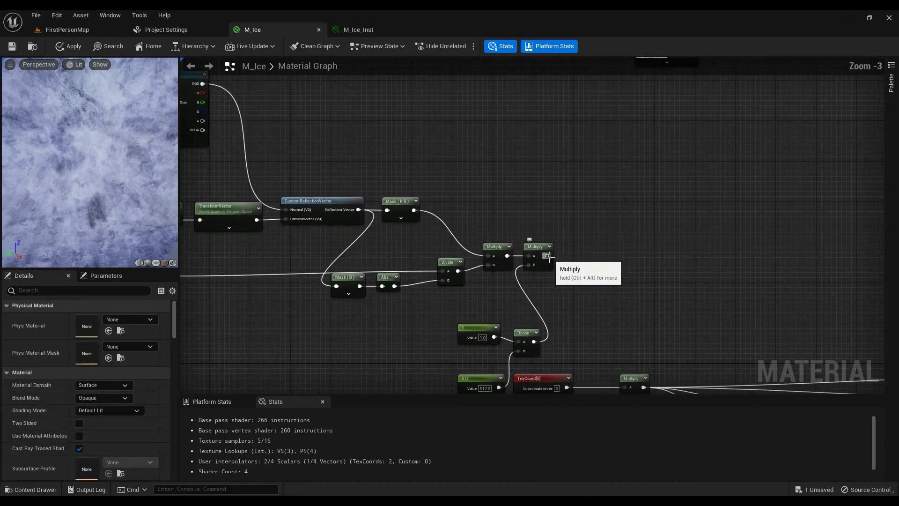
pyautogui.moveTo(547, 255); pyautogui.dragTo(435, 133)
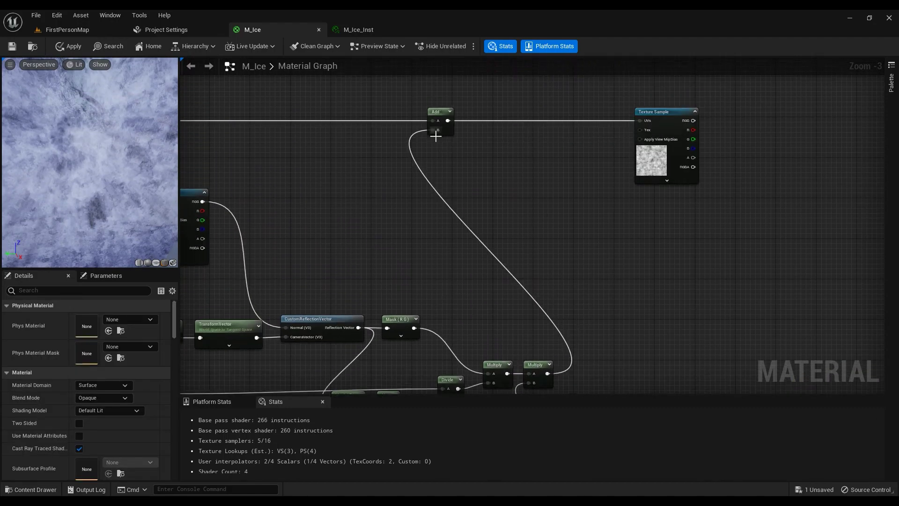
# Move the 1 and 512 constants together with their Divide node closer beneath the rebuilt reflection nodes.
pyautogui.scroll(-3, 443, 162)
pyautogui.moveTo(483, 262); pyautogui.dragTo(499, 203, button='right')
pyautogui.scroll(3, 499, 203)
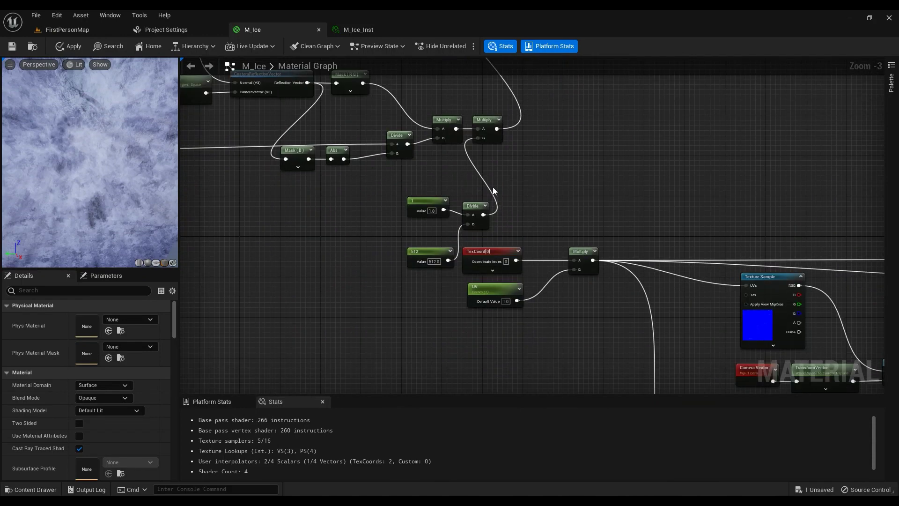
pyautogui.moveTo(493, 187); pyautogui.dragTo(416, 243)
pyautogui.keyDown('ctrl'); pyautogui.click(433, 251); pyautogui.keyUp('ctrl')
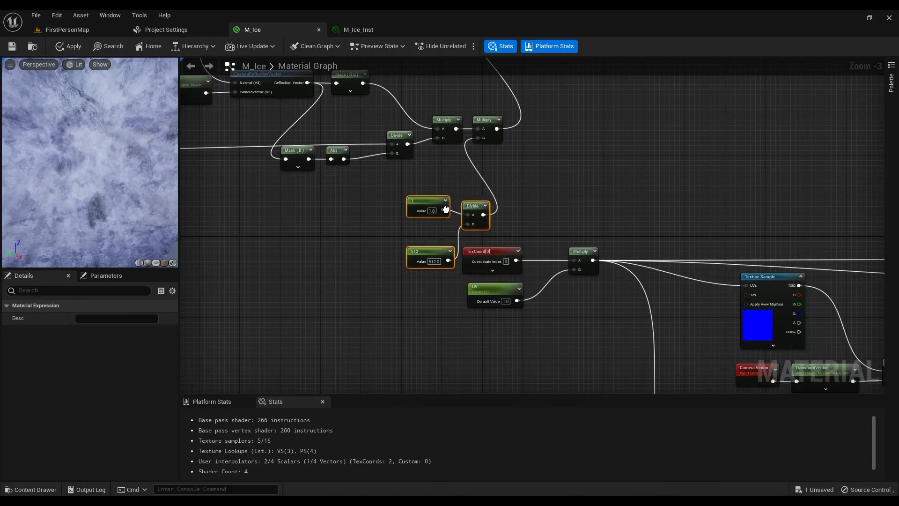
pyautogui.moveTo(439, 204); pyautogui.dragTo(363, 189)
# Start previewing the rebuilt network's T_Perlin_Noise_M Texture Sample node and inspect the parallax in the preview.
pyautogui.scroll(-4, 446, 219)
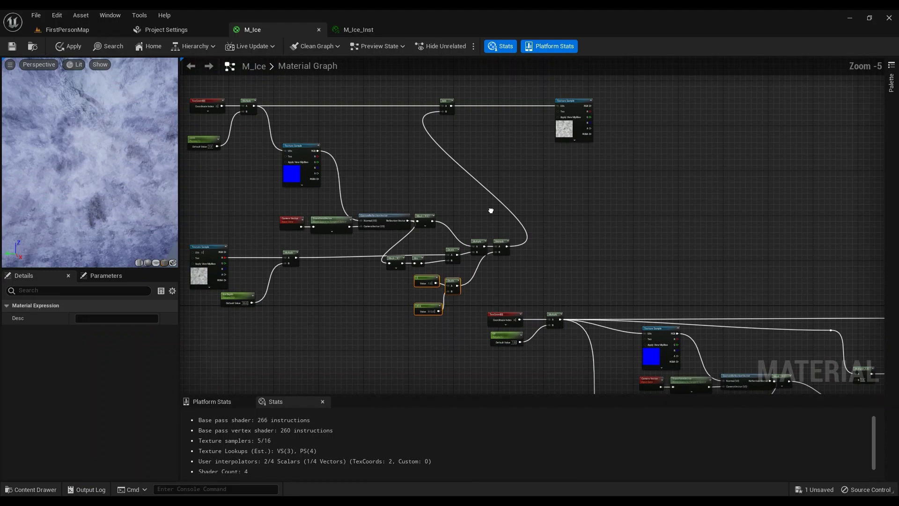
pyautogui.moveTo(608, 257); pyautogui.dragTo(425, 143, button='right')
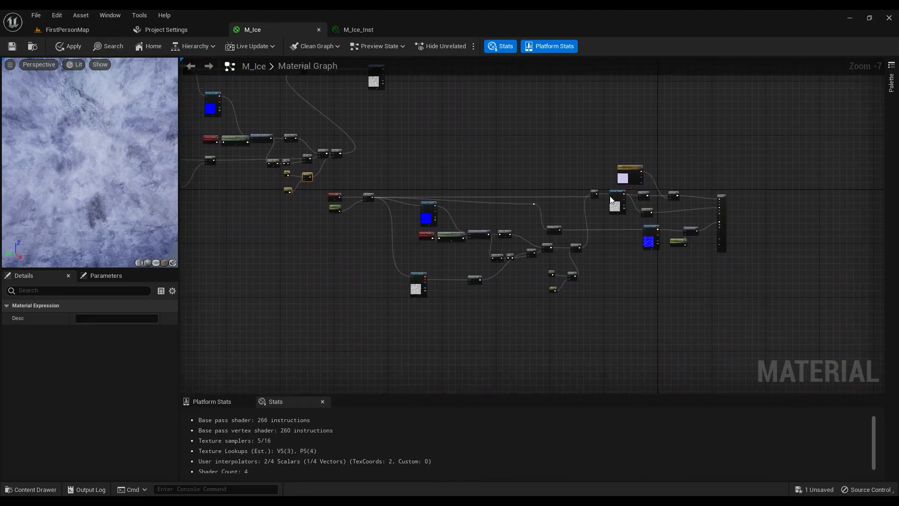
pyautogui.moveTo(611, 200); pyautogui.dragTo(494, 191, button='right')
pyautogui.scroll(4, 672, 261)
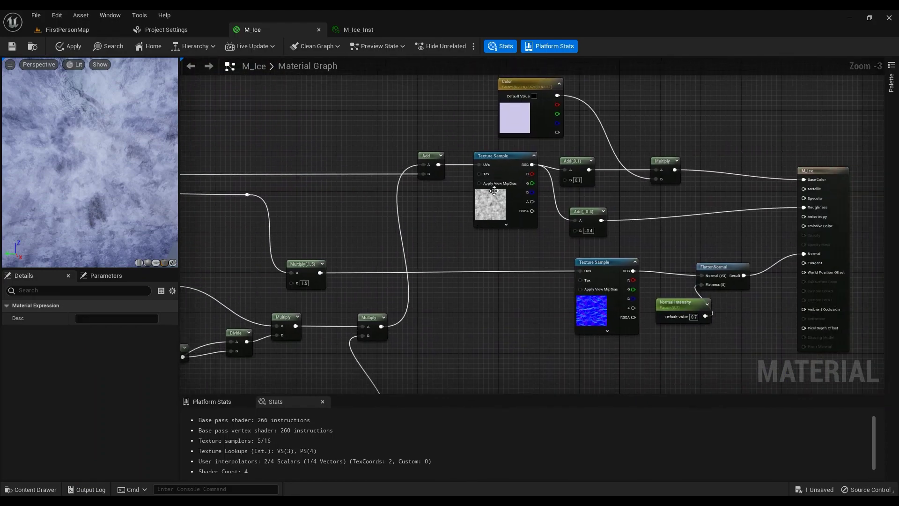
pyautogui.scroll(-3, 489, 206)
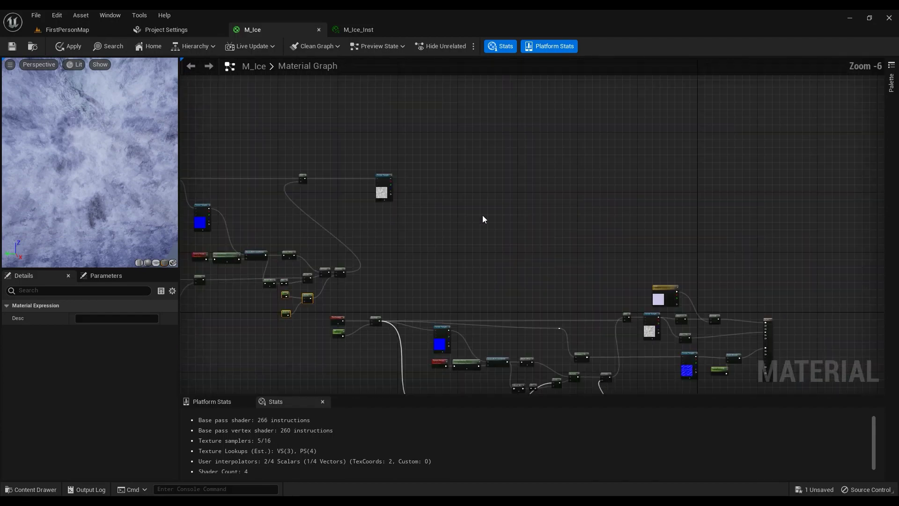
pyautogui.moveTo(399, 188); pyautogui.dragTo(515, 276, button='right')
pyautogui.scroll(3, 512, 274)
pyautogui.rightClick(485, 255)
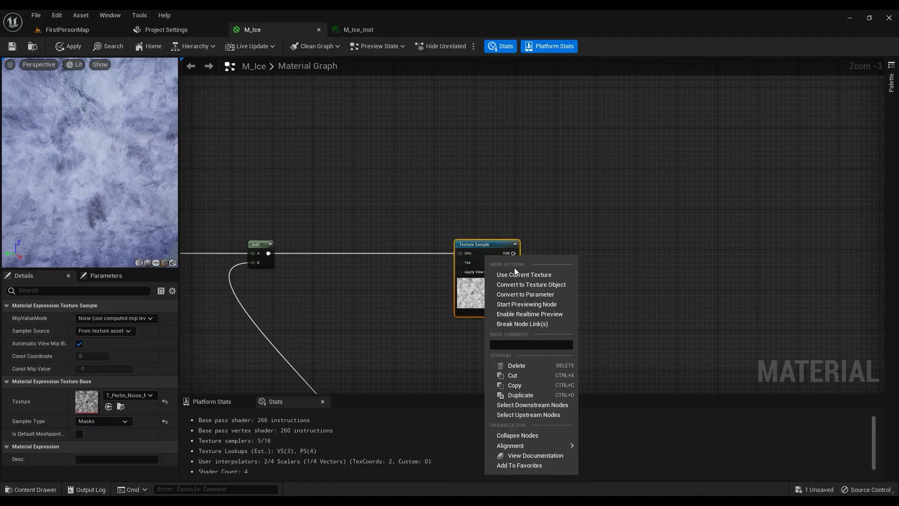
pyautogui.click(519, 303)
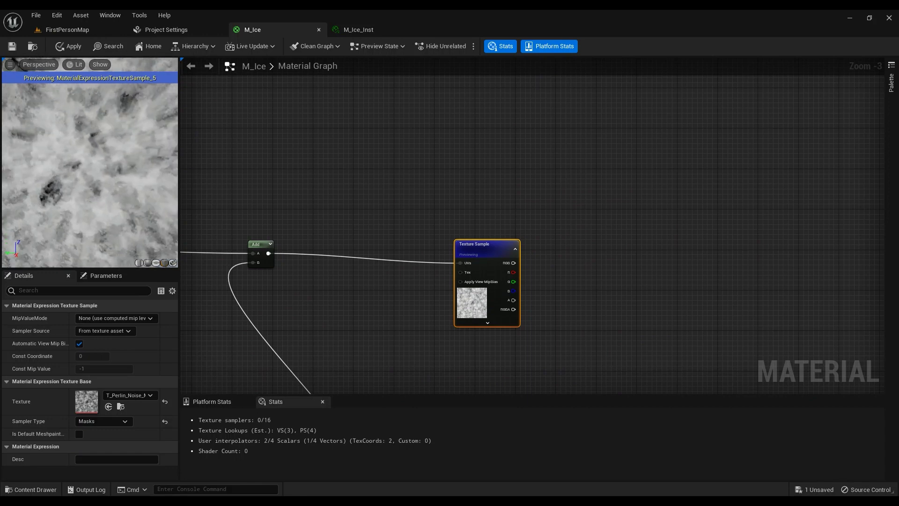
pyautogui.moveTo(105, 178); pyautogui.dragTo(105, 248, button='right')
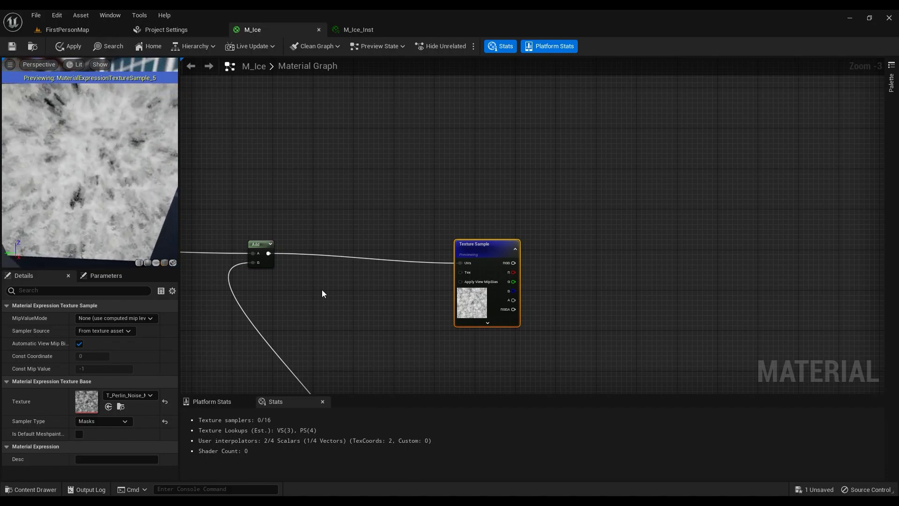
# Set the Ice Depth parameter's default value to 100 and rotate the preview to inspect the depth.
pyautogui.moveTo(322, 294); pyautogui.dragTo(596, 221, button='right')
pyautogui.scroll(-2, 596, 220)
pyautogui.moveTo(396, 333); pyautogui.dragTo(513, 233, button='right')
pyautogui.scroll(3, 507, 237)
pyautogui.click(425, 331)
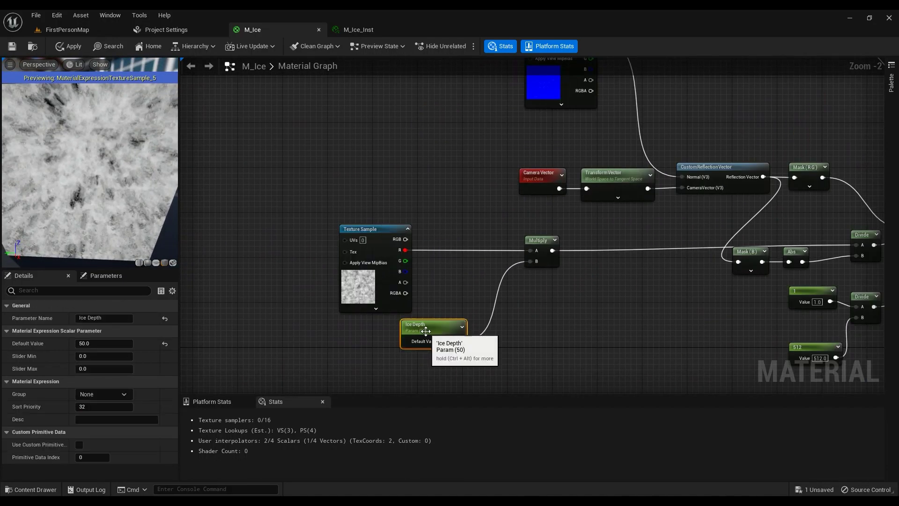
pyautogui.click(98, 346)
pyautogui.write('100')
pyautogui.press('Return')
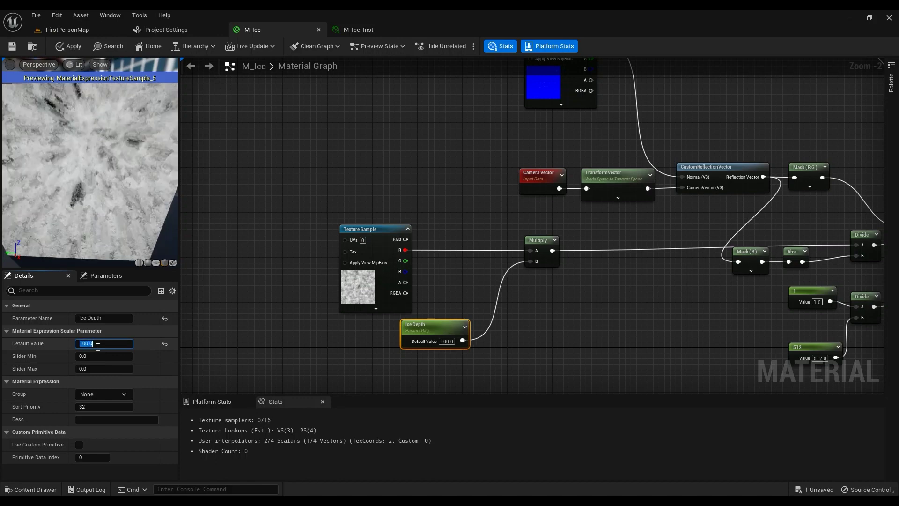
pyautogui.moveTo(96, 213)
pyautogui.mouseDown()
pyautogui.moveTo(89, 222)
pyautogui.moveTo(98, 205)
pyautogui.moveTo(110, 214)
pyautogui.moveTo(100, 204)
pyautogui.moveTo(110, 194)
pyautogui.moveTo(85, 208)
pyautogui.mouseUp()
# Set the Ice Depth parameter's default value to 500 and inspect the preview from another angle.
pyautogui.click(103, 339)
pyautogui.write('500')
pyautogui.press('Return')
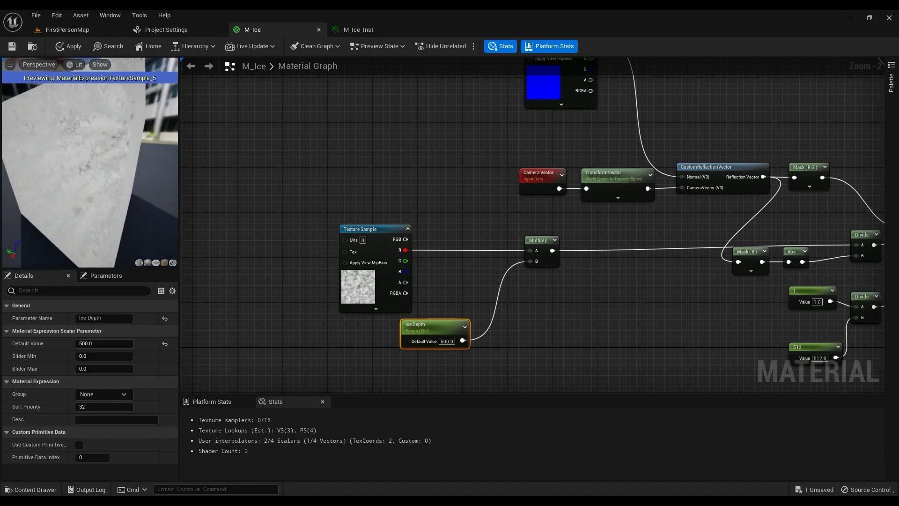
pyautogui.moveTo(129, 175); pyautogui.dragTo(92, 180)
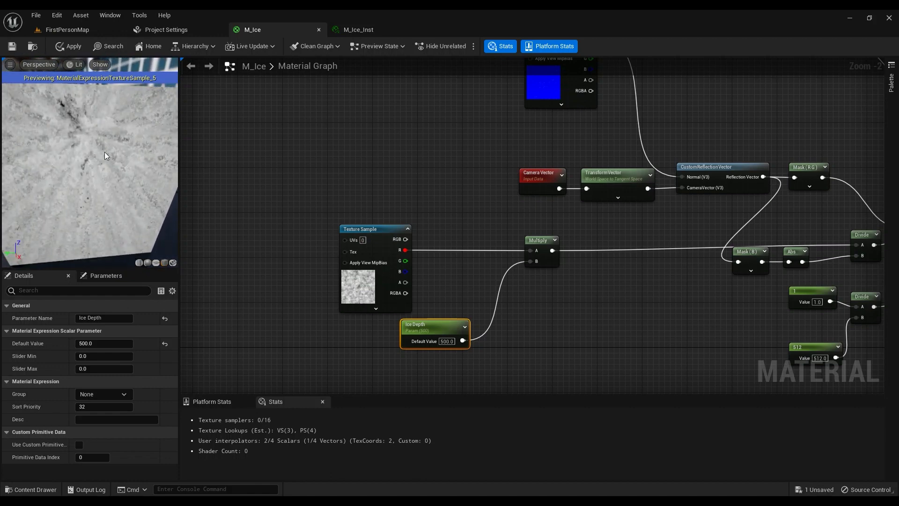
# Try Ice Depth default values of 200 and 100, inspecting the preview with each.
pyautogui.click(105, 341)
pyautogui.write('200')
pyautogui.press('Return')
pyautogui.moveTo(91, 207); pyautogui.dragTo(120, 197)
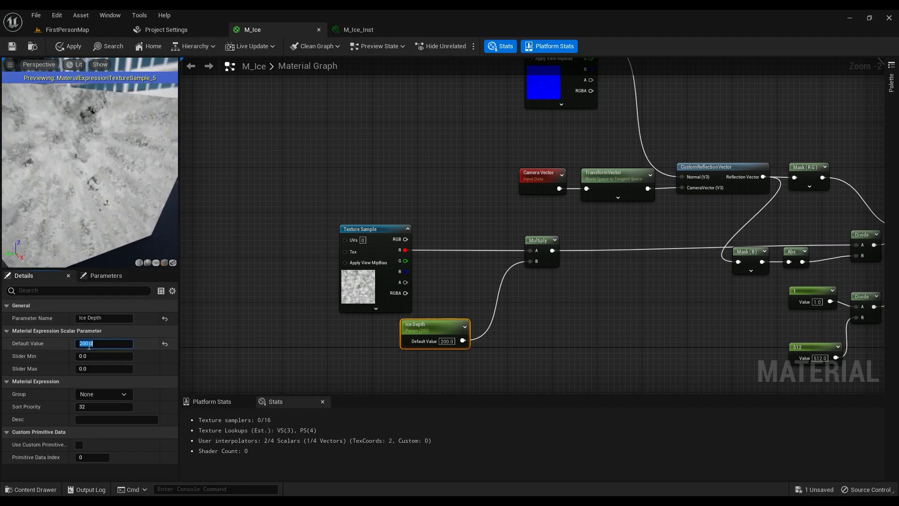
pyautogui.press('Return')
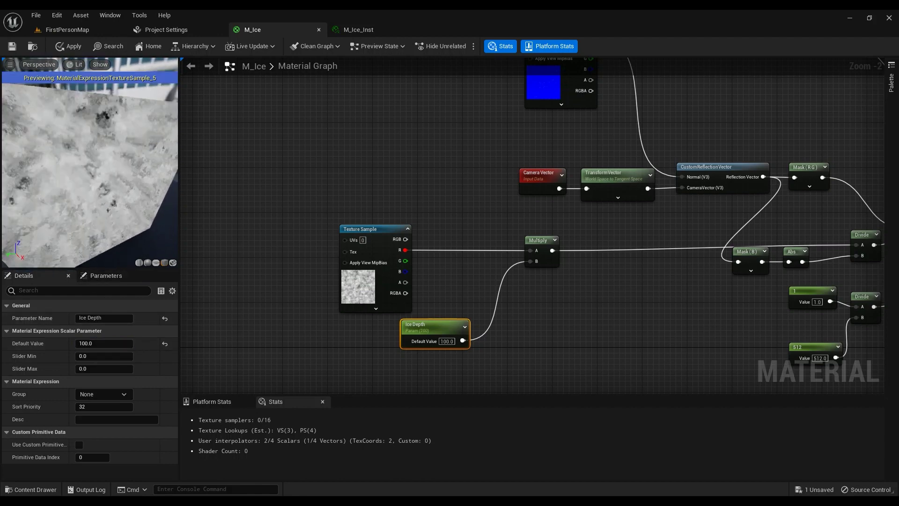
pyautogui.moveTo(91, 189); pyautogui.dragTo(105, 188)
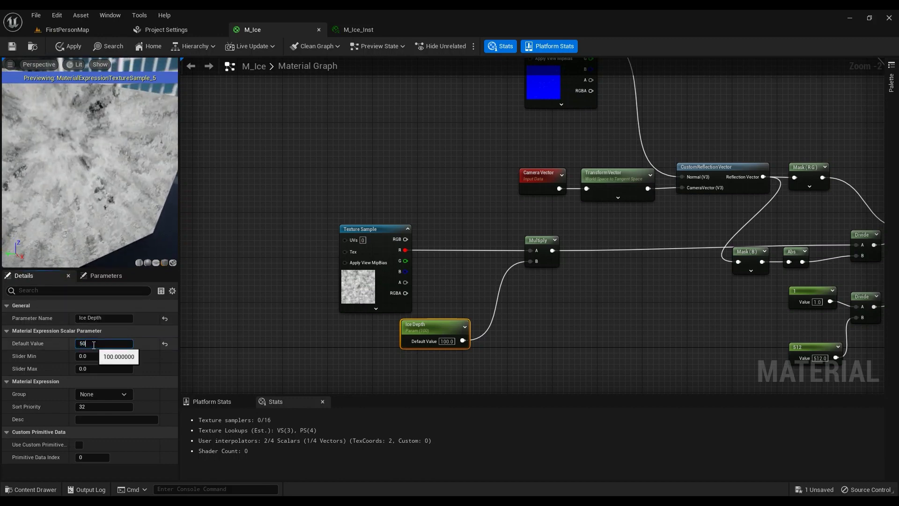
# Set the Ice Depth parameter's default value back to 50 and inspect the preview.
pyautogui.press('Return')
pyautogui.moveTo(147, 244); pyautogui.dragTo(193, 217)
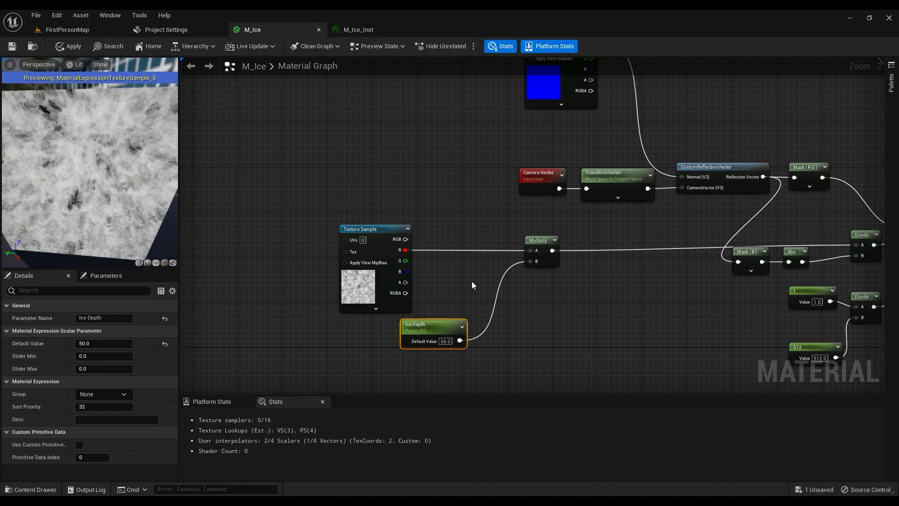
pyautogui.scroll(-3, 472, 284)
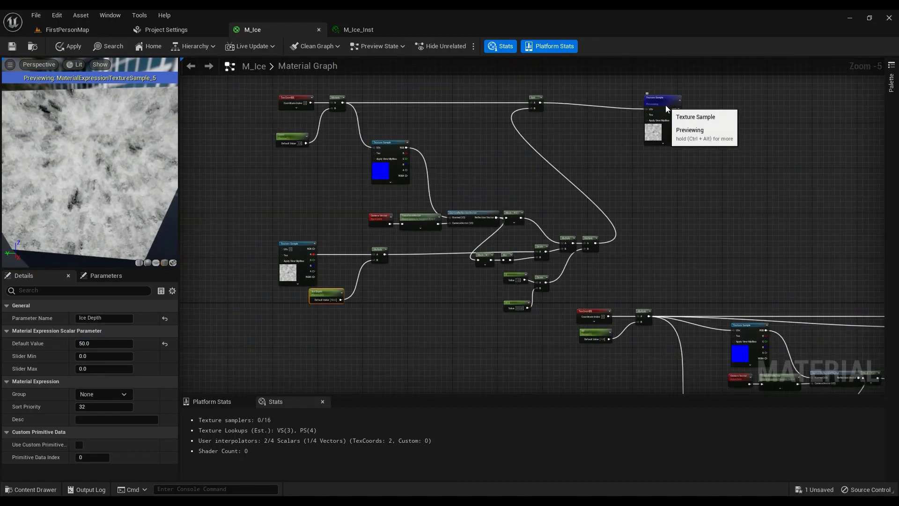
# Stop previewing the noise Texture Sample at the end of the rebuilt network and line it up with the Add node.
pyautogui.moveTo(664, 104); pyautogui.dragTo(648, 95)
pyautogui.rightClick(646, 92)
pyautogui.click(672, 140)
pyautogui.moveTo(700, 233); pyautogui.dragTo(492, 213, button='right')
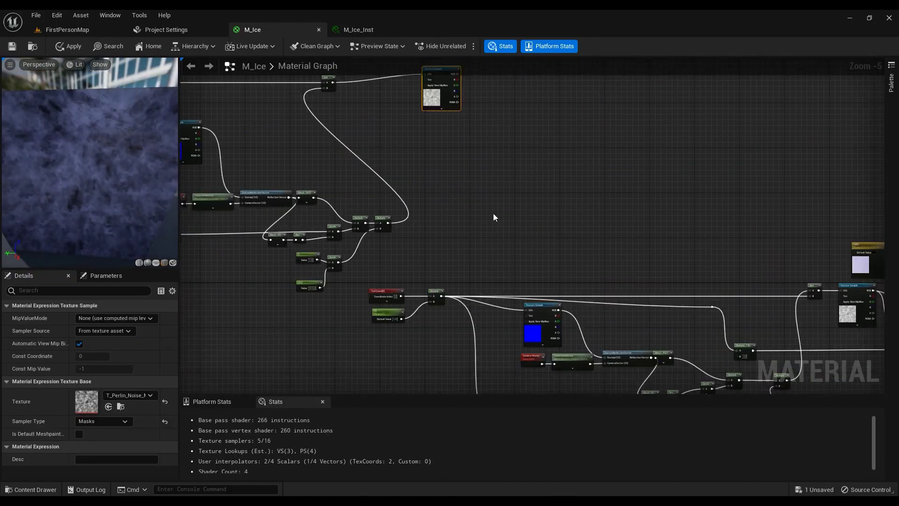
pyautogui.scroll(-2, 493, 214)
pyautogui.scroll(3, 463, 134)
pyautogui.moveTo(471, 131); pyautogui.dragTo(466, 138)
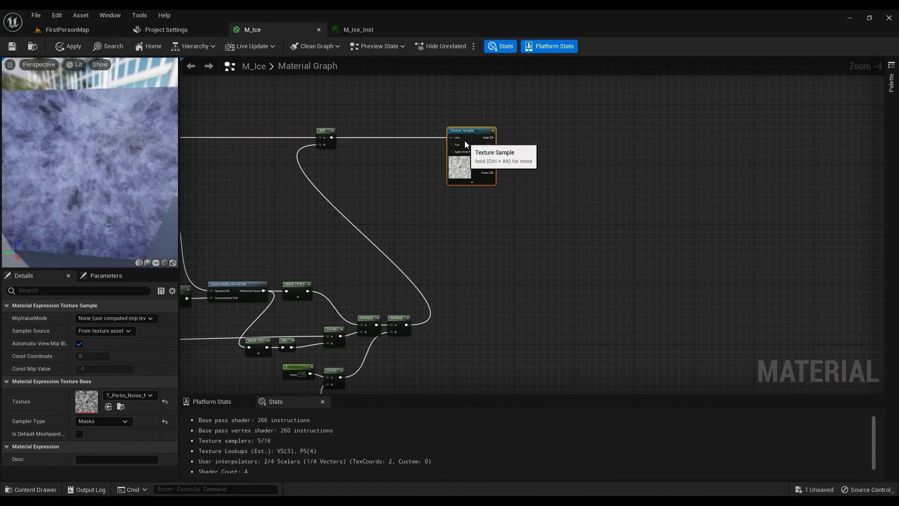
pyautogui.moveTo(465, 141); pyautogui.dragTo(450, 159, button='right')
pyautogui.scroll(-5, 394, 110)
pyautogui.scroll(5, 400, 116)
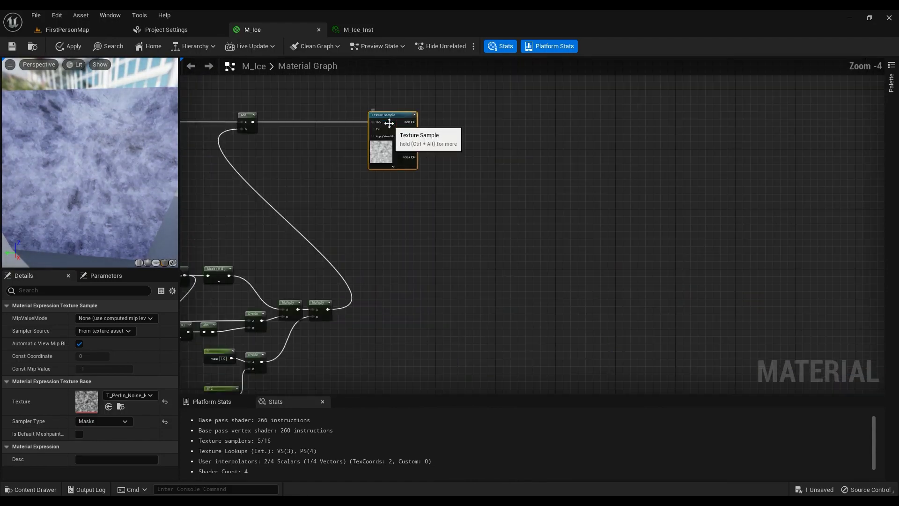
# Preview the noise Texture Sample again and rotate the preview to inspect the texture's depth.
pyautogui.moveTo(399, 117); pyautogui.dragTo(681, 218, button='right')
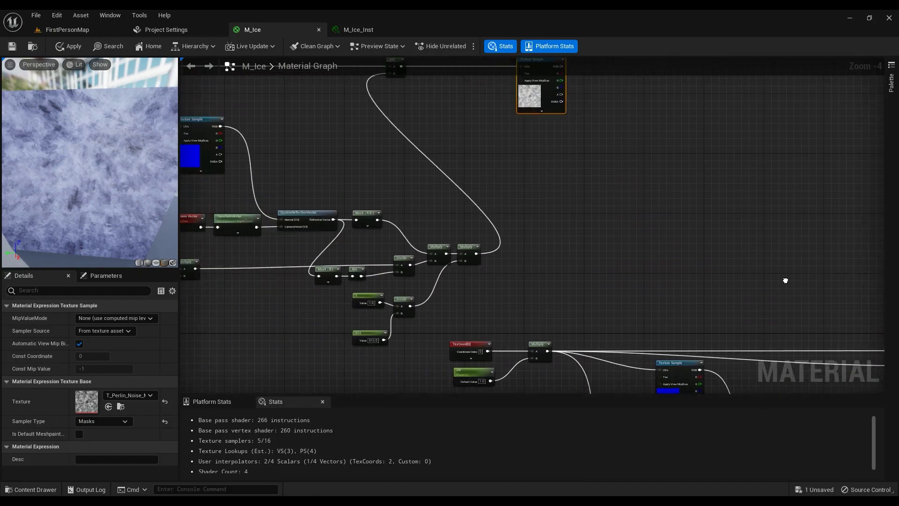
pyautogui.moveTo(533, 94); pyautogui.dragTo(684, 156, button='right')
pyautogui.rightClick(683, 154)
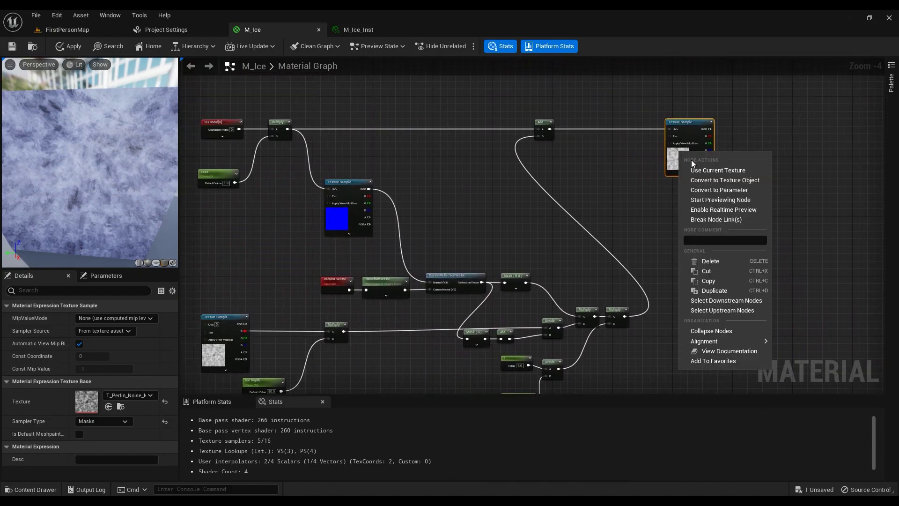
pyautogui.click(717, 200)
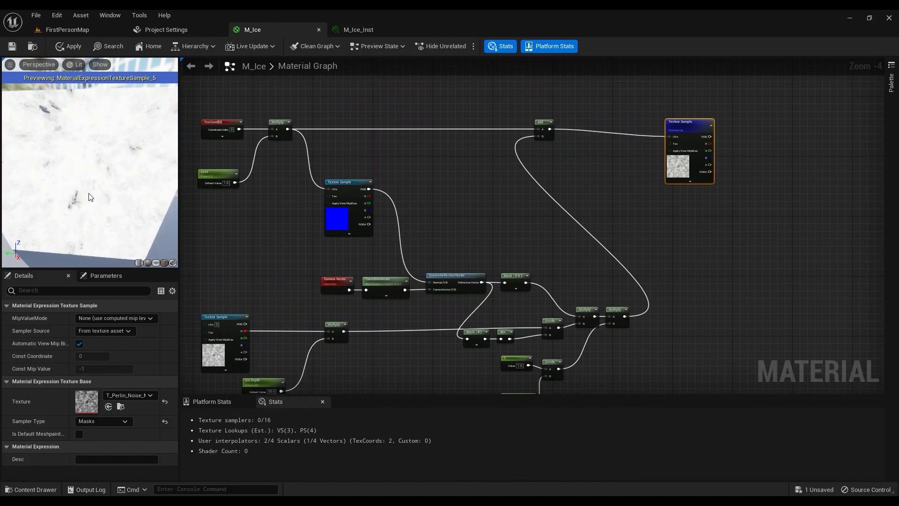
pyautogui.moveTo(93, 188)
pyautogui.mouseDown()
pyautogui.moveTo(103, 204)
pyautogui.moveTo(113, 187)
pyautogui.moveTo(122, 207)
pyautogui.moveTo(107, 192)
pyautogui.mouseUp()
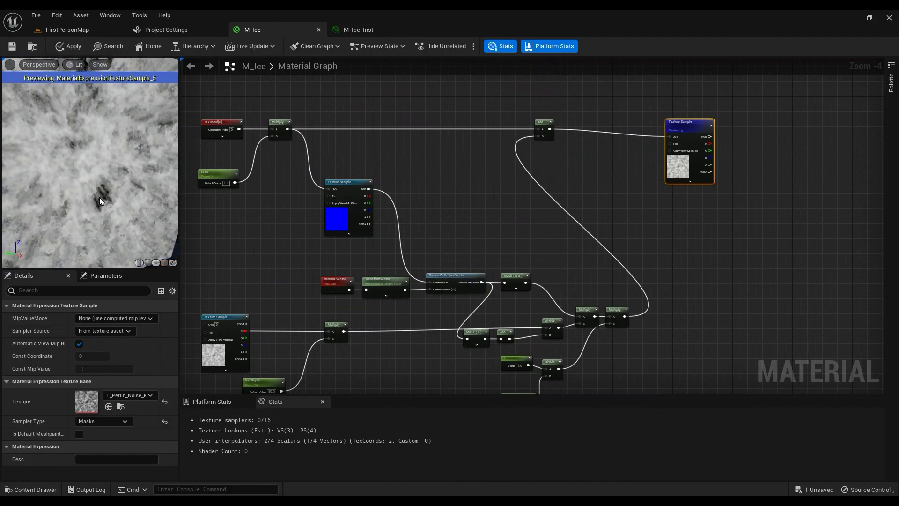
pyautogui.scroll(1, 106, 184)
# Create an Add node from the noise Texture Sample's RGB output and set its B value to 0.1.
pyautogui.moveTo(661, 211); pyautogui.dragTo(368, 255, button='right')
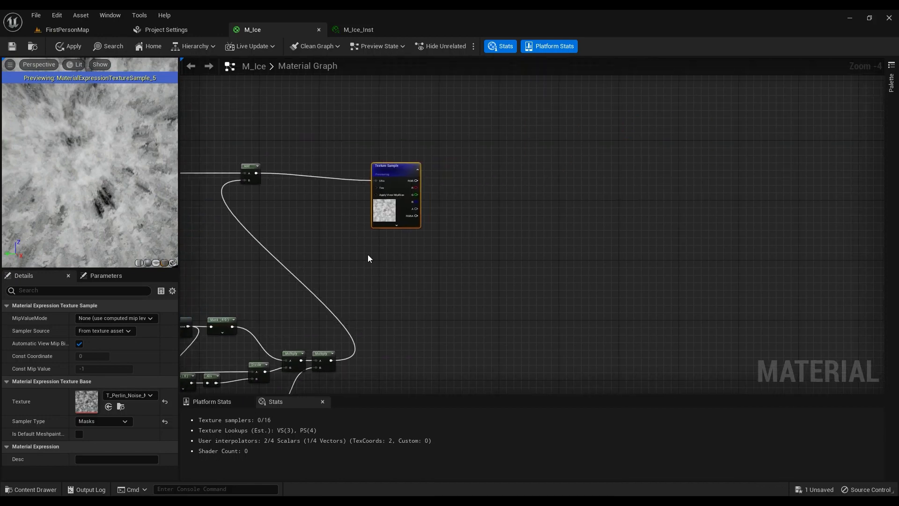
pyautogui.moveTo(416, 180); pyautogui.dragTo(443, 181)
pyautogui.write('add')
pyautogui.press('Return')
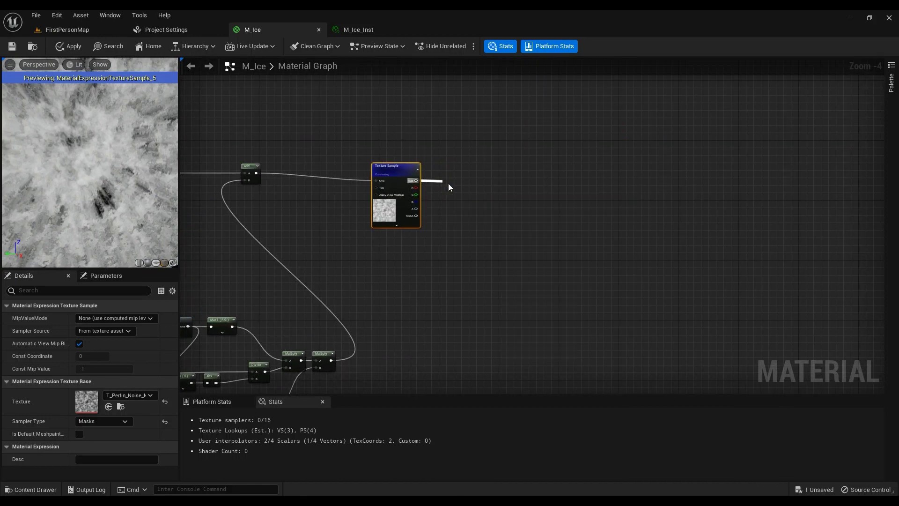
pyautogui.scroll(3, 473, 194)
pyautogui.click(437, 201)
pyautogui.write('0.1')
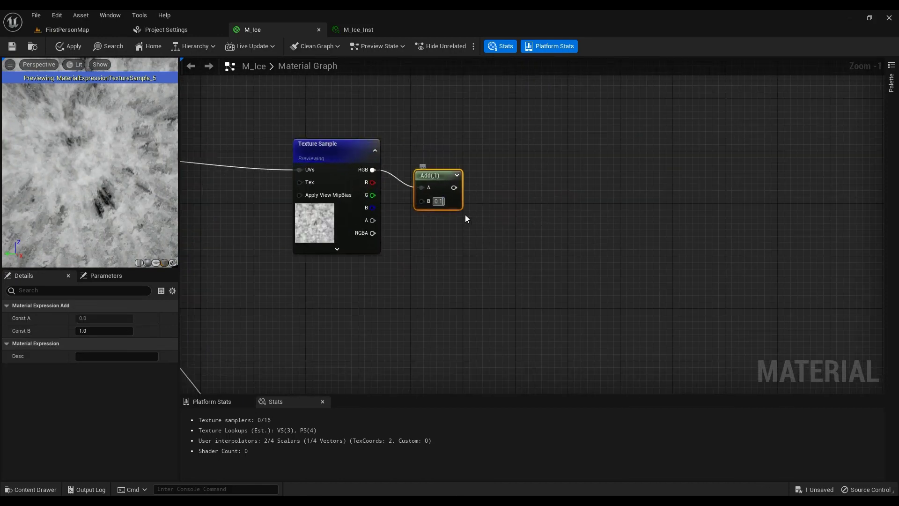
# Preview the Add node and line it up with the Texture Sample's RGB output.
pyautogui.moveTo(440, 174); pyautogui.dragTo(442, 162)
pyautogui.rightClick(440, 163)
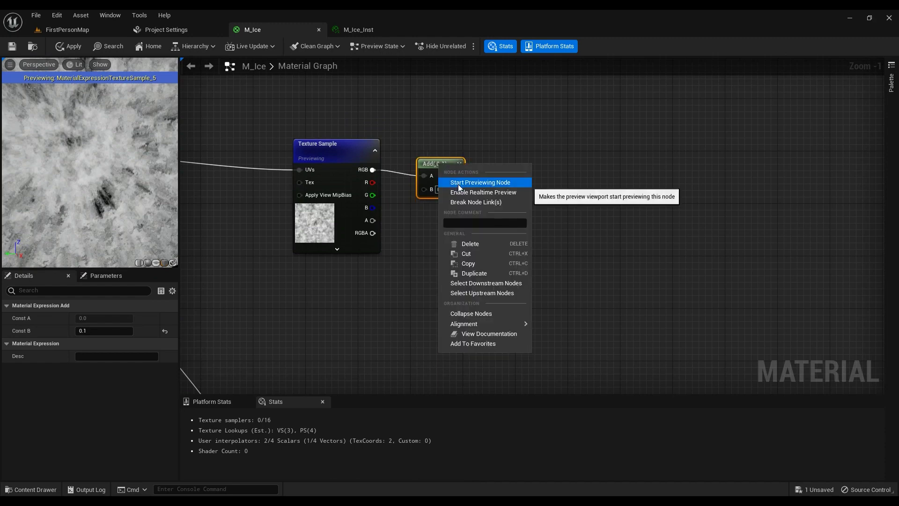
pyautogui.click(458, 183)
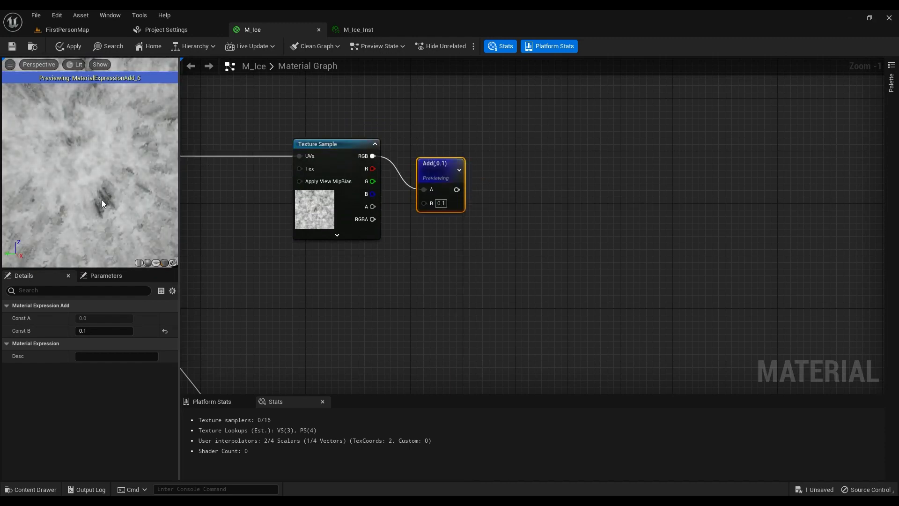
pyautogui.moveTo(447, 179); pyautogui.dragTo(454, 146)
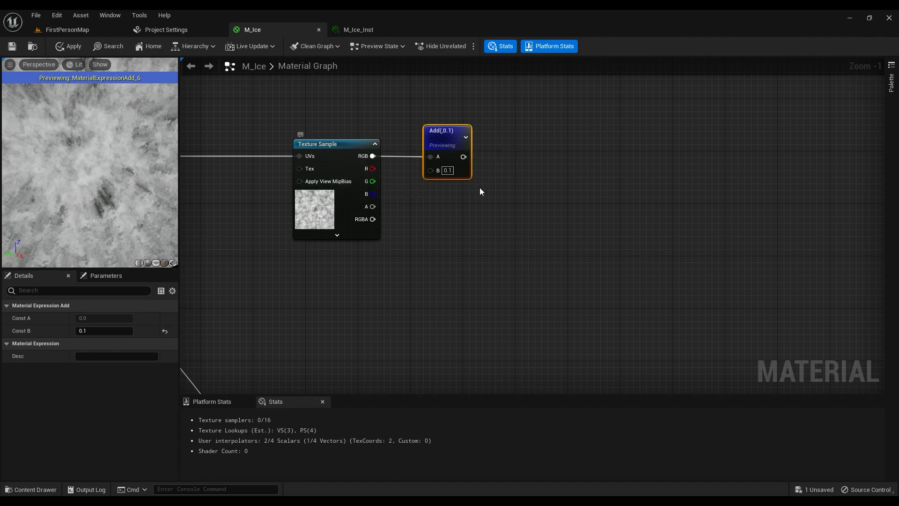
# Create a Multiply node from the Add node's output and place it beyond the Add node.
pyautogui.moveTo(481, 191); pyautogui.dragTo(426, 281, button='right')
pyautogui.moveTo(408, 247); pyautogui.dragTo(461, 250)
pyautogui.write('mu')
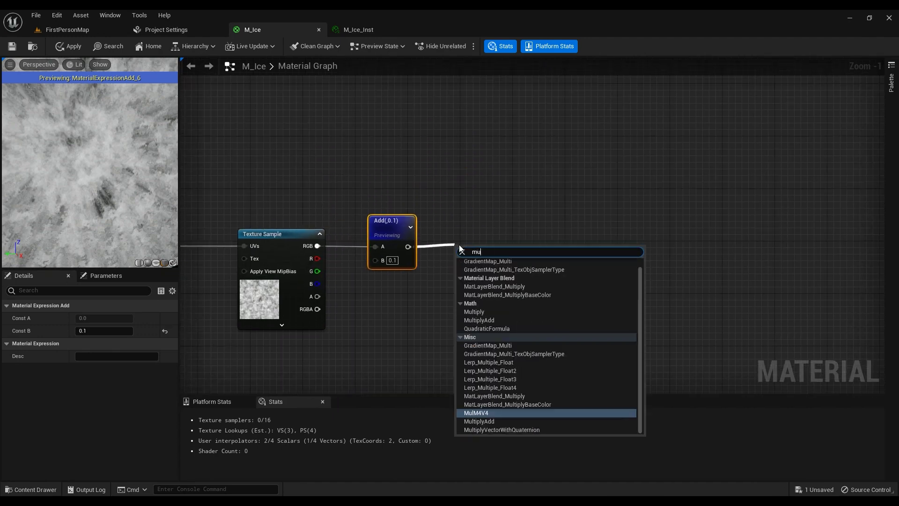
pyautogui.write('l')
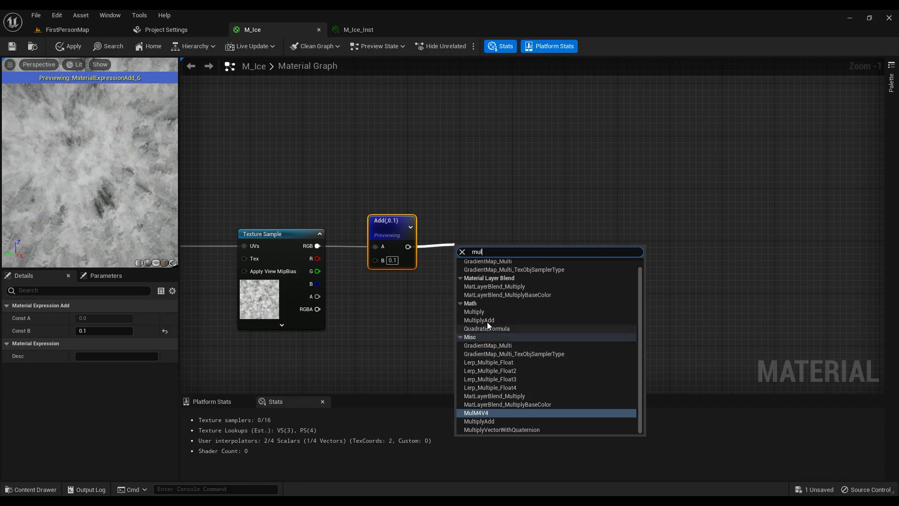
pyautogui.click(480, 312)
pyautogui.moveTo(479, 250); pyautogui.dragTo(504, 230)
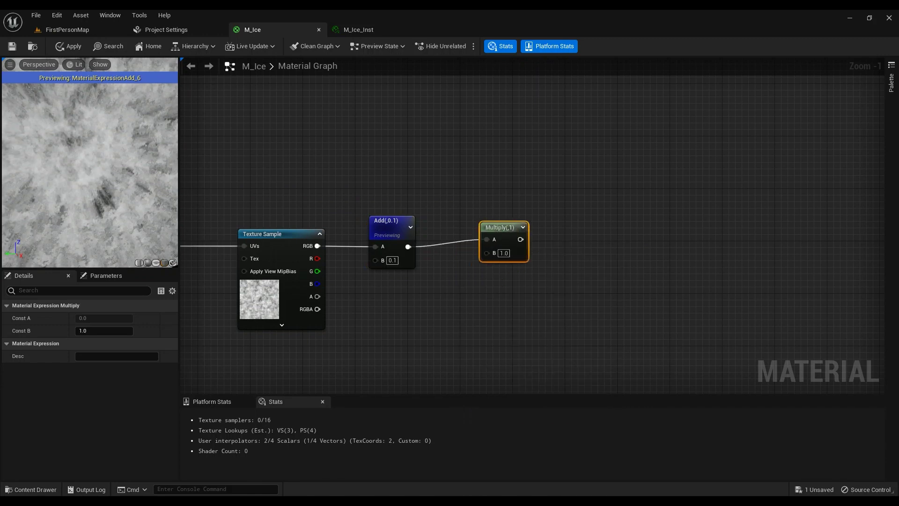
# Create a Constant3Vector node above the chain and connect its output to the Multiply node's B input.
pyautogui.moveTo(428, 173); pyautogui.dragTo(455, 226, button='right')
pyautogui.click(367, 146)
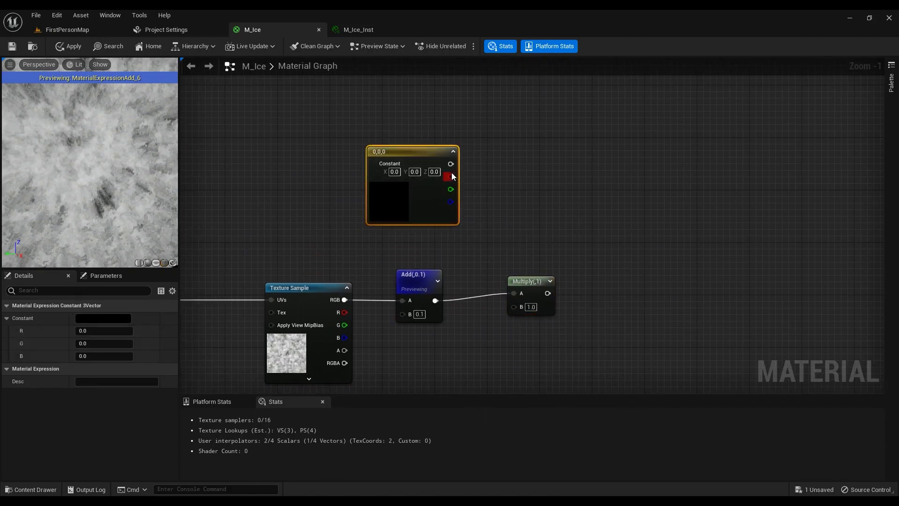
pyautogui.moveTo(451, 164); pyautogui.dragTo(514, 305)
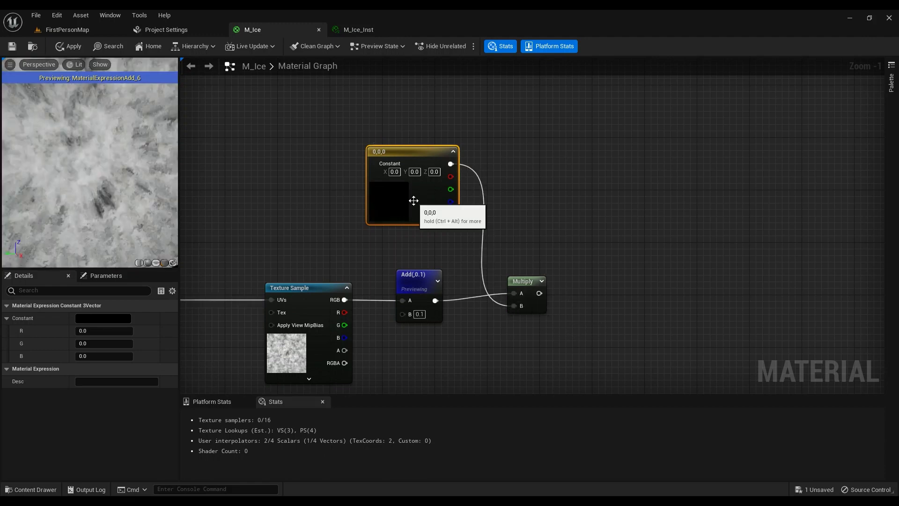
# Set the Constant3Vector's colour to a light purple of about 0.322, 0.296, 0.75.
pyautogui.click(118, 318)
pyautogui.moveTo(169, 304); pyautogui.dragTo(164, 303)
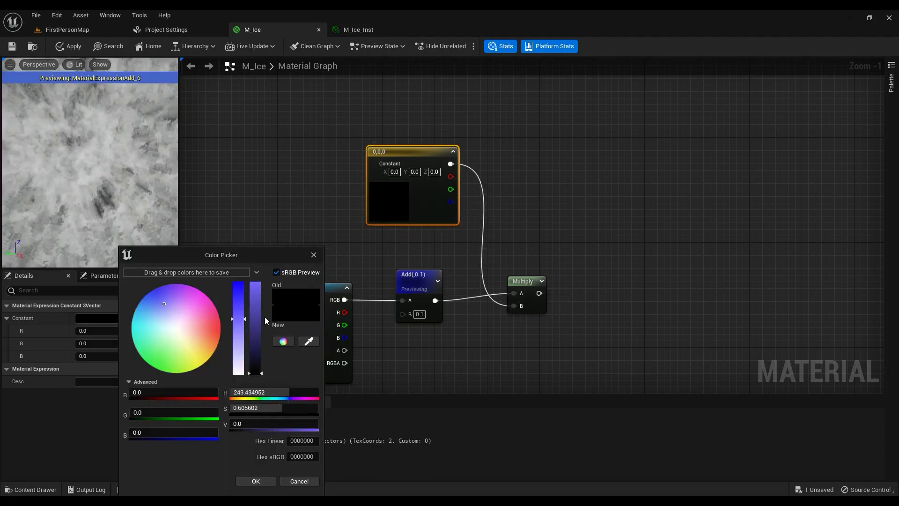
pyautogui.click(255, 305)
pyautogui.click(256, 481)
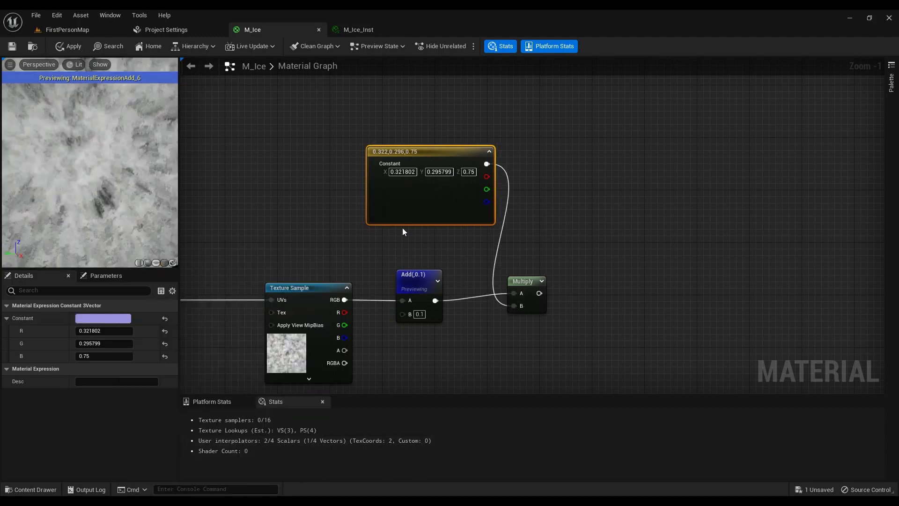
# Preview the Multiply node and view the tinted noise texture on the whole preview mesh.
pyautogui.rightClick(531, 283)
pyautogui.click(552, 300)
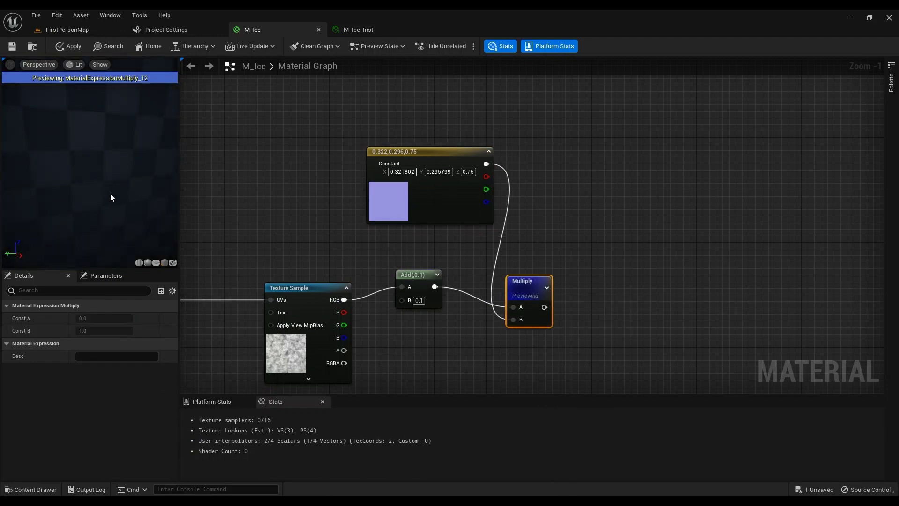
pyautogui.scroll(-5, 129, 204)
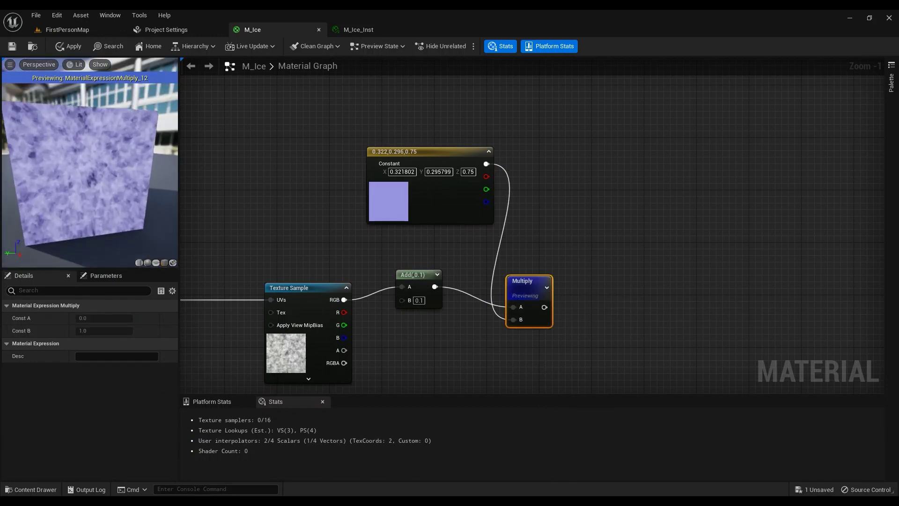
# Desaturate the Constant3Vector's colour to about 0.584, 0.574, 0.75 and inspect the preview.
pyautogui.click(421, 206)
pyautogui.click(94, 320)
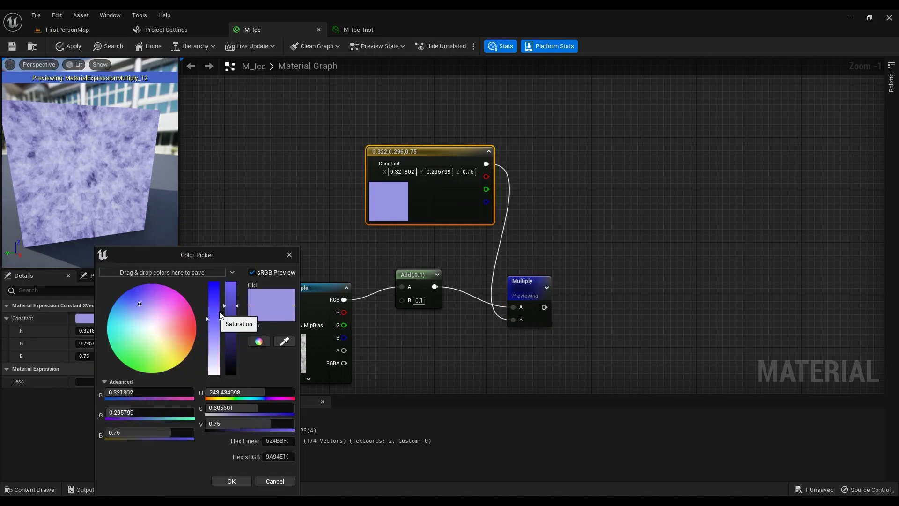
pyautogui.moveTo(215, 322); pyautogui.dragTo(215, 354)
pyautogui.click(248, 481)
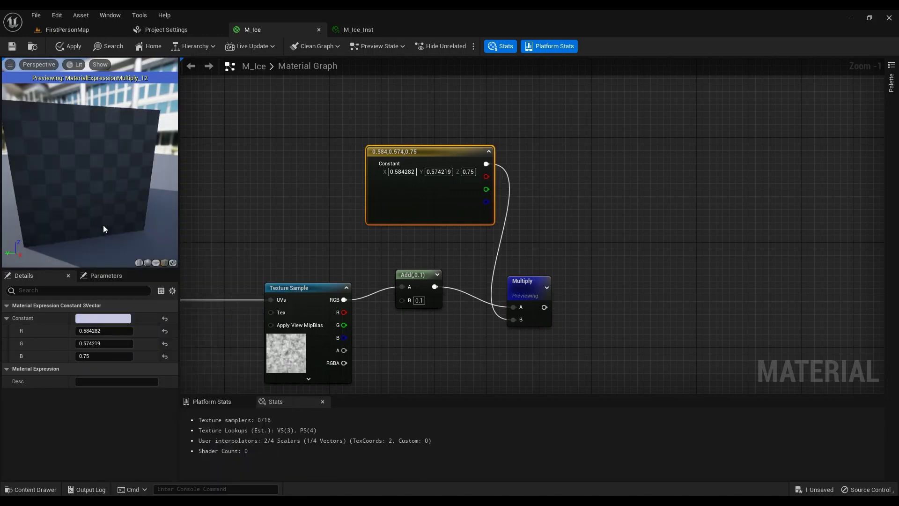
pyautogui.moveTo(100, 202); pyautogui.dragTo(111, 206)
# Delete the 0.1 Add node, connect the Texture Sample's RGB directly to the Multiply node's A input, and inspect the preview.
pyautogui.moveTo(415, 276); pyautogui.dragTo(415, 289)
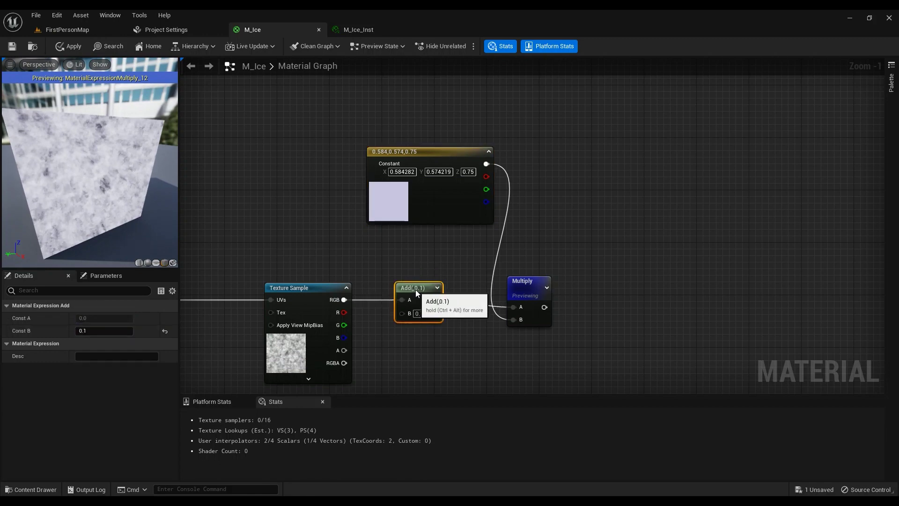
pyautogui.press('Delete')
pyautogui.moveTo(344, 300); pyautogui.dragTo(514, 279)
pyautogui.click(522, 286)
pyautogui.moveTo(89, 173); pyautogui.dragTo(89, 150, button='right')
pyautogui.moveTo(89, 173); pyautogui.dragTo(126, 173)
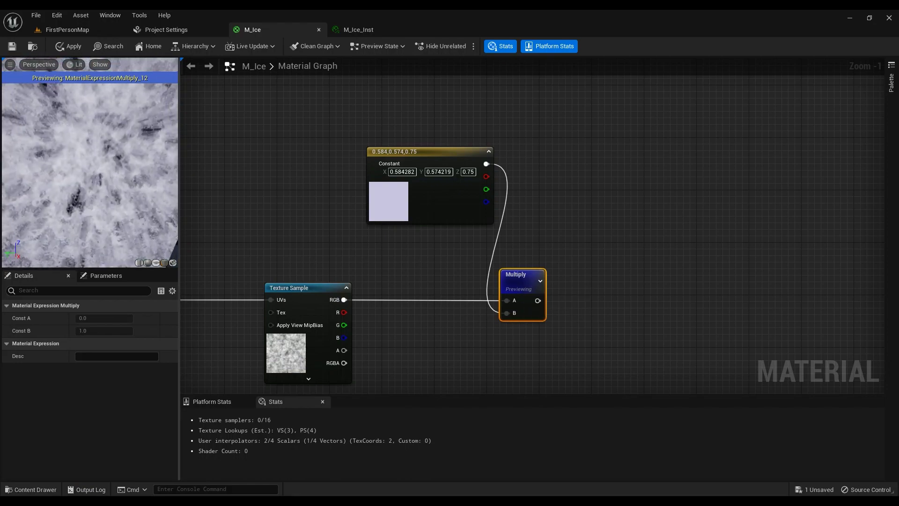
# Wrap the Multiply node in a comment titled "Base color" and move it slightly away from the Texture Sample.
pyautogui.scroll(-3, 424, 309)
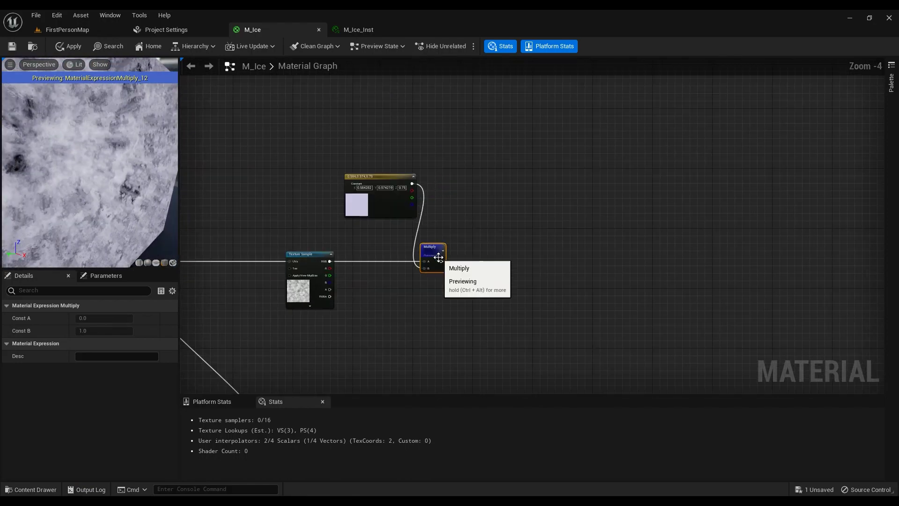
pyautogui.write('c')
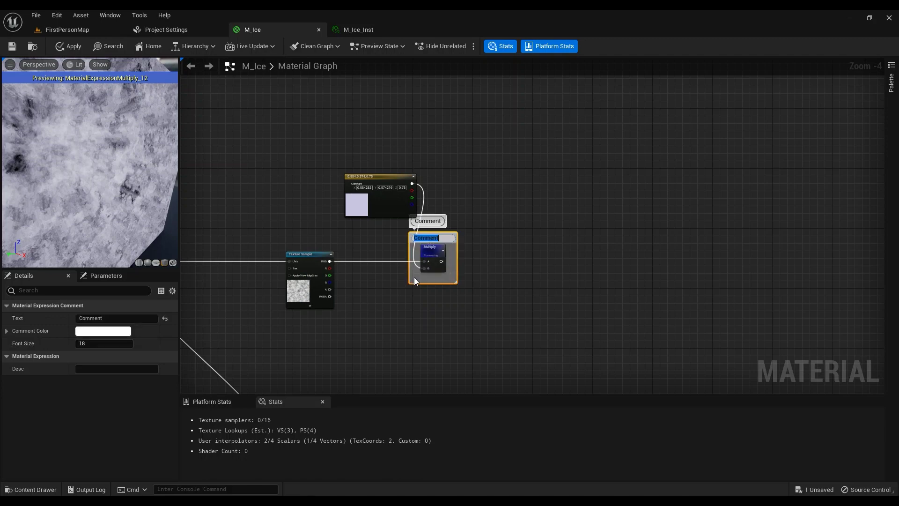
pyautogui.write('Base color')
pyautogui.press('Return')
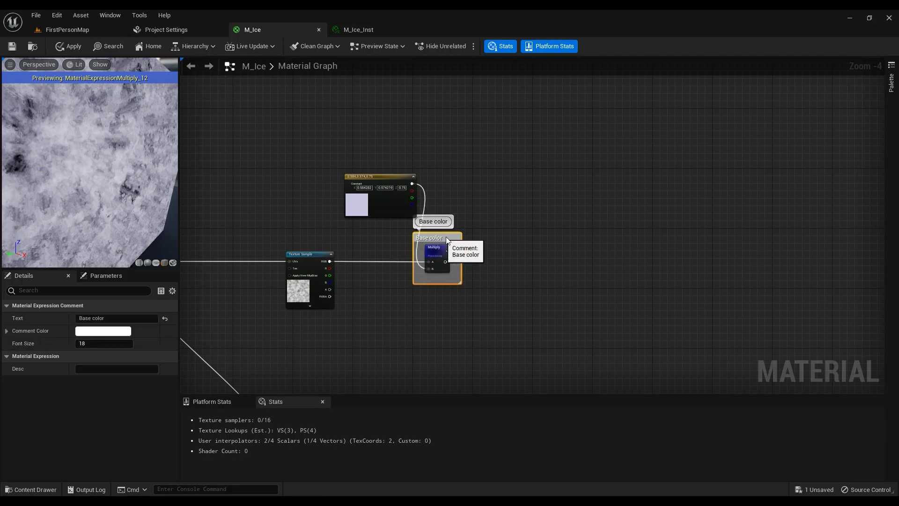
pyautogui.moveTo(436, 256); pyautogui.dragTo(473, 257)
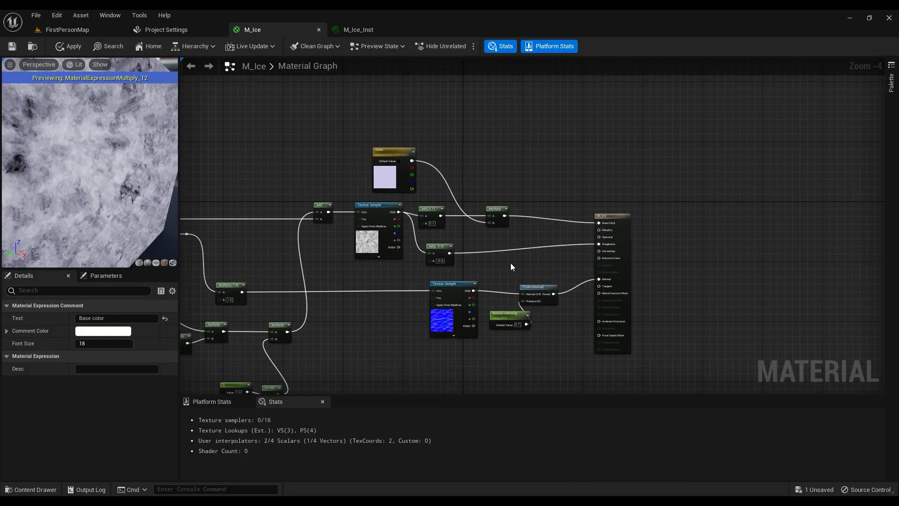
# Add an Add node fed by the noise Texture Sample's RGB output and set its B value to -0.4.
pyautogui.scroll(3, 610, 247)
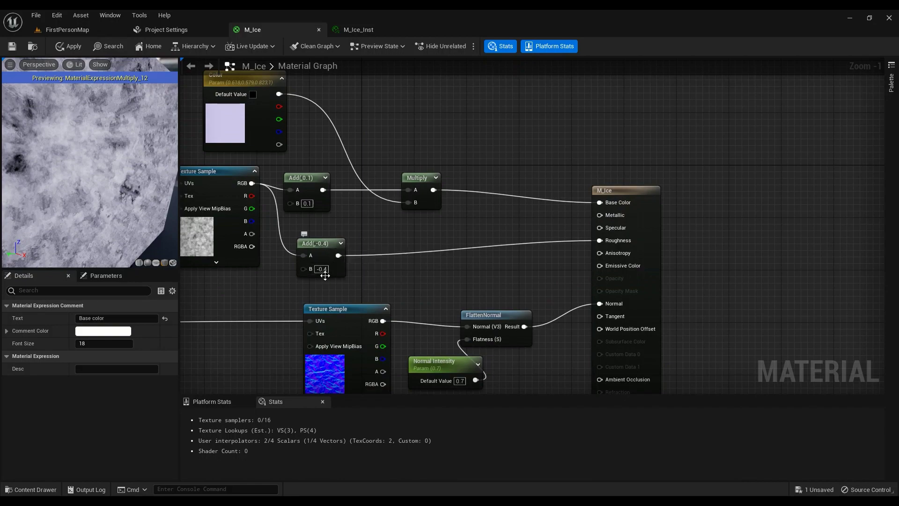
pyautogui.moveTo(298, 224); pyautogui.dragTo(472, 257, button='right')
pyautogui.scroll(-4, 472, 257)
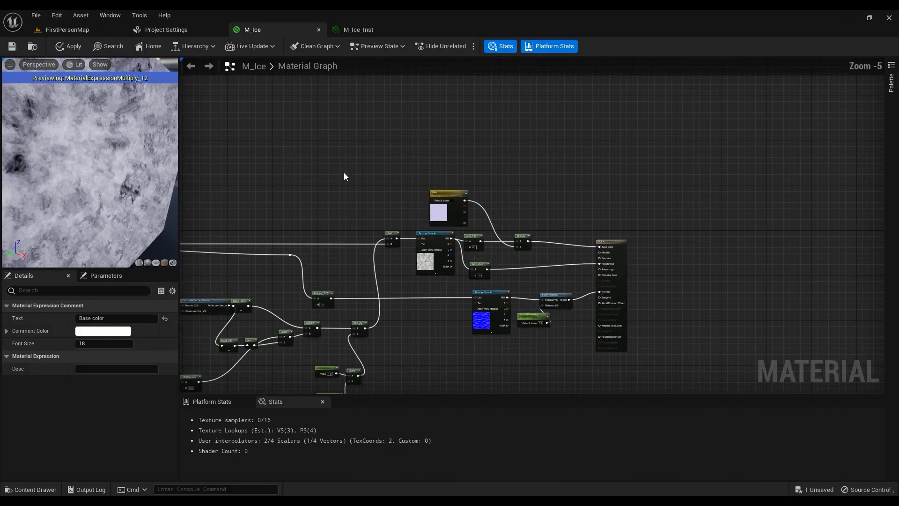
pyautogui.moveTo(338, 169); pyautogui.dragTo(656, 313, button='right')
pyautogui.scroll(3, 361, 194)
pyautogui.moveTo(361, 194); pyautogui.dragTo(418, 194)
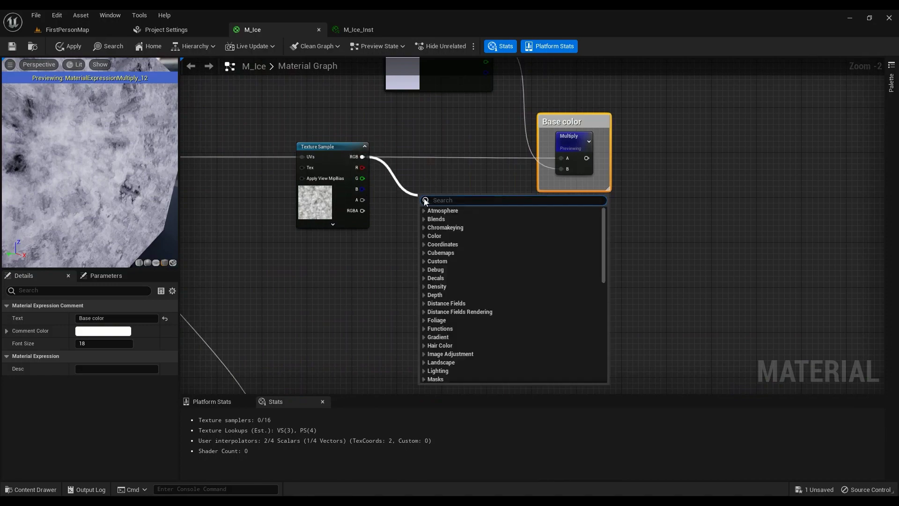
pyautogui.write('add')
pyautogui.press('Return')
pyautogui.scroll(2, 424, 199)
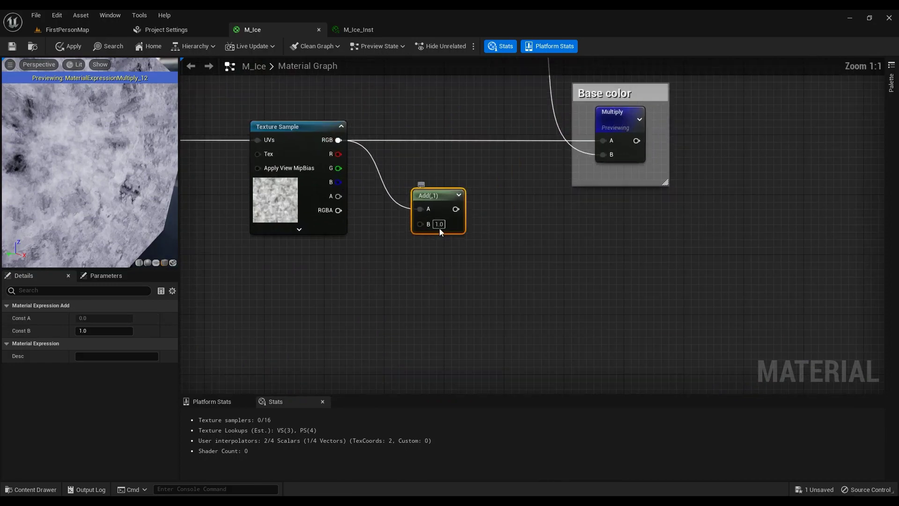
pyautogui.click(438, 225)
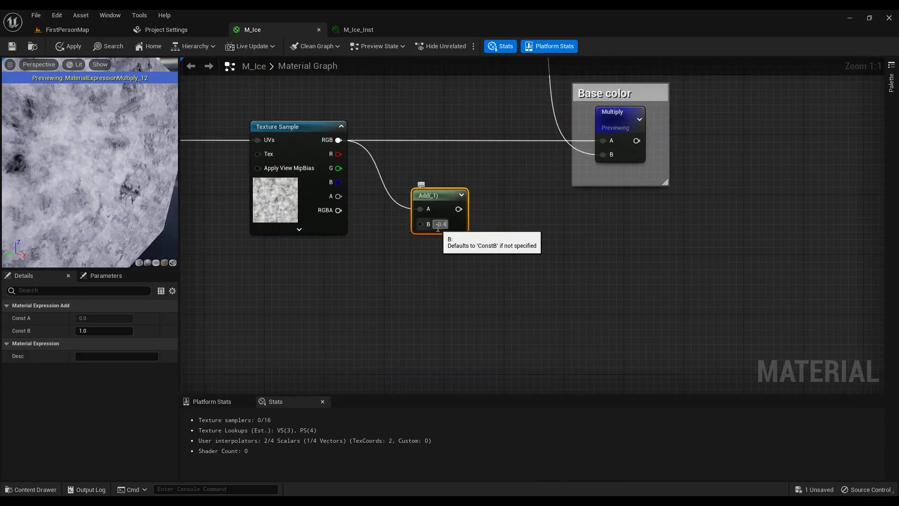
pyautogui.press('Return')
# Wrap the new Add node in a comment titled "Roughness".
pyautogui.moveTo(473, 189); pyautogui.dragTo(405, 259)
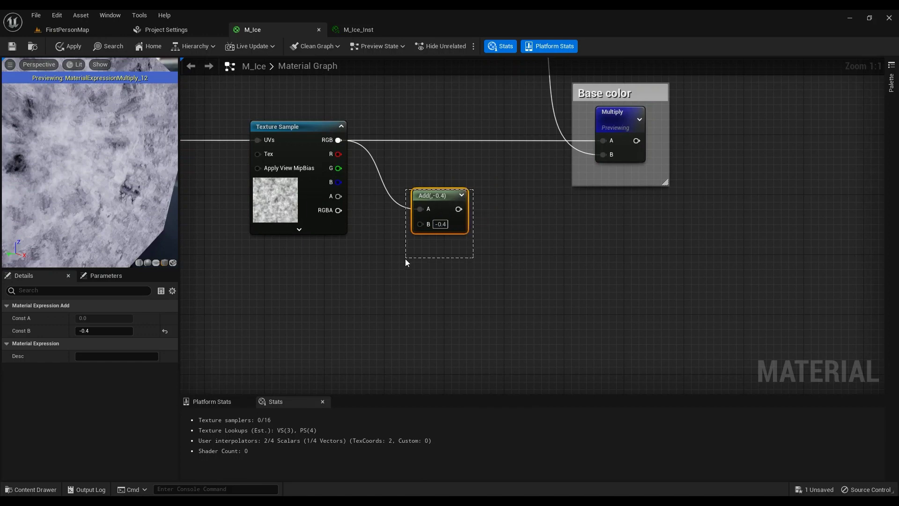
pyautogui.write('c')
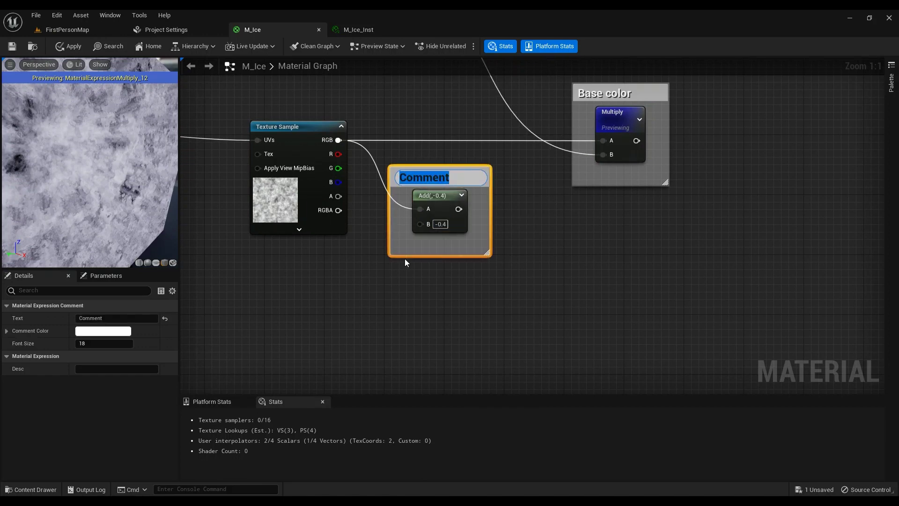
pyautogui.write('Roughness')
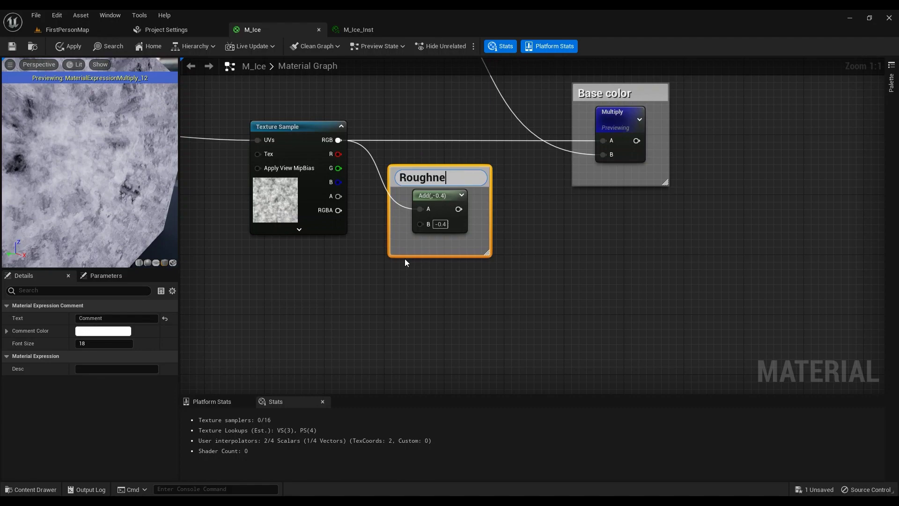
pyautogui.press('Return')
# Review the original network's normal branch and orbit the preview mesh to examine the tinted ice texture from several angles.
pyautogui.scroll(-5, 405, 259)
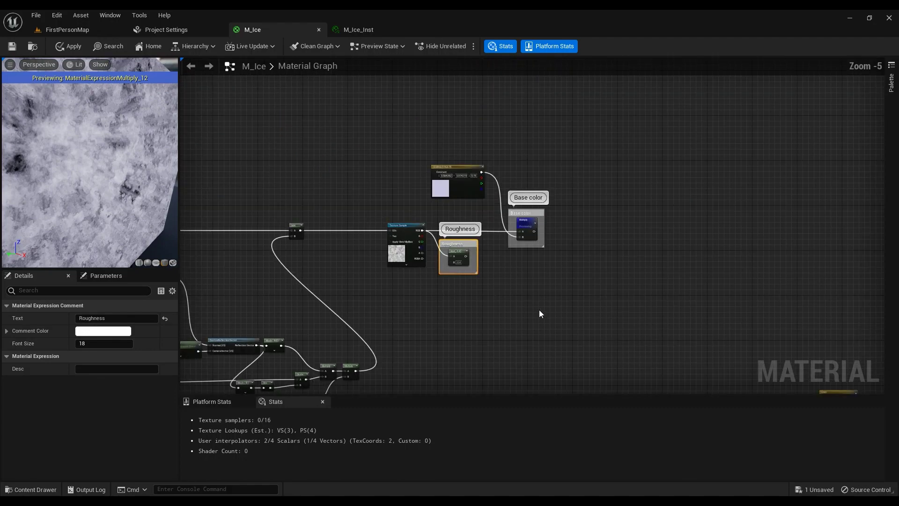
pyautogui.scroll(3, 538, 211)
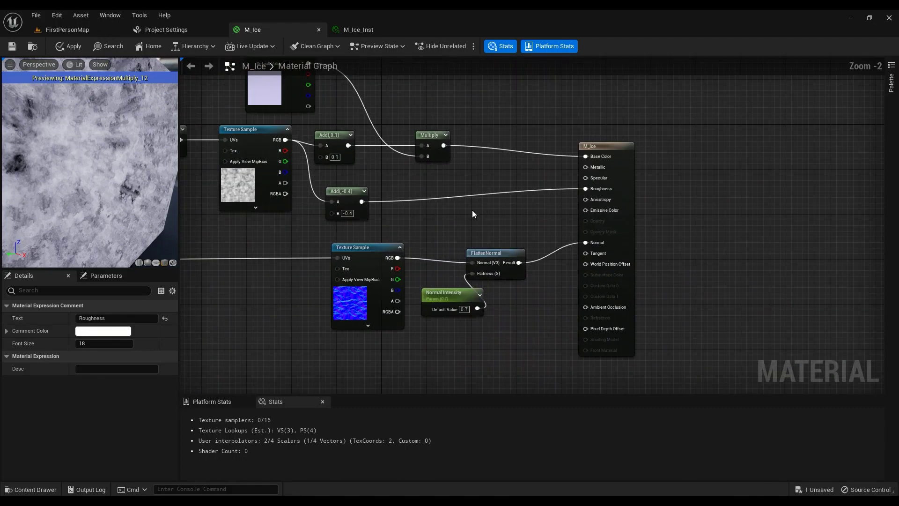
pyautogui.scroll(-3, 602, 217)
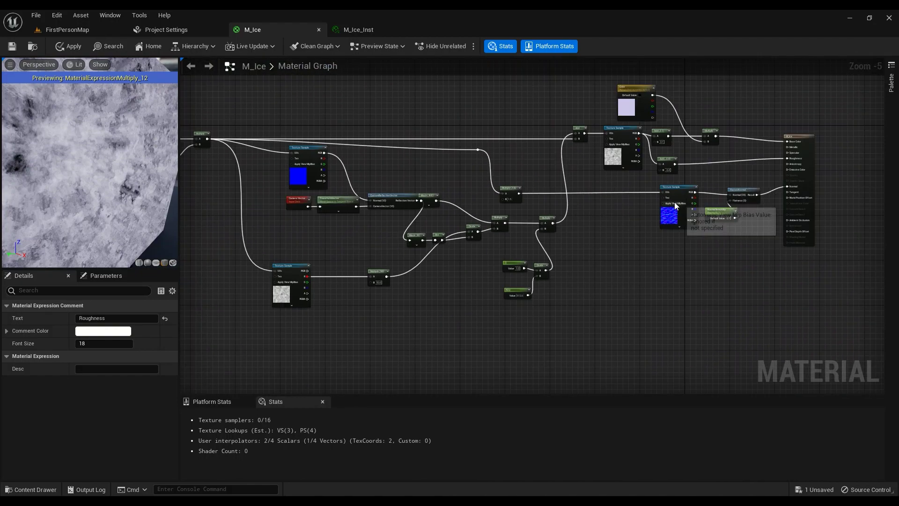
pyautogui.scroll(3, 674, 203)
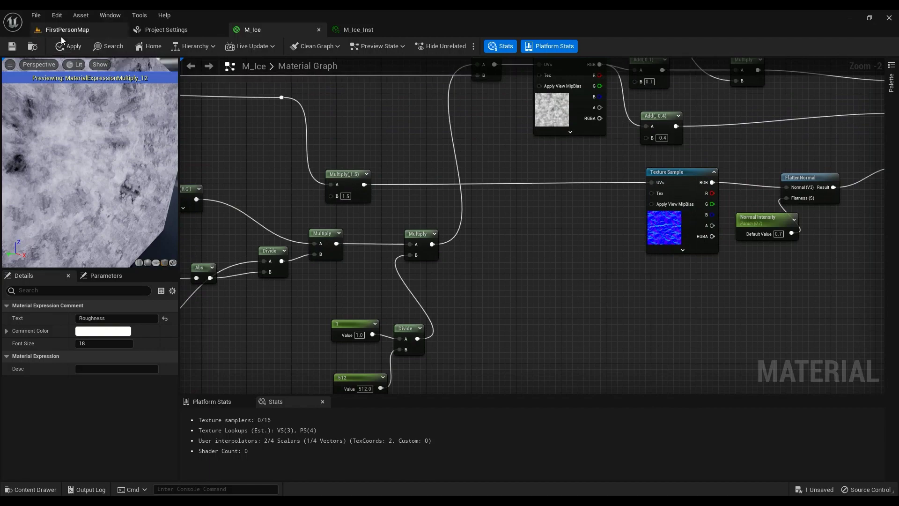
pyautogui.moveTo(125, 148)
pyautogui.mouseDown()
pyautogui.moveTo(99, 159)
pyautogui.moveTo(122, 157)
pyautogui.mouseUp()
pyautogui.scroll(-3, 220, 140)
pyautogui.moveTo(246, 130); pyautogui.dragTo(729, 392, button='right')
pyautogui.scroll(4, 510, 194)
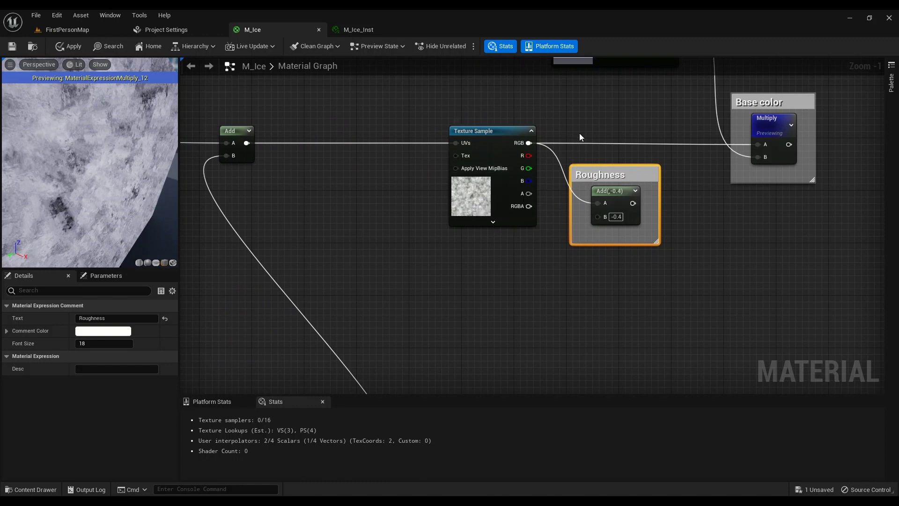
pyautogui.moveTo(140, 178); pyautogui.dragTo(119, 178)
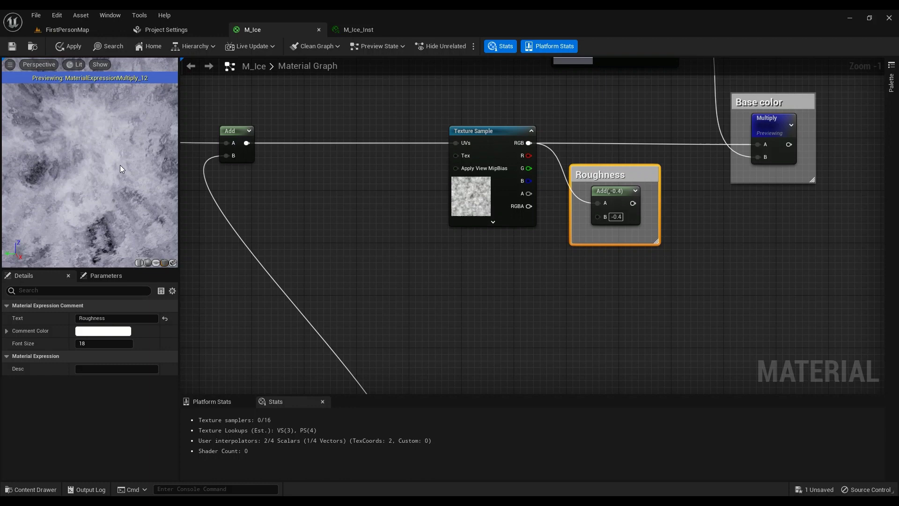
pyautogui.moveTo(116, 180); pyautogui.dragTo(83, 183)
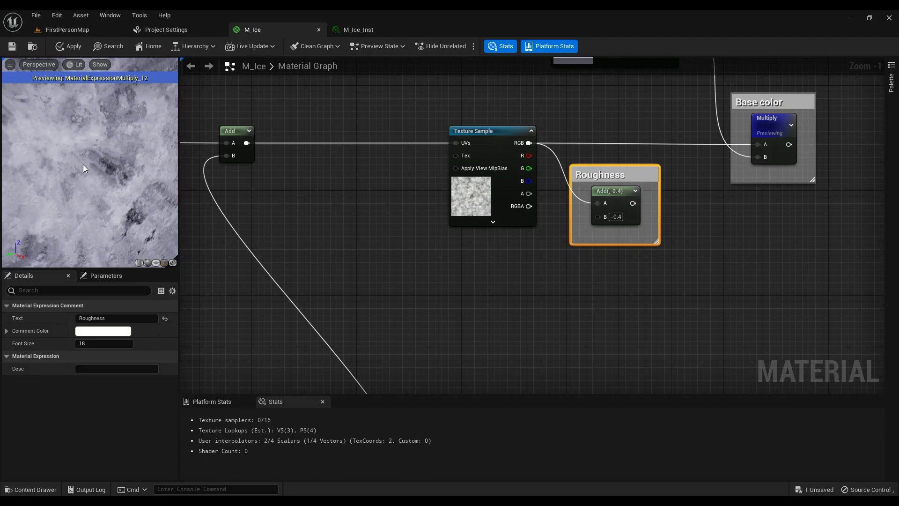
pyautogui.moveTo(121, 164); pyautogui.dragTo(92, 185)
# Compare the original TexCoord, size and Multiply nodes with the rebuilt ones, and trace the original normal map branch.
pyautogui.scroll(-4, 576, 283)
pyautogui.moveTo(651, 326); pyautogui.dragTo(272, 110, button='right')
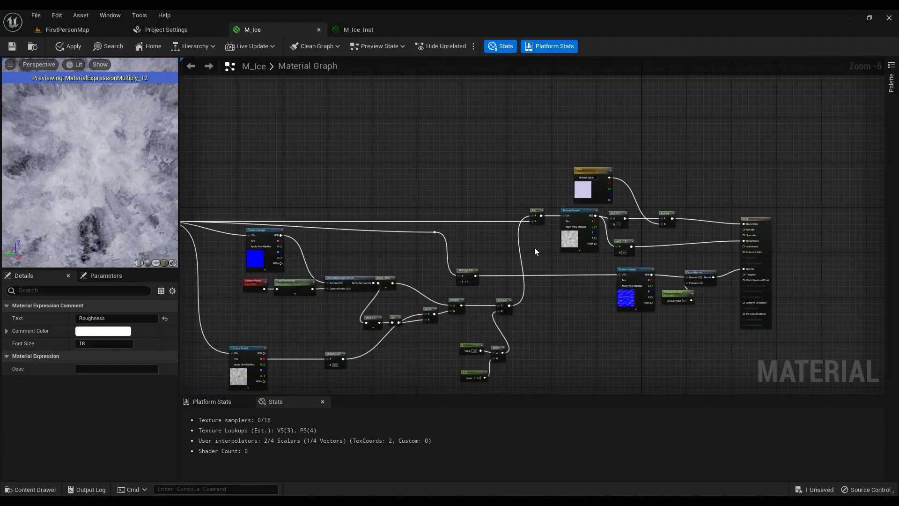
pyautogui.moveTo(445, 248); pyautogui.dragTo(655, 241, button='right')
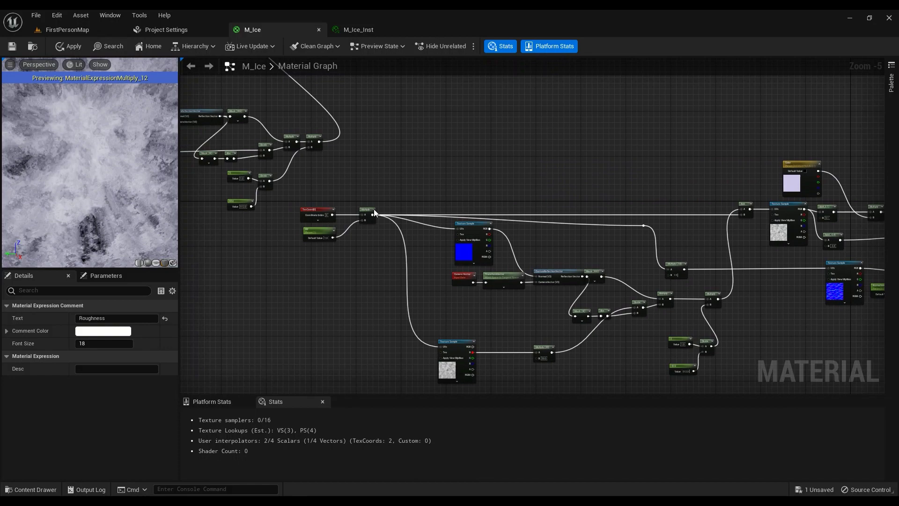
pyautogui.moveTo(374, 209); pyautogui.dragTo(328, 234)
pyautogui.scroll(4, 338, 216)
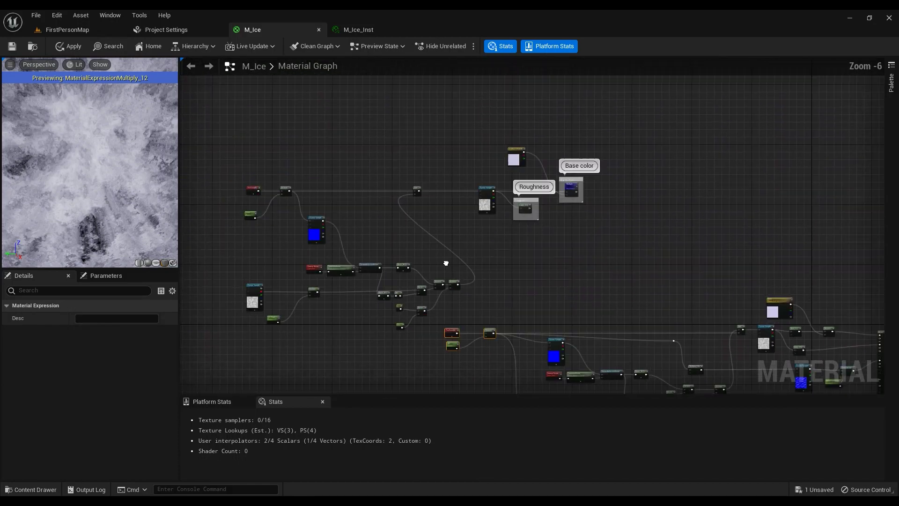
pyautogui.scroll(5, 449, 214)
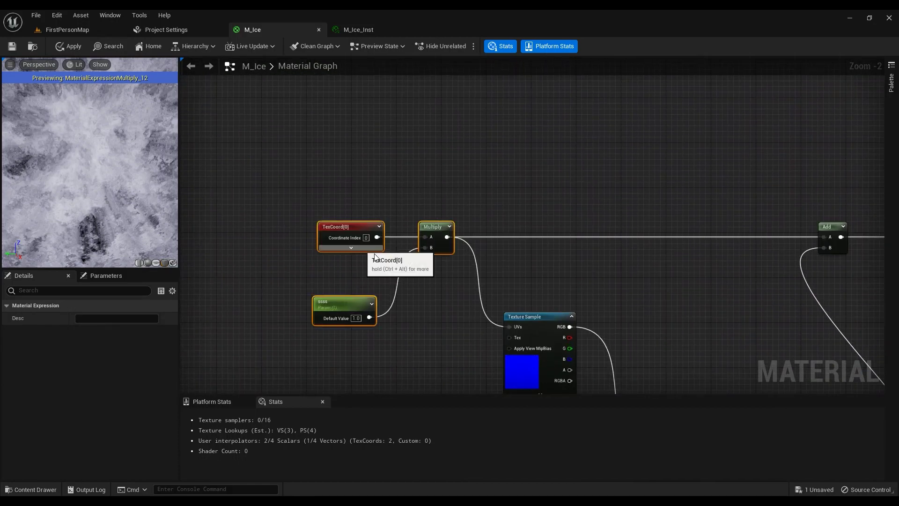
pyautogui.scroll(-2, 523, 290)
pyautogui.moveTo(523, 290); pyautogui.dragTo(322, 186, button='right')
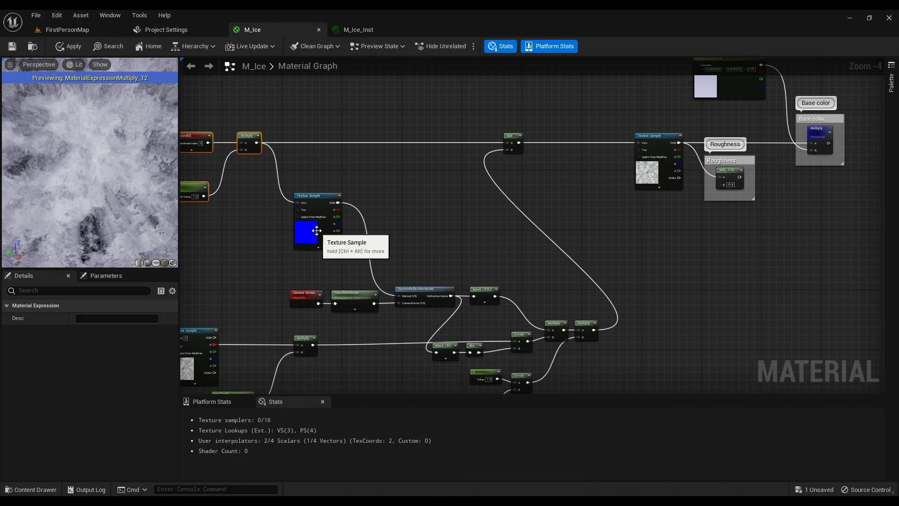
pyautogui.scroll(-2, 576, 283)
pyautogui.moveTo(721, 305); pyautogui.dragTo(313, 135, button='right')
pyautogui.scroll(1, 479, 207)
pyautogui.scroll(2, 481, 211)
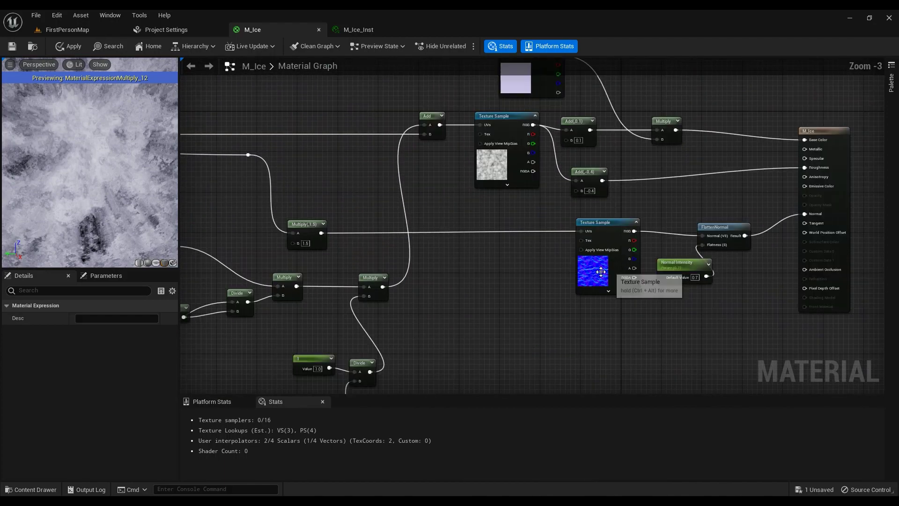
# Locate the original normal map T_Rock_Slate_N in the content, add it as a Texture Sample, and move it toward the rebuilt network.
pyautogui.click(596, 270)
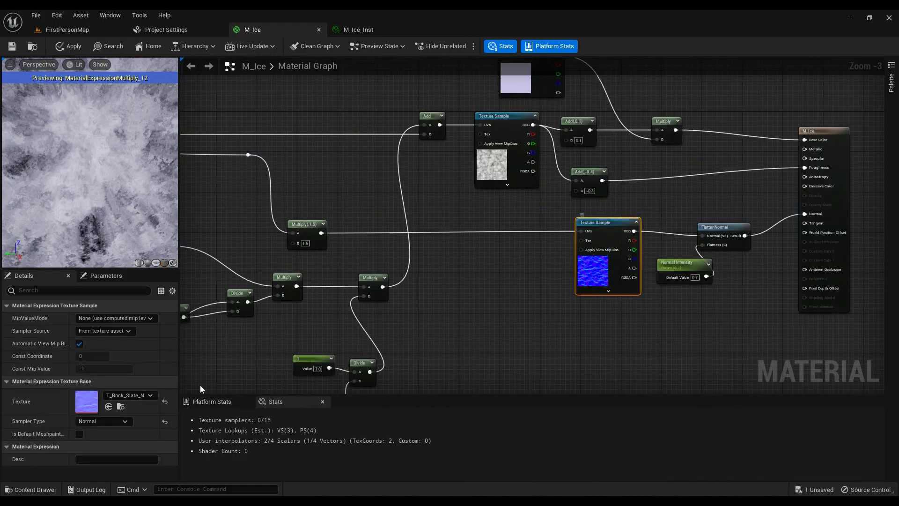
pyautogui.click(121, 405)
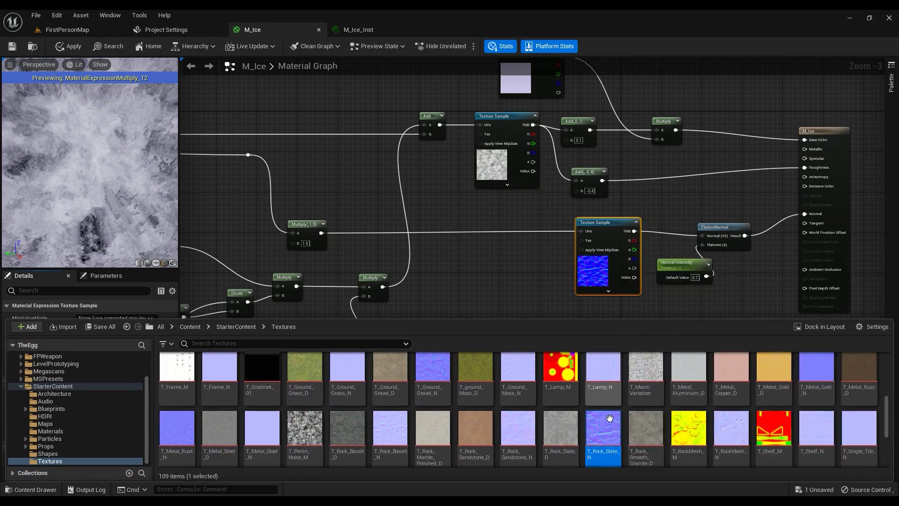
pyautogui.moveTo(609, 431); pyautogui.dragTo(282, 104)
pyautogui.moveTo(343, 130); pyautogui.dragTo(573, 286, button='right')
pyautogui.scroll(-2, 573, 285)
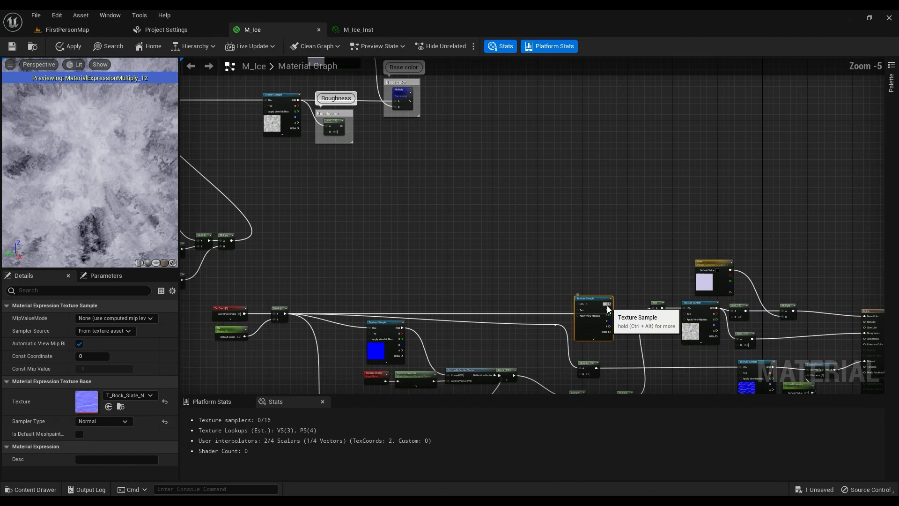
pyautogui.moveTo(606, 305); pyautogui.dragTo(468, 190)
# Connect the rebuilt TexCoord Multiply's output directly to the normal map Texture Sample's UVs.
pyautogui.moveTo(396, 131); pyautogui.dragTo(585, 225, button='right')
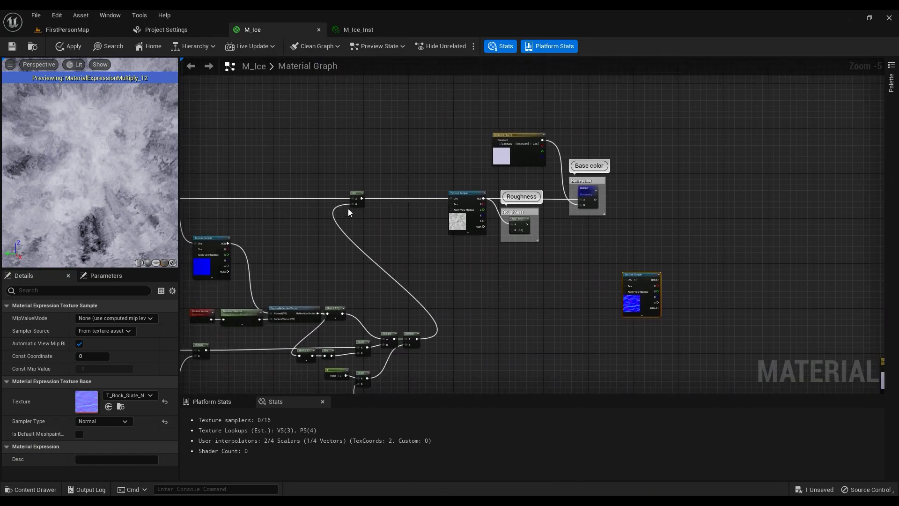
pyautogui.scroll(2, 347, 209)
pyautogui.moveTo(335, 261); pyautogui.dragTo(479, 214, button='right')
pyautogui.scroll(-2, 479, 215)
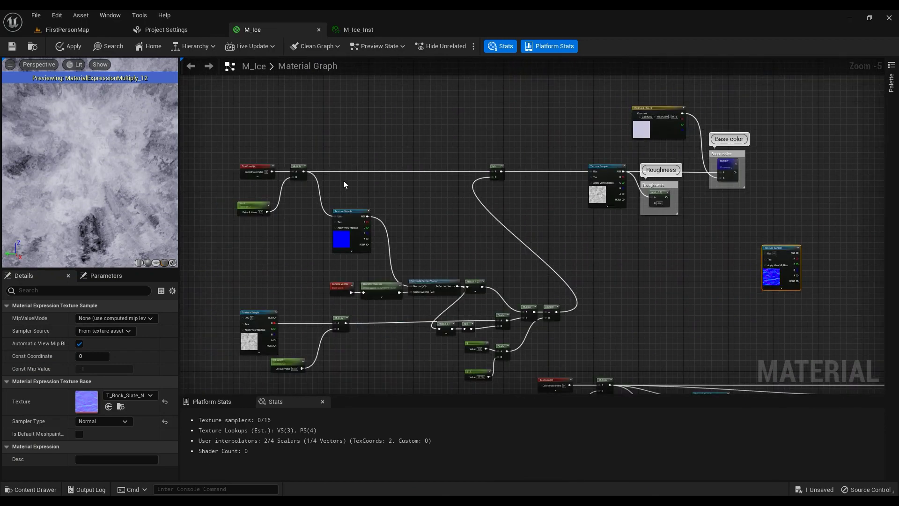
pyautogui.moveTo(303, 171); pyautogui.dragTo(722, 245)
# Add another Multiply node, connect the TexCoord Multiply's output to its A input, and set its B value to 1.5.
pyautogui.scroll(2, 627, 243)
pyautogui.moveTo(515, 215); pyautogui.dragTo(567, 220, button='right')
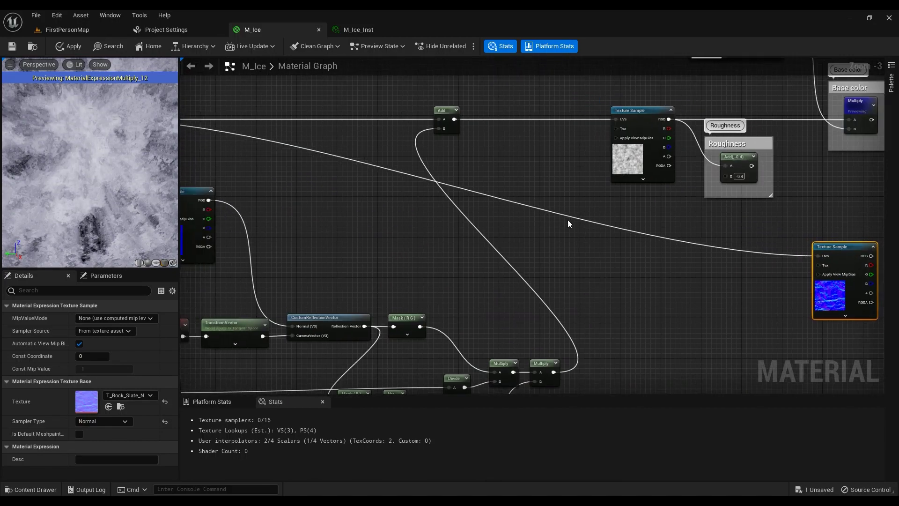
pyautogui.press('m')
pyautogui.click(532, 216)
pyautogui.moveTo(363, 193); pyautogui.dragTo(450, 201, button='right')
pyautogui.moveTo(187, 129); pyautogui.dragTo(633, 236)
pyautogui.click(646, 246)
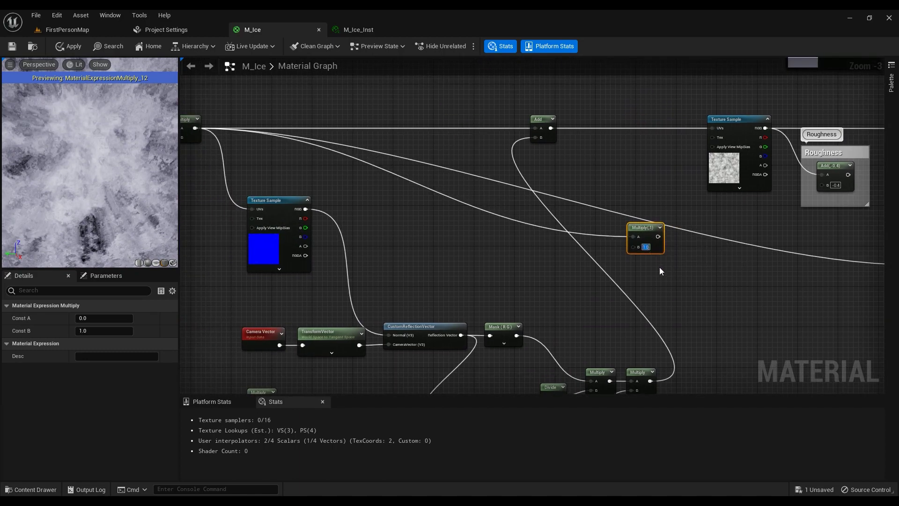
pyautogui.write('1.5')
pyautogui.press('Return')
# Connect the 1.5 Multiply's output to the normal map Texture Sample's UVs and align the two nodes.
pyautogui.moveTo(704, 259); pyautogui.dragTo(511, 218, button='right')
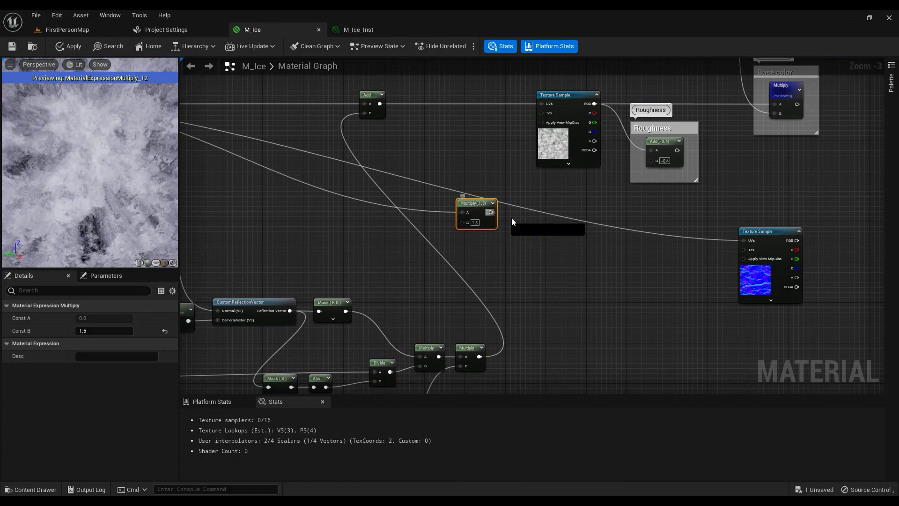
pyautogui.moveTo(490, 212); pyautogui.dragTo(743, 240)
pyautogui.moveTo(474, 207); pyautogui.dragTo(474, 220)
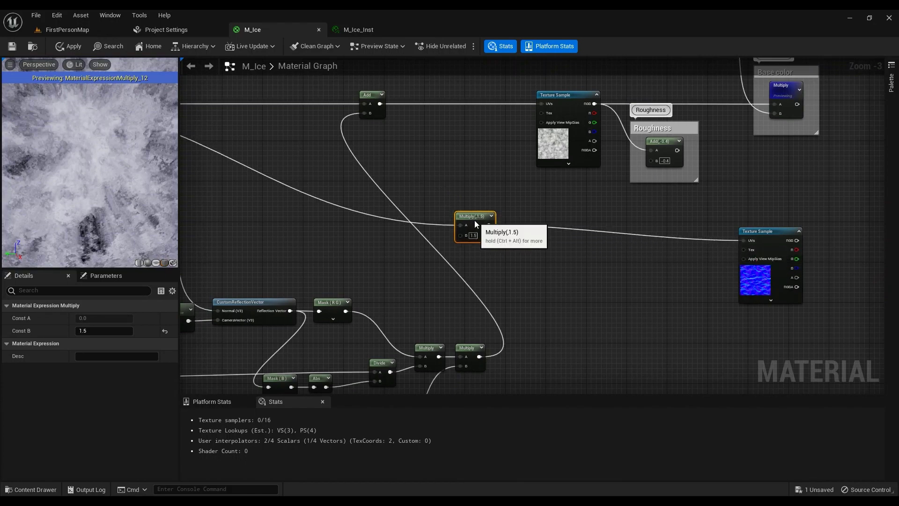
pyautogui.moveTo(753, 231); pyautogui.dragTo(692, 217)
# Stop previewing the Multiply node inside the Base color comment.
pyautogui.scroll(-1, 736, 246)
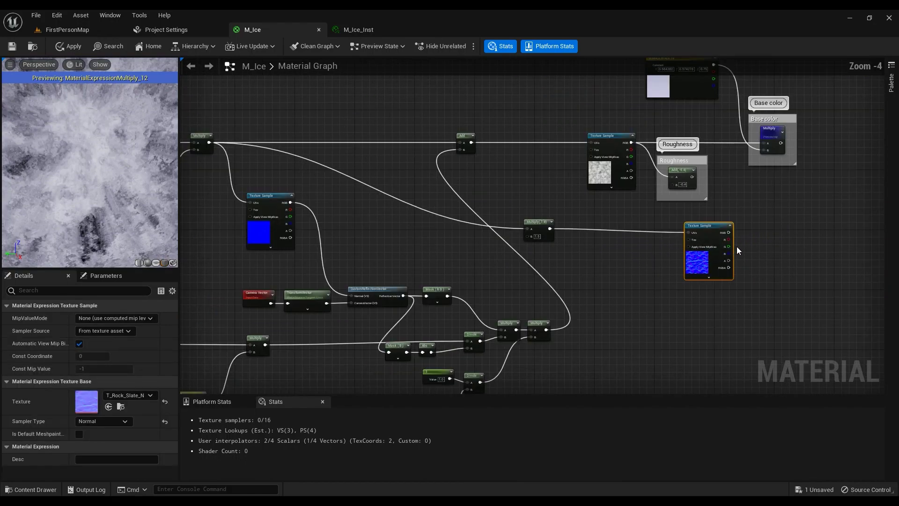
pyautogui.moveTo(736, 246); pyautogui.dragTo(596, 241, button='right')
pyautogui.scroll(2, 608, 258)
pyautogui.scroll(-2, 692, 266)
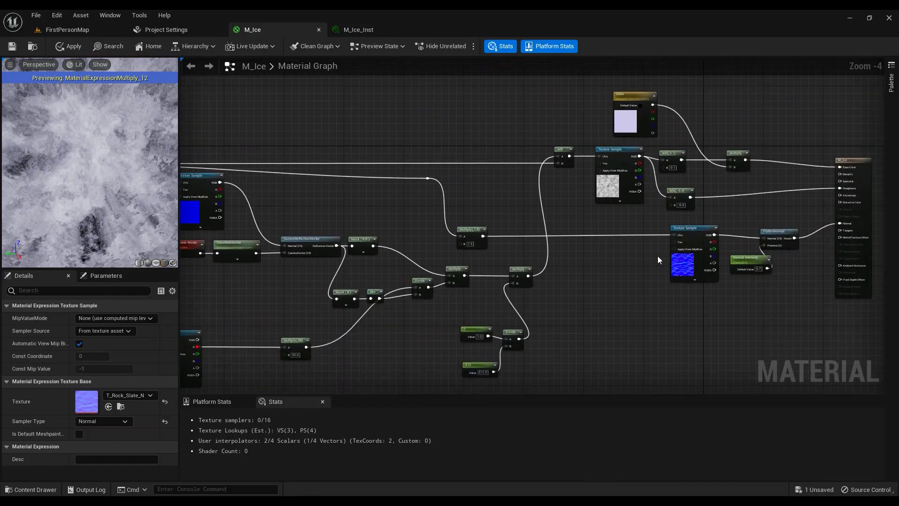
pyautogui.moveTo(657, 255); pyautogui.dragTo(471, 241, button='right')
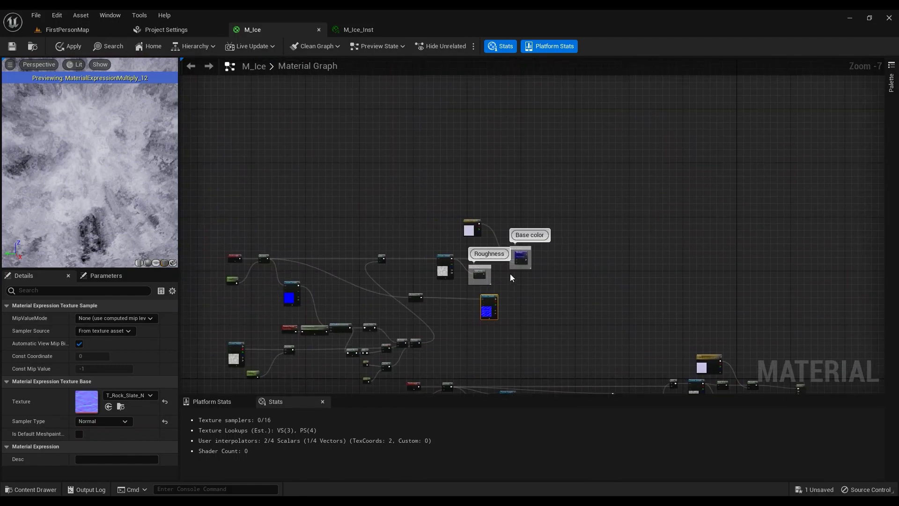
pyautogui.scroll(1, 509, 274)
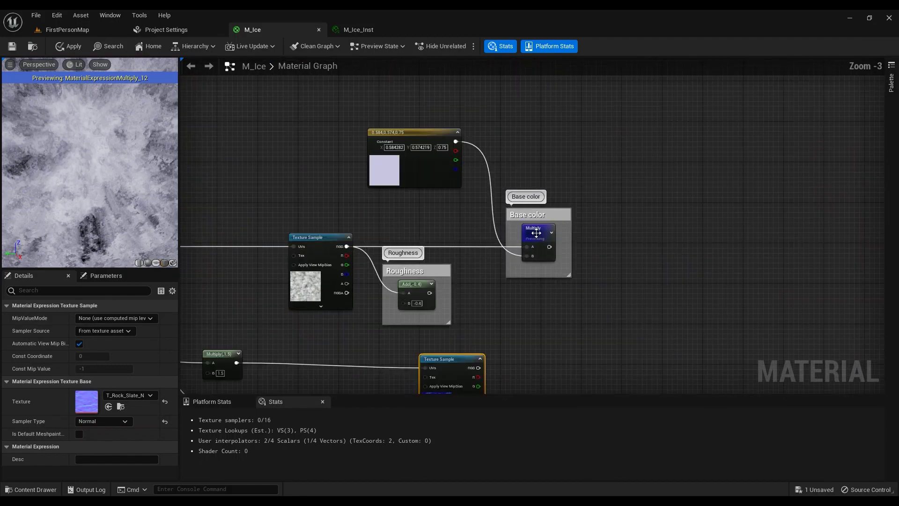
pyautogui.rightClick(537, 235)
pyautogui.click(572, 253)
pyautogui.scroll(-4, 503, 283)
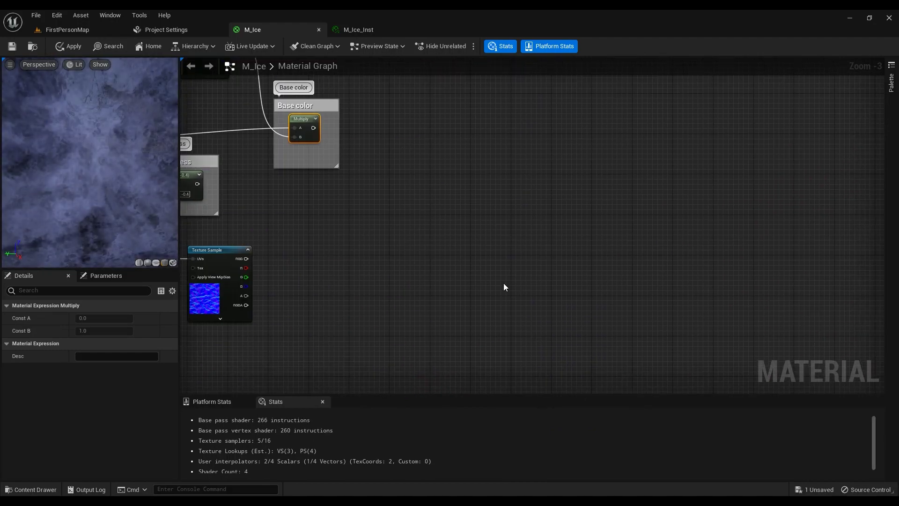
# Try default values of 1 and 0 for the Normal Intensity parameter feeding FlattenNormal in the original network.
pyautogui.scroll(6, 481, 229)
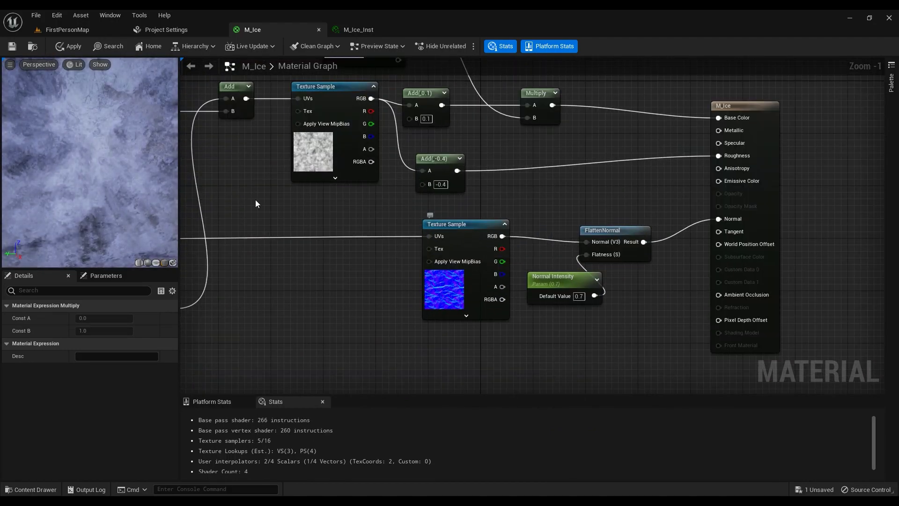
pyautogui.click(578, 299)
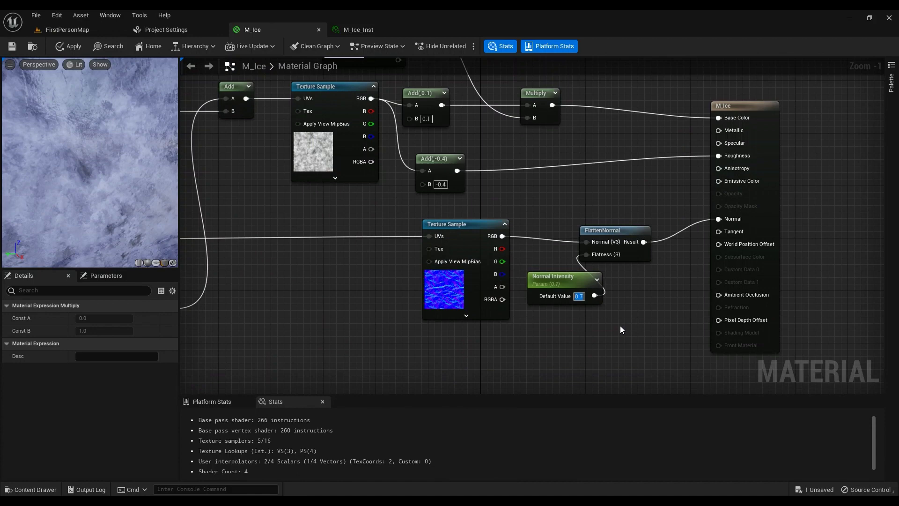
pyautogui.write('1')
pyautogui.press('Return')
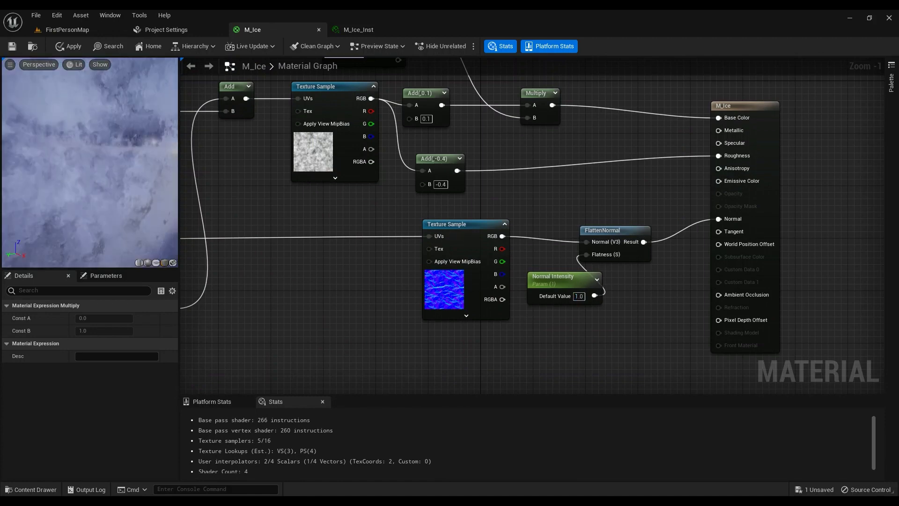
pyautogui.click(580, 296)
pyautogui.press('Return')
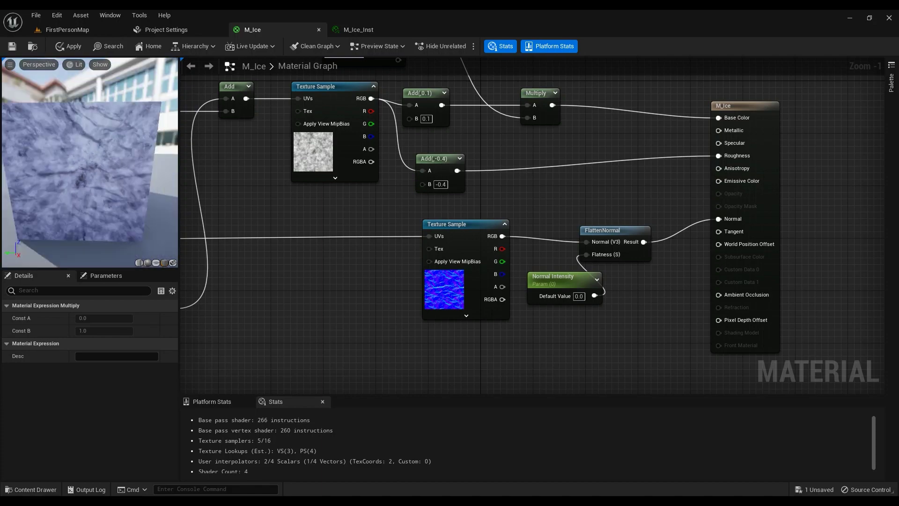
# Switch to the FirstPersonMap level and examine the ice floor's normal detail from several angles.
pyautogui.click(78, 31)
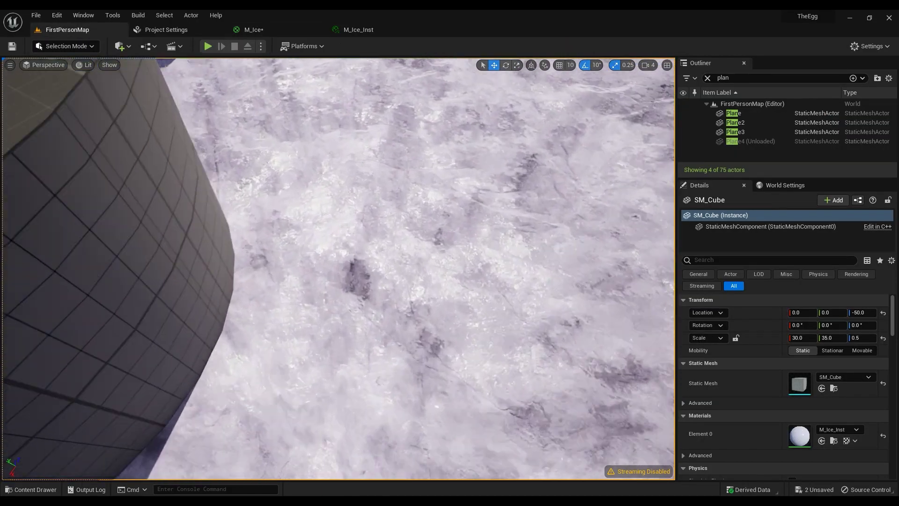
pyautogui.moveTo(338, 269); pyautogui.dragTo(253, 229, button='right')
pyautogui.moveTo(482, 183)
pyautogui.mouseDown(button='right')
pyautogui.moveTo(510, 168)
pyautogui.moveTo(468, 196)
pyautogui.moveTo(483, 183)
pyautogui.mouseUp(button='right')
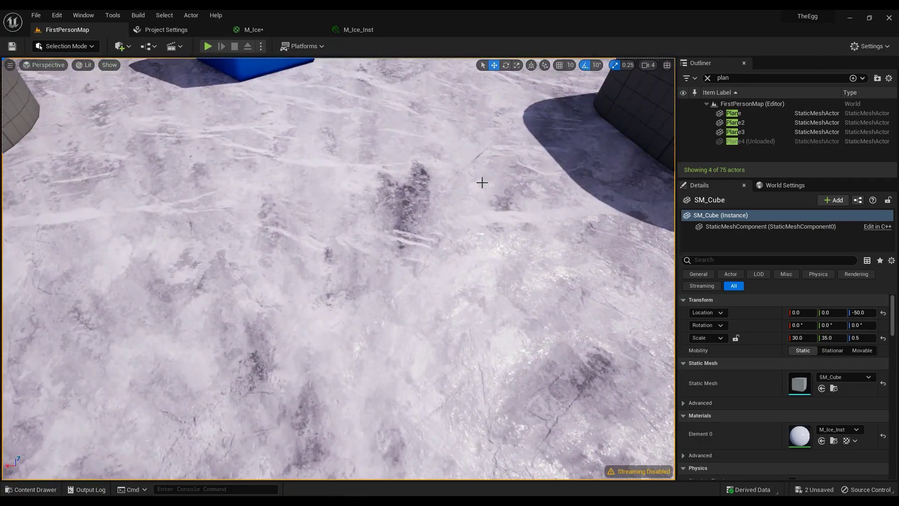
pyautogui.moveTo(293, 216); pyautogui.dragTo(411, 225, button='right')
pyautogui.moveTo(335, 243); pyautogui.dragTo(305, 338, button='right')
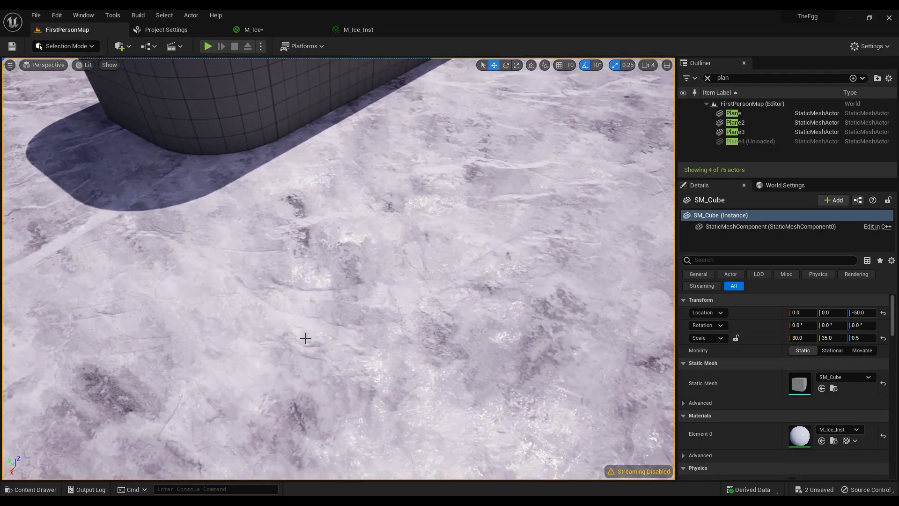
pyautogui.moveTo(344, 245); pyautogui.dragTo(436, 229, button='right')
pyautogui.moveTo(402, 263); pyautogui.dragTo(371, 289, button='right')
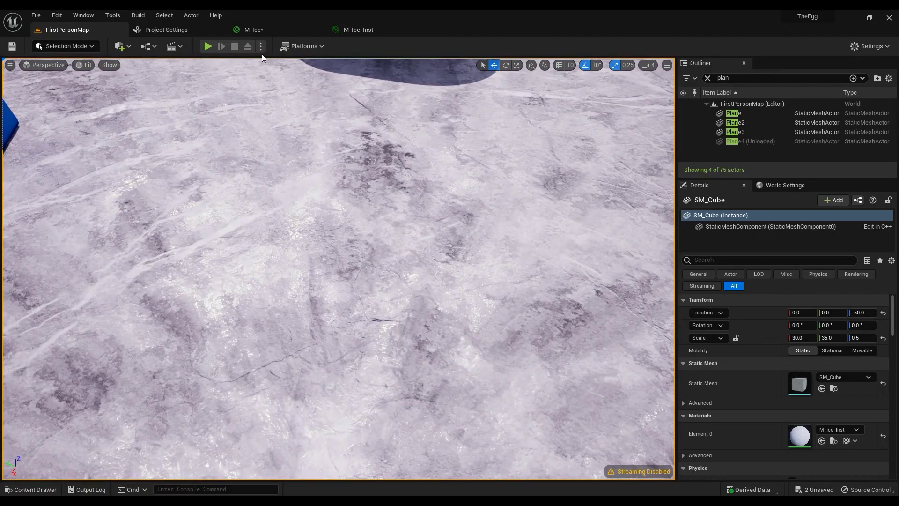
# In M_Ice, align FlattenNormal with the original normal map Texture Sample and try adding another FlattenNormal from its RGB output.
pyautogui.click(262, 30)
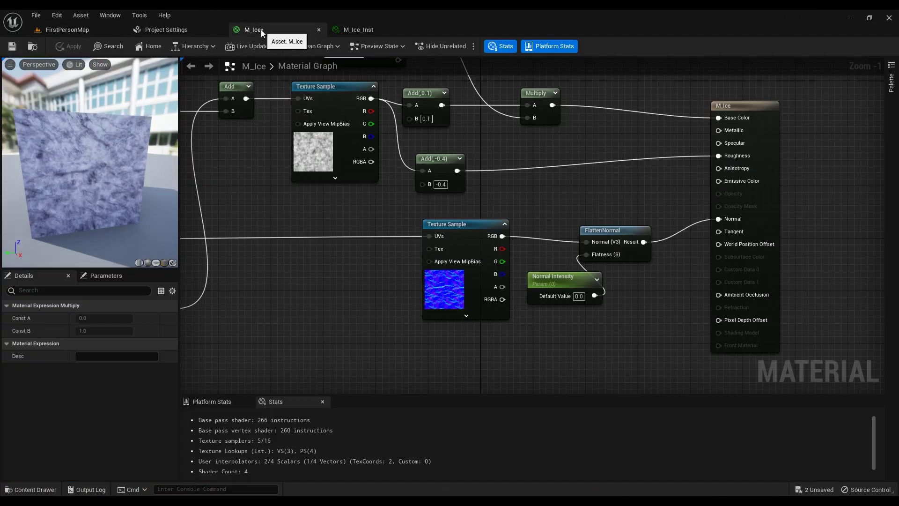
pyautogui.click(603, 231)
pyautogui.moveTo(502, 236); pyautogui.dragTo(534, 212)
pyautogui.write('f')
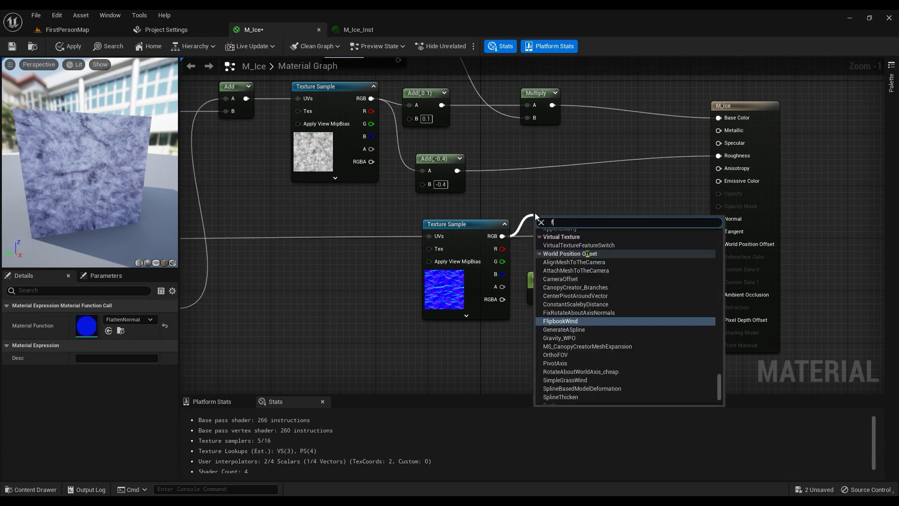
pyautogui.write('latt')
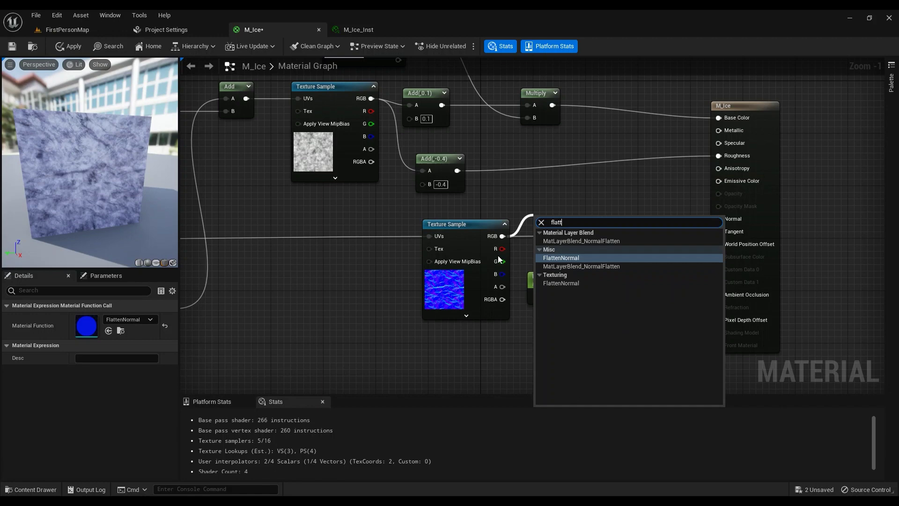
pyautogui.click(573, 258)
# Open the FlattenNormal function, examine how its Lerp blends the inputs, and return to the M_Ice graph.
pyautogui.doubleClick(619, 225)
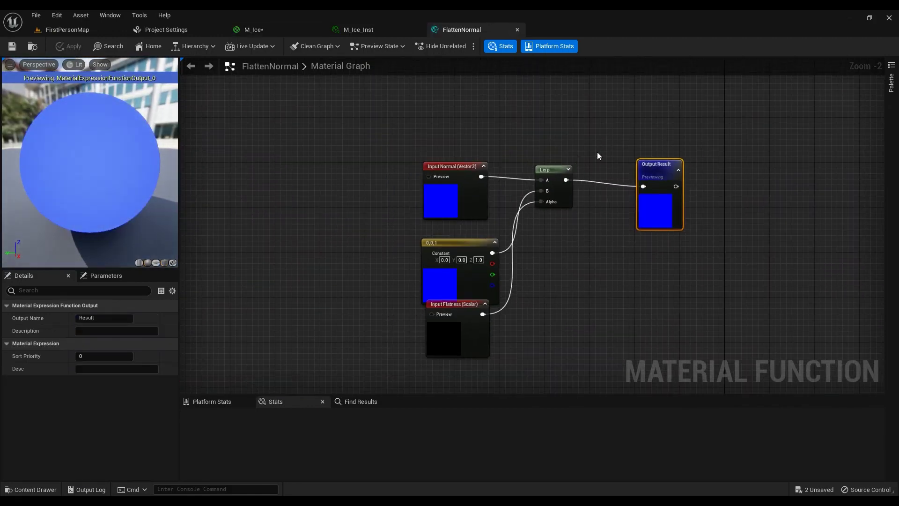
pyautogui.click(553, 170)
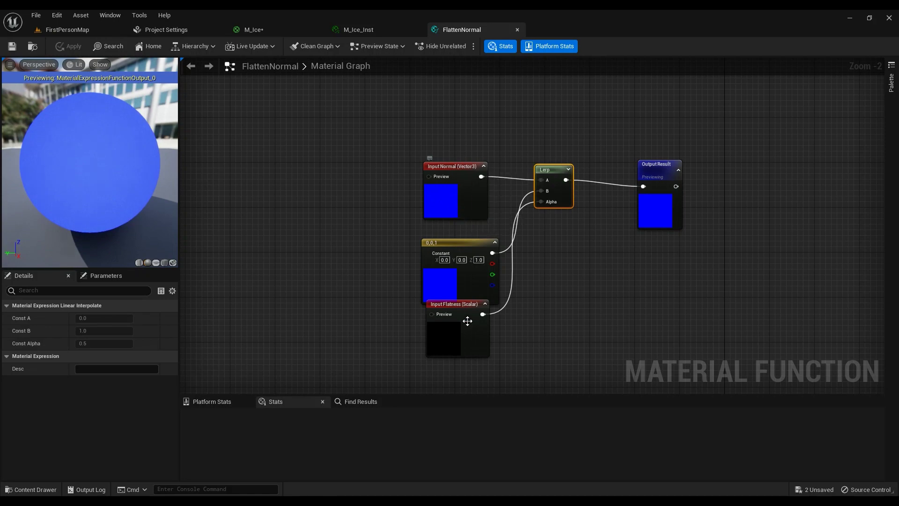
pyautogui.click(518, 30)
pyautogui.click(269, 30)
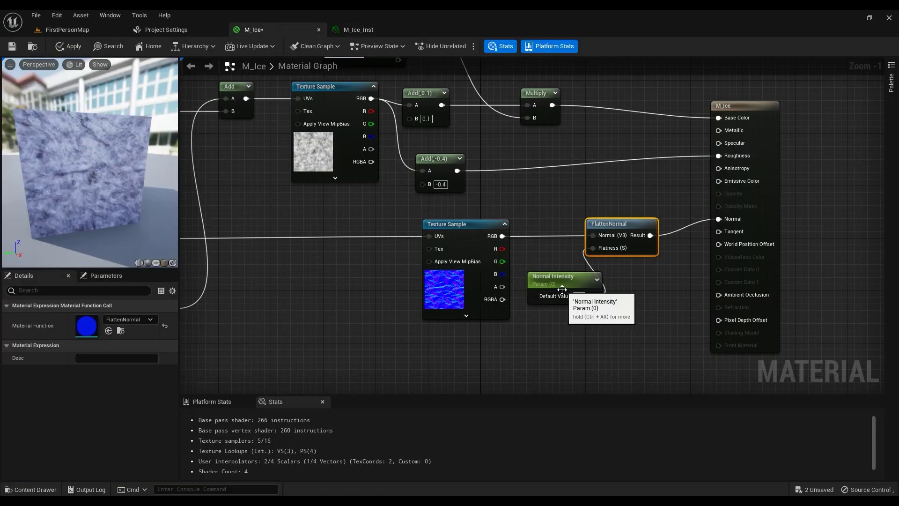
# Rename the Normal Intensity parameter to "flatten Intensity".
pyautogui.scroll(1, 572, 328)
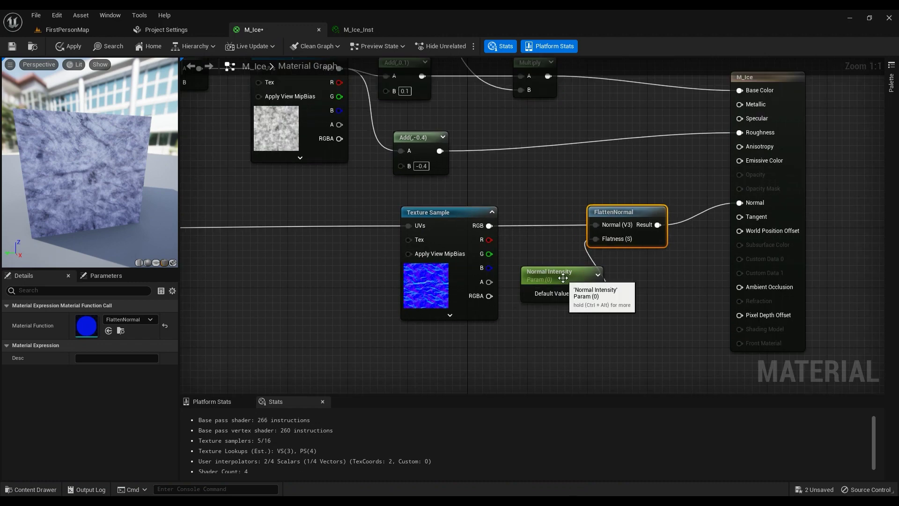
pyautogui.click(562, 278)
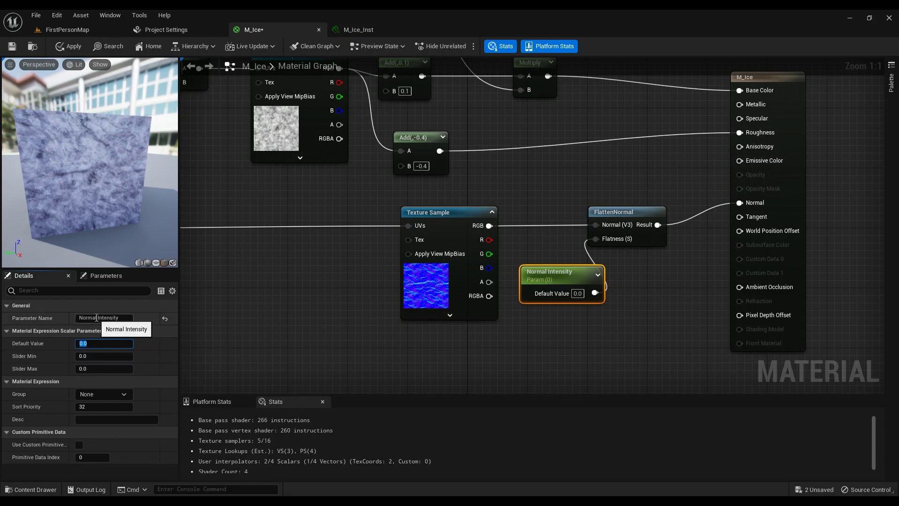
pyautogui.moveTo(96, 317); pyautogui.dragTo(76, 319)
pyautogui.press('BackSpace')
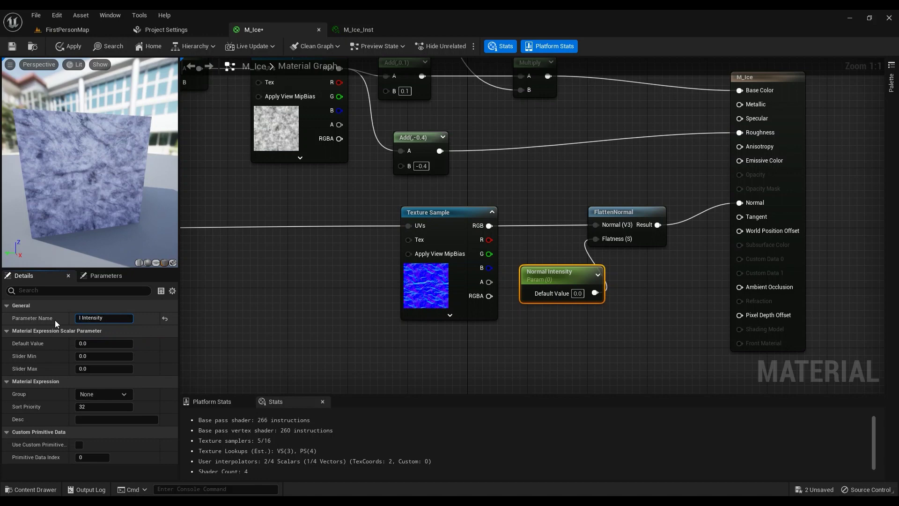
pyautogui.write('flatten')
pyautogui.press('Return')
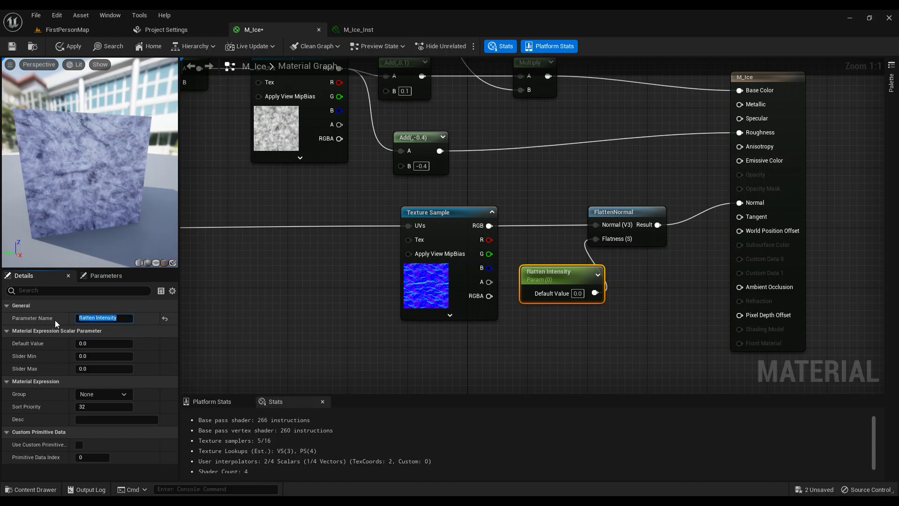
# Set the flatten Intensity parameter's default value to 0.4 and apply the material changes.
pyautogui.click(107, 344)
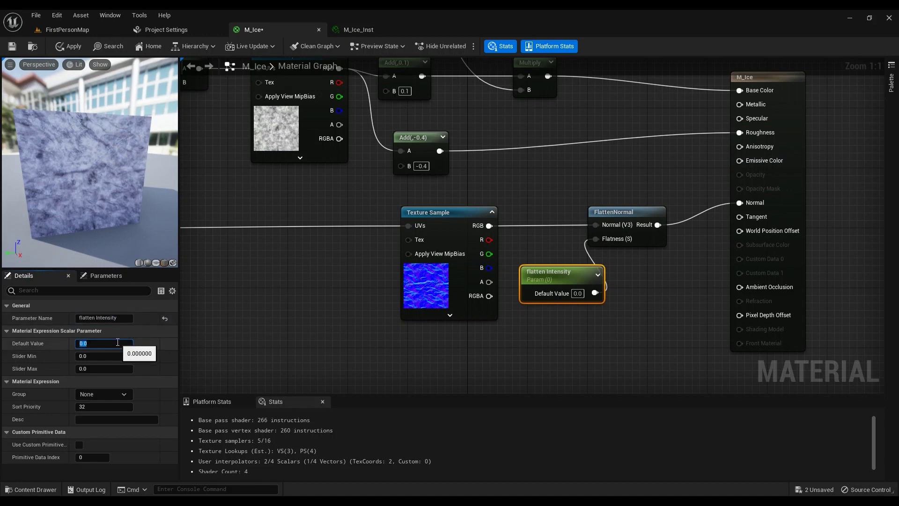
pyautogui.write('0.4')
pyautogui.press('Return')
pyautogui.moveTo(123, 224); pyautogui.dragTo(93, 187)
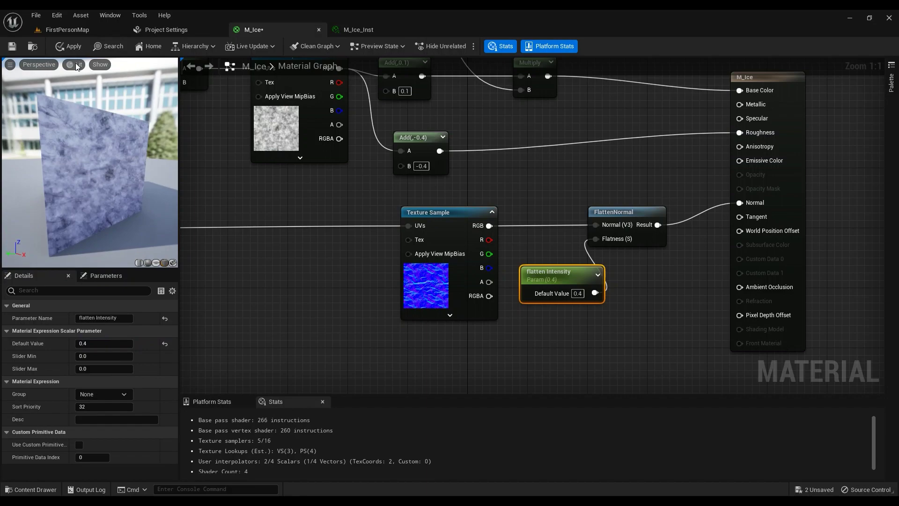
pyautogui.click(75, 48)
# Examine the flattened normals on the FirstPersonMap ice floor and compare them with the normal map Texture Sample in M_Ice.
pyautogui.click(66, 29)
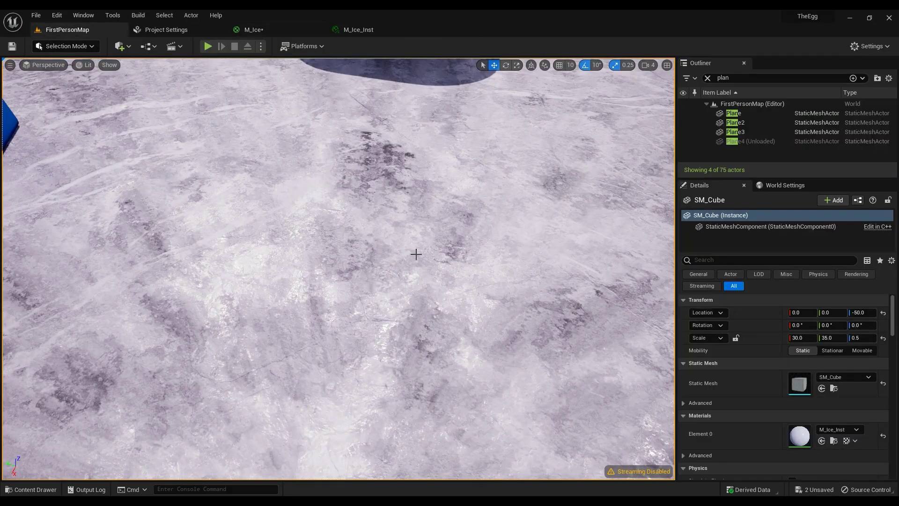
pyautogui.moveTo(338, 268); pyautogui.dragTo(311, 277, button='right')
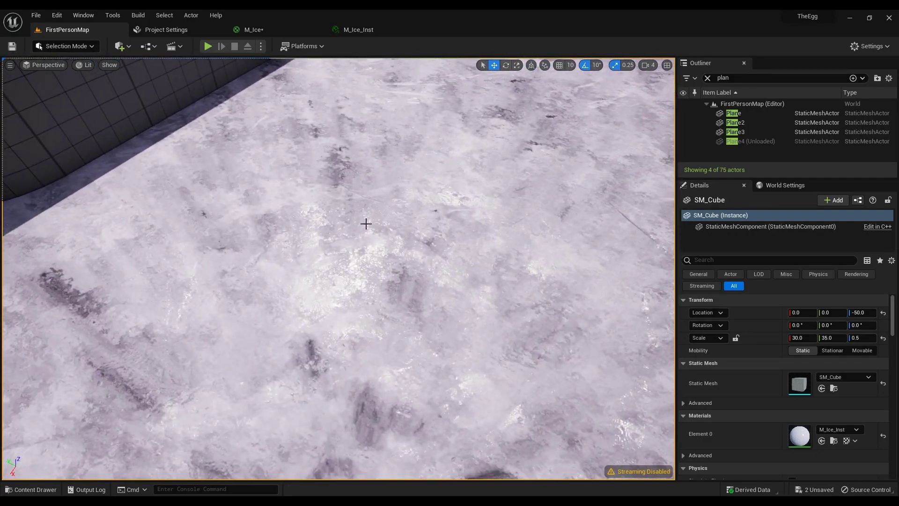
pyautogui.moveTo(365, 224); pyautogui.dragTo(371, 216, button='right')
pyautogui.click(282, 33)
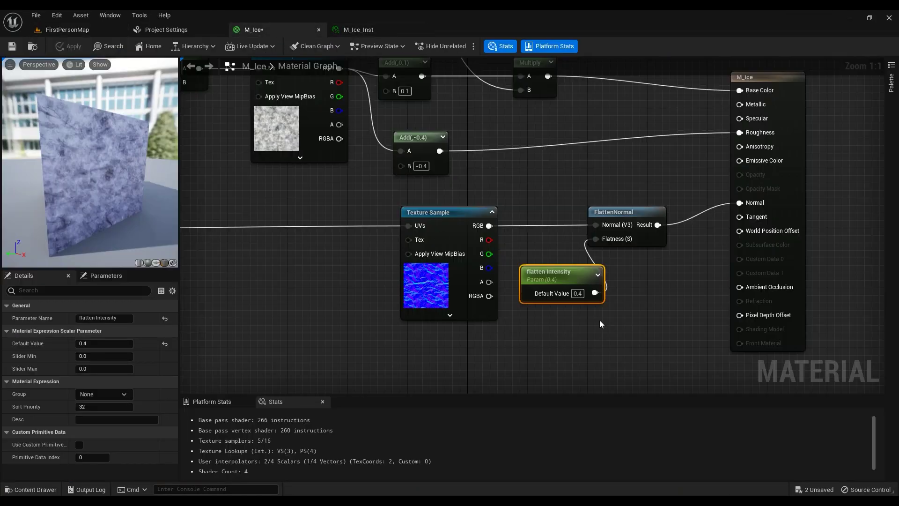
pyautogui.click(436, 295)
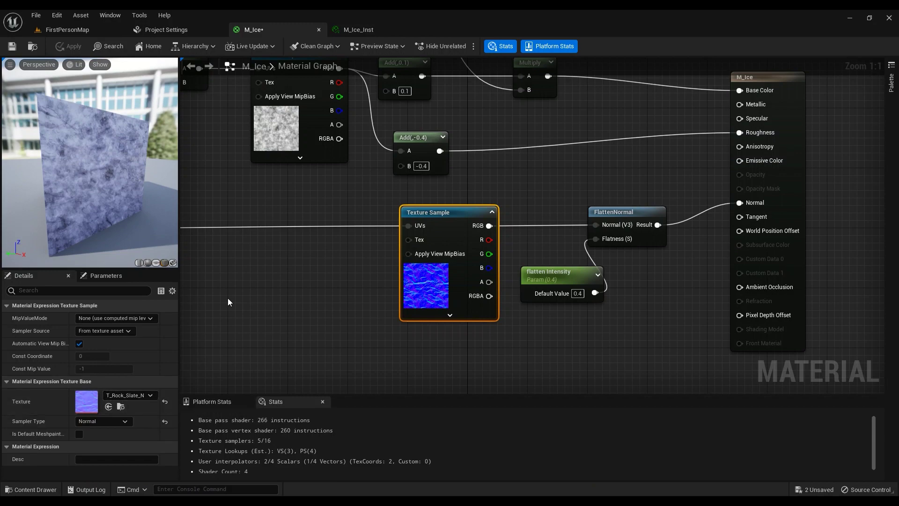
pyautogui.click(80, 31)
pyautogui.moveTo(309, 279); pyautogui.dragTo(173, 286, button='right')
# Copy FlattenNormal and flatten Intensity beside the rebuilt normal map Texture Sample and connect the sample's RGB output to FlattenNormal's Normal input.
pyautogui.click(255, 30)
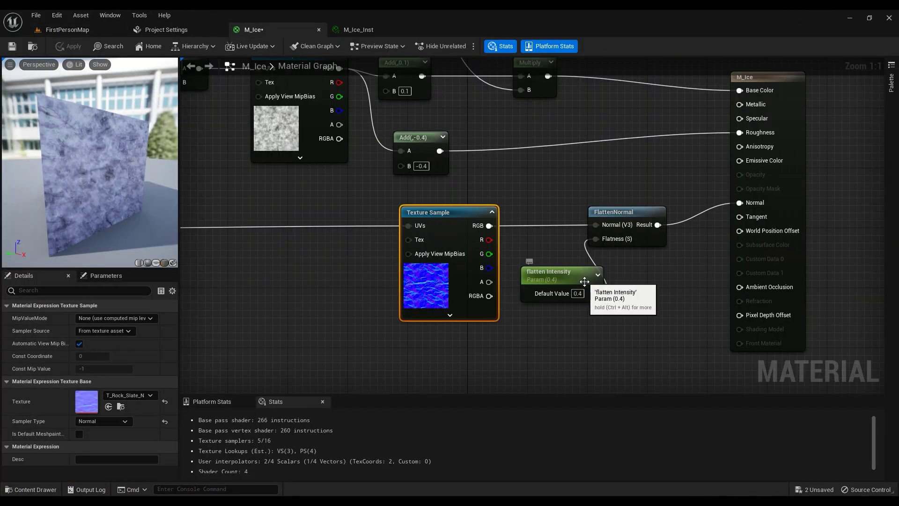
pyautogui.scroll(-3, 506, 271)
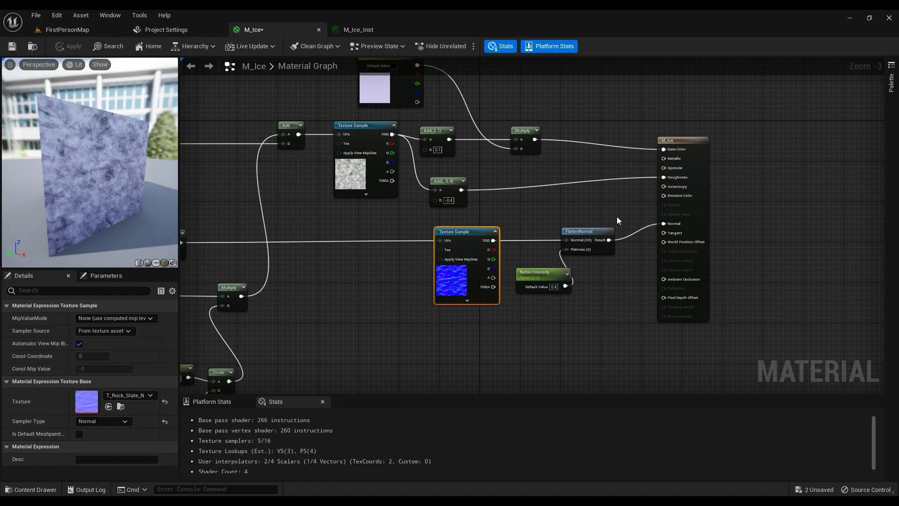
pyautogui.moveTo(616, 217); pyautogui.dragTo(530, 291)
pyautogui.moveTo(393, 211); pyautogui.dragTo(778, 301, button='right')
pyautogui.moveTo(411, 173); pyautogui.dragTo(599, 317, button='right')
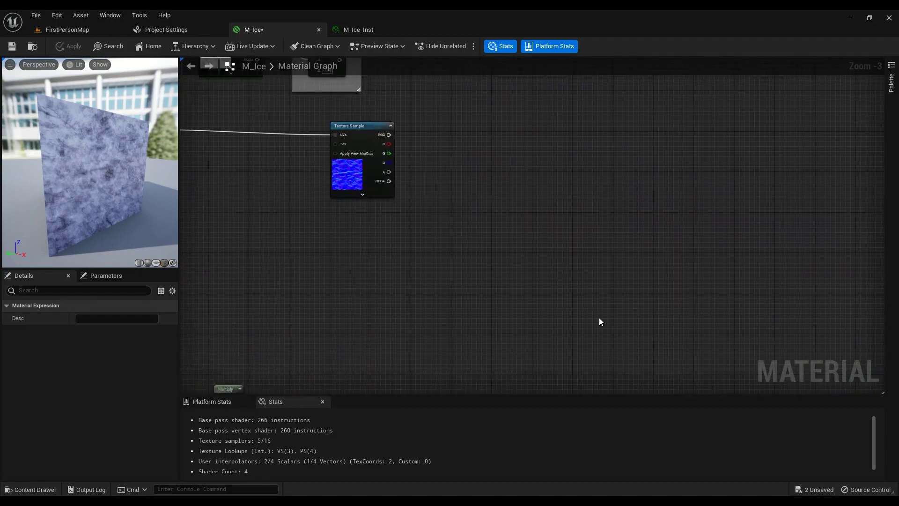
pyautogui.scroll(-2, 600, 318)
pyautogui.moveTo(500, 254); pyautogui.dragTo(474, 286, button='right')
pyautogui.hotkey('ctrl', 'v')
pyautogui.scroll(3, 468, 247)
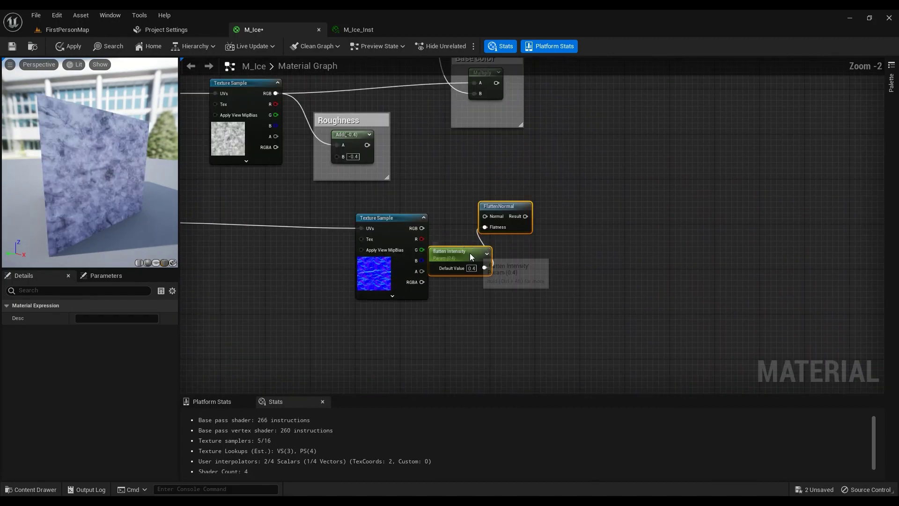
pyautogui.moveTo(470, 253); pyautogui.dragTo(476, 269)
pyautogui.moveTo(421, 227); pyautogui.dragTo(499, 233)
# Group the rebuilt normal map Texture Sample, FlattenNormal and flatten Intensity nodes in a comment titled "Normal".
pyautogui.moveTo(583, 193); pyautogui.dragTo(395, 307)
pyautogui.write('cNormal')
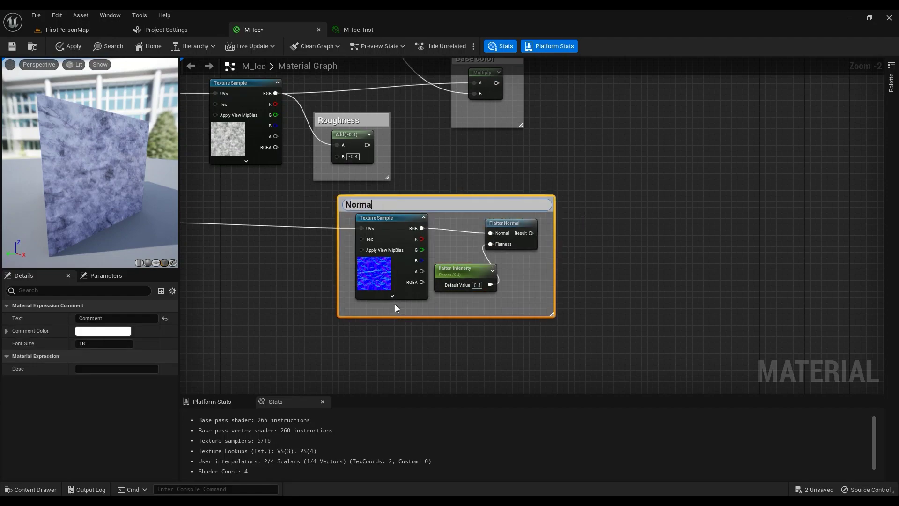
pyautogui.press('Return')
# Select the whole rebuilt network with its comments and move it farther from the original network.
pyautogui.scroll(-2, 297, 277)
pyautogui.scroll(-2, 297, 280)
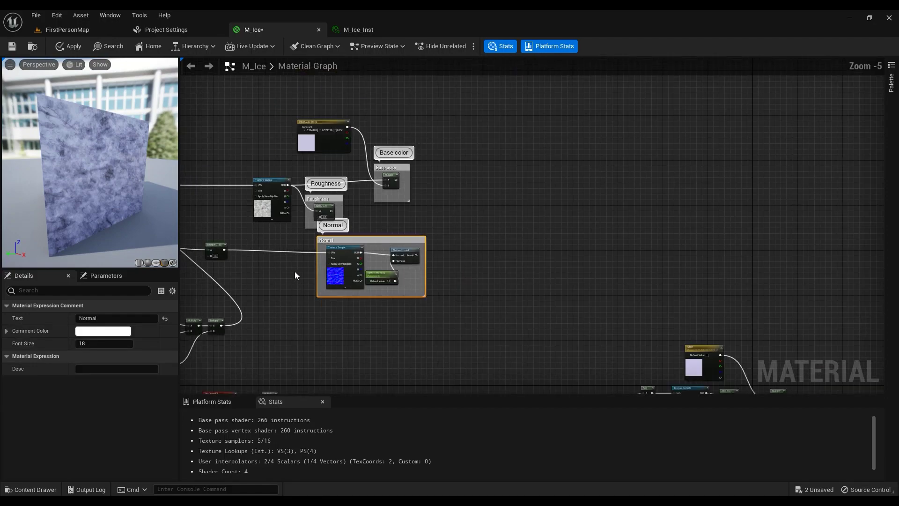
pyautogui.moveTo(294, 271); pyautogui.dragTo(582, 252, button='right')
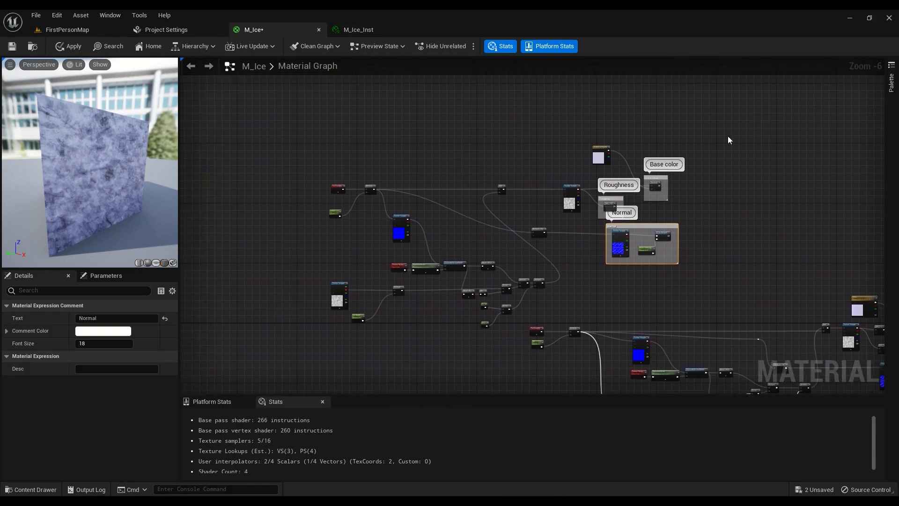
pyautogui.moveTo(728, 137); pyautogui.dragTo(327, 325)
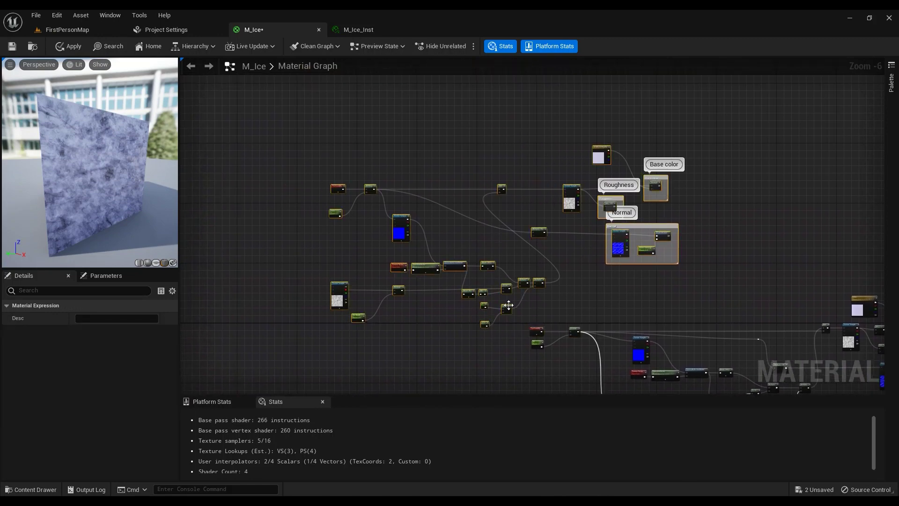
pyautogui.moveTo(508, 305); pyautogui.dragTo(548, 228)
pyautogui.scroll(2, 572, 197)
pyautogui.click(662, 197)
# Review the rebuilt network from the TexCoord and parallax nodes through to the Base color, Roughness and Normal comments.
pyautogui.scroll(-1, 617, 219)
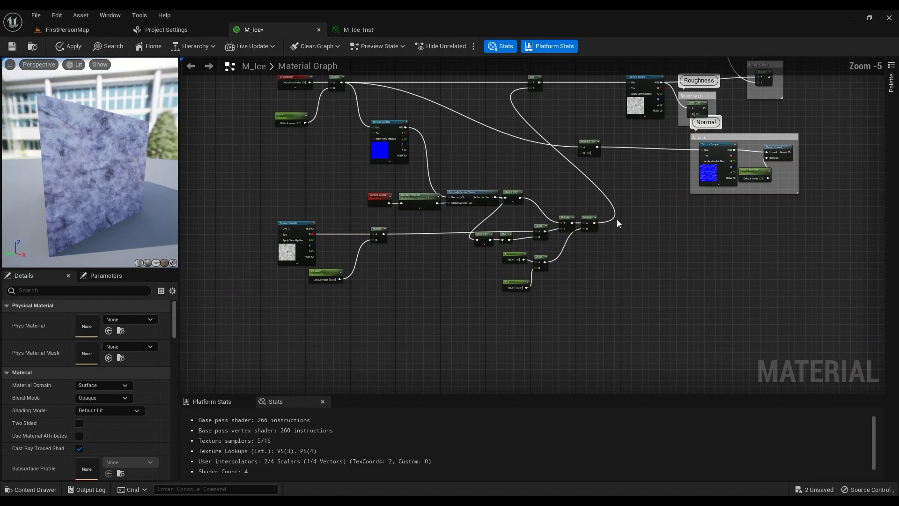
pyautogui.moveTo(617, 224); pyautogui.dragTo(640, 275, button='right')
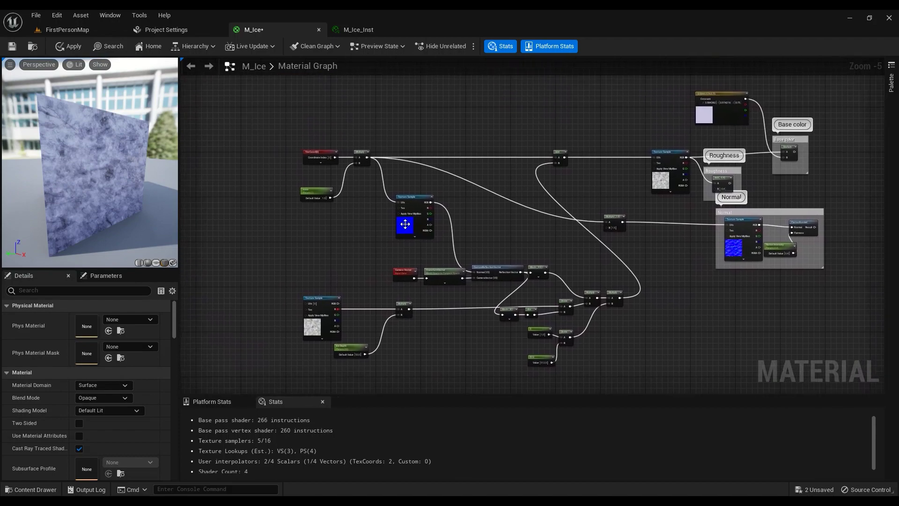
pyautogui.scroll(1, 313, 169)
pyautogui.scroll(1, 406, 213)
pyautogui.moveTo(406, 213); pyautogui.dragTo(452, 147, button='right')
pyautogui.scroll(-1, 457, 161)
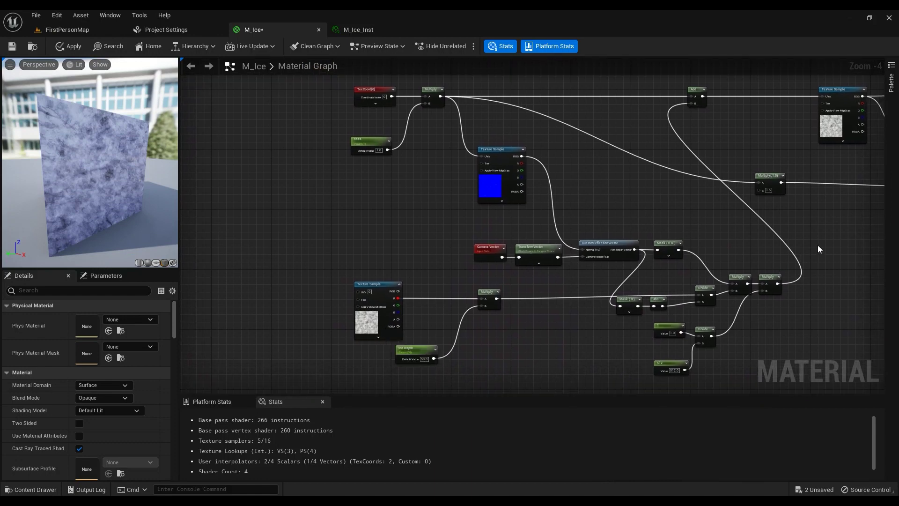
pyautogui.scroll(1, 497, 164)
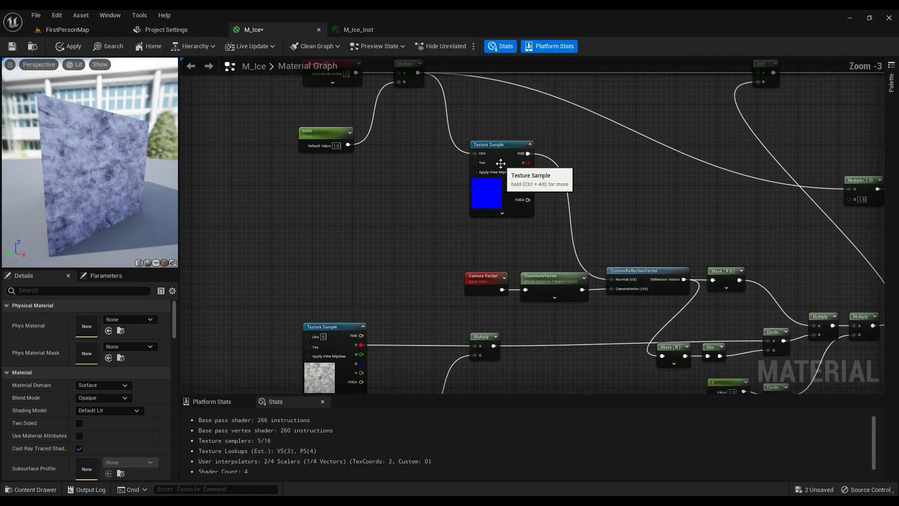
pyautogui.moveTo(498, 164); pyautogui.dragTo(59, 278, button='right')
pyautogui.moveTo(413, 267); pyautogui.dragTo(414, 209, button='right')
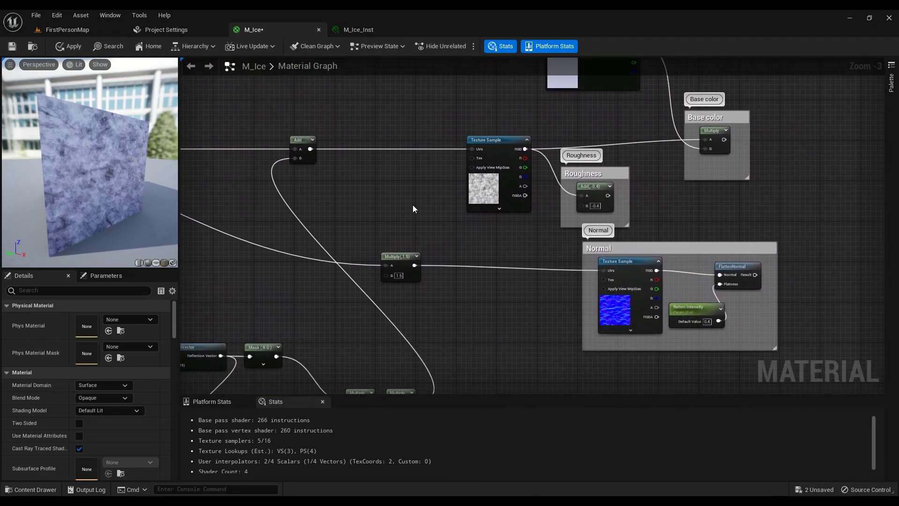
pyautogui.scroll(-2, 495, 205)
pyautogui.moveTo(469, 303); pyautogui.dragTo(535, 240, button='right')
pyautogui.scroll(-1, 535, 241)
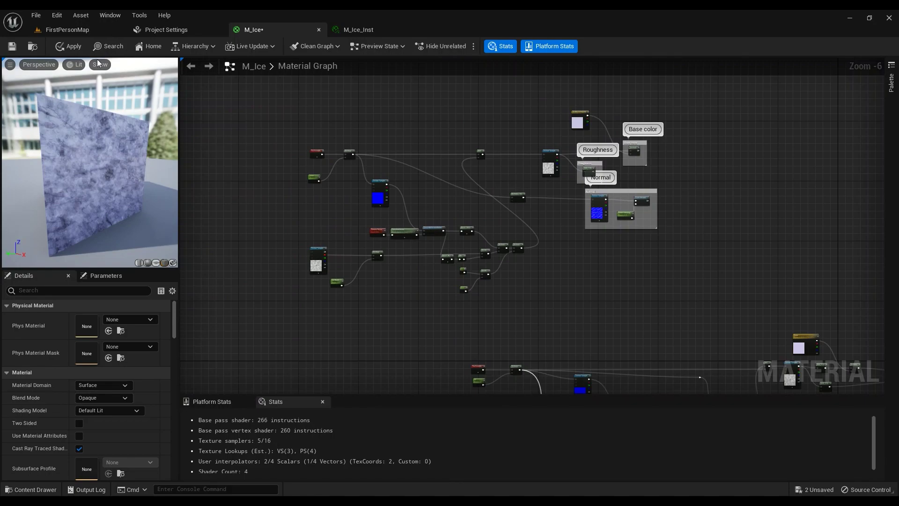
# Return to the FirstPersonMap level and view the ice material across the whole floor.
pyautogui.click(65, 30)
pyautogui.moveTo(338, 268); pyautogui.dragTo(353, 239, button='right')
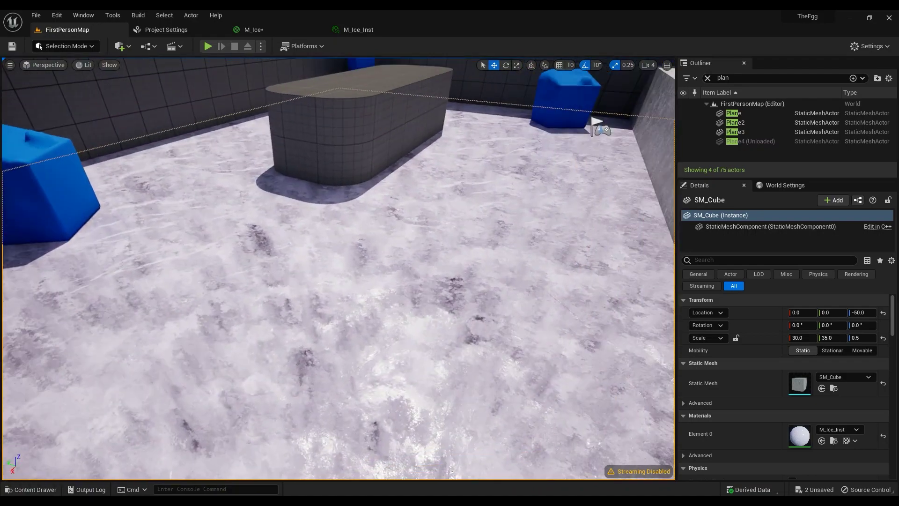